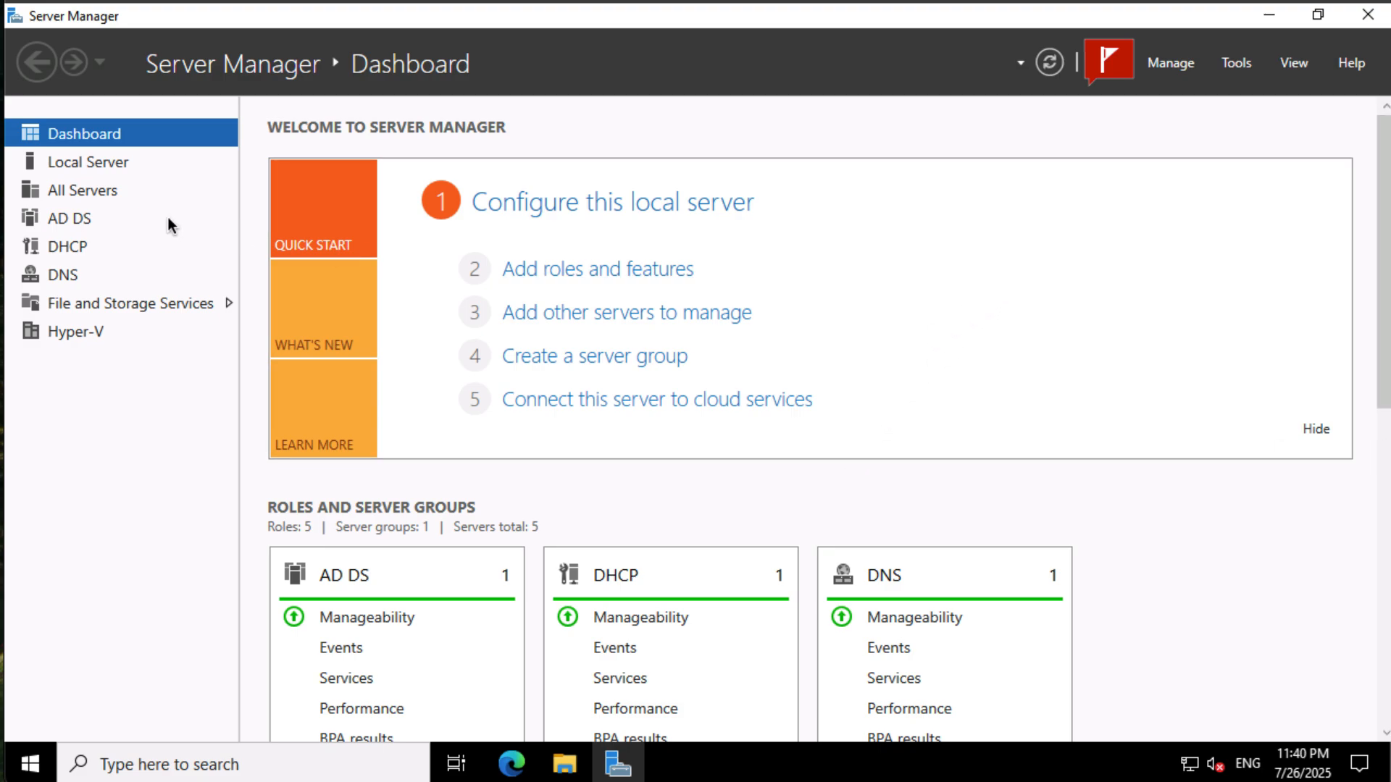
- Open Hyper-V Manager for the SEA-SVR1 server from the All Servers list
left_click(108, 189)
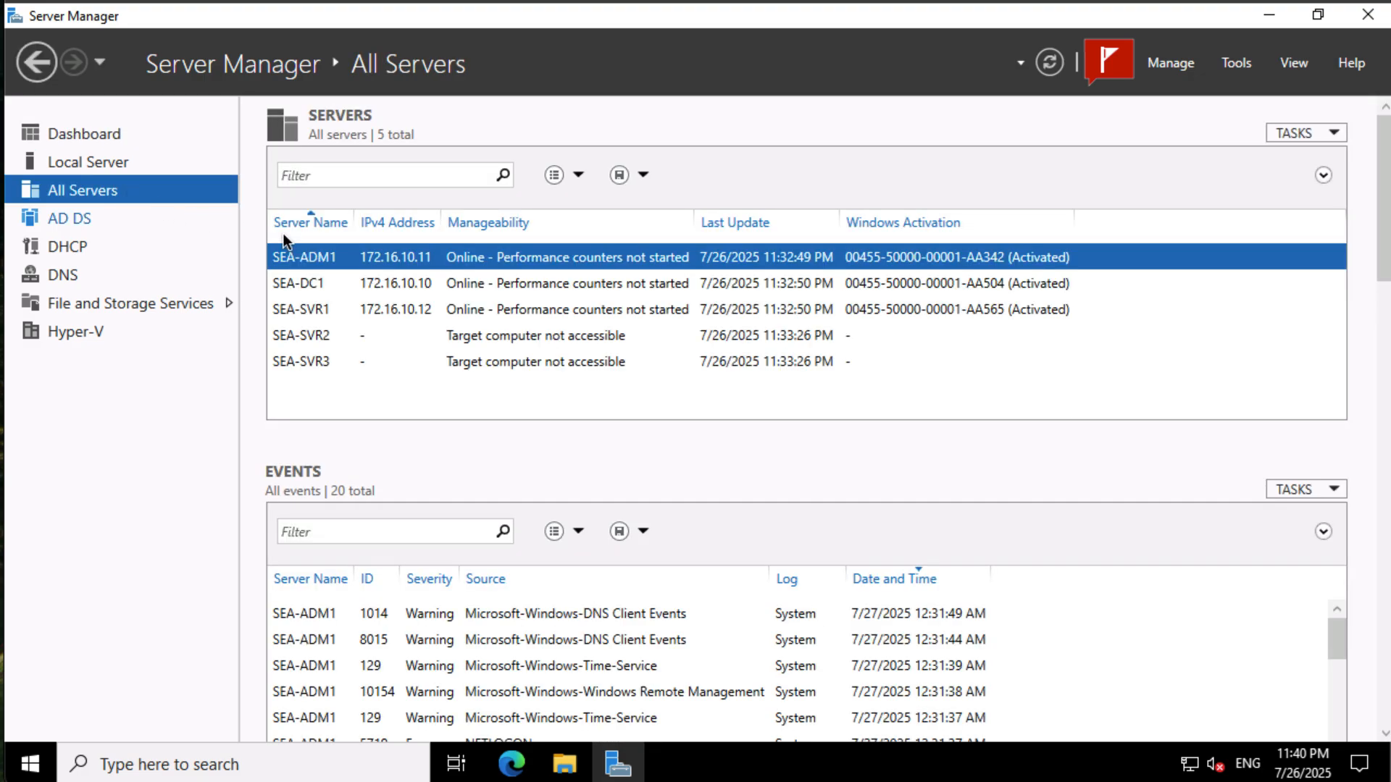
right_click(313, 313)
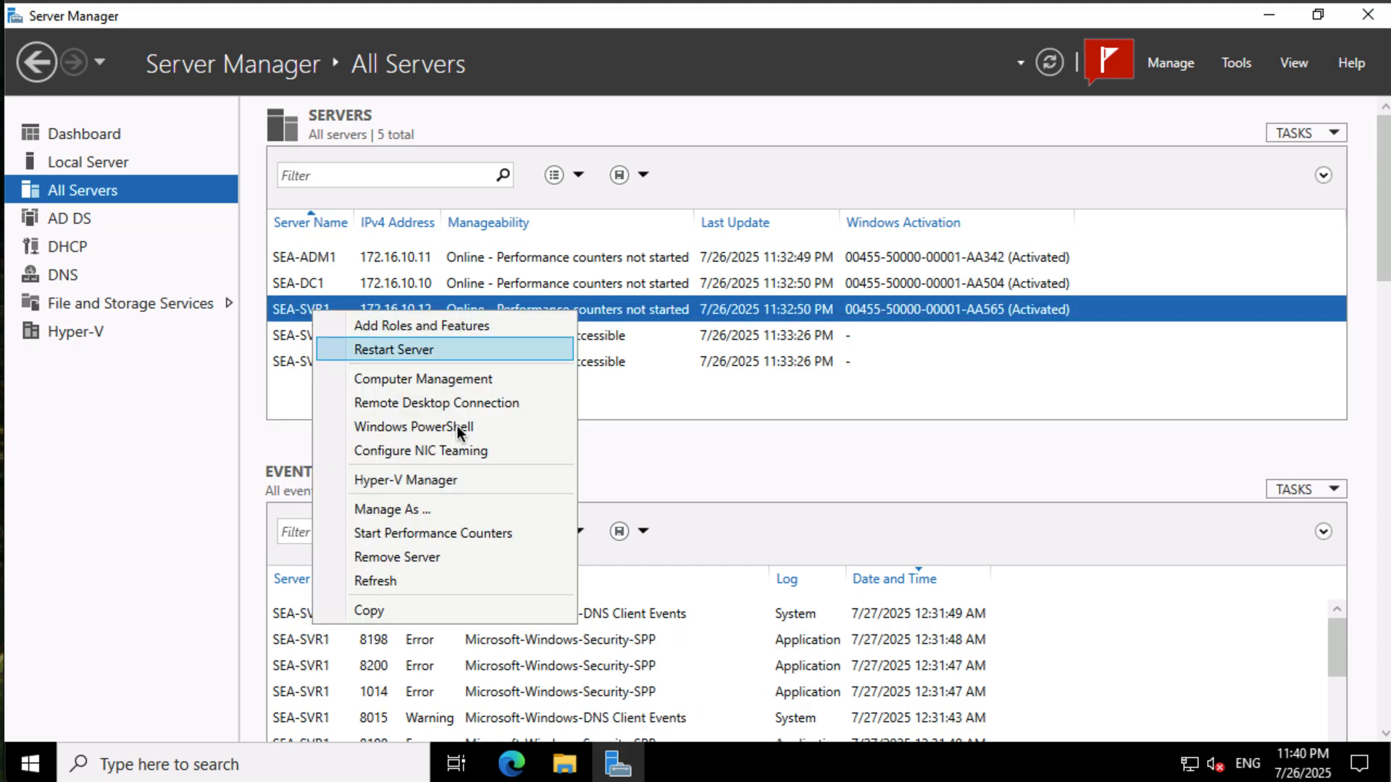
left_click(478, 481)
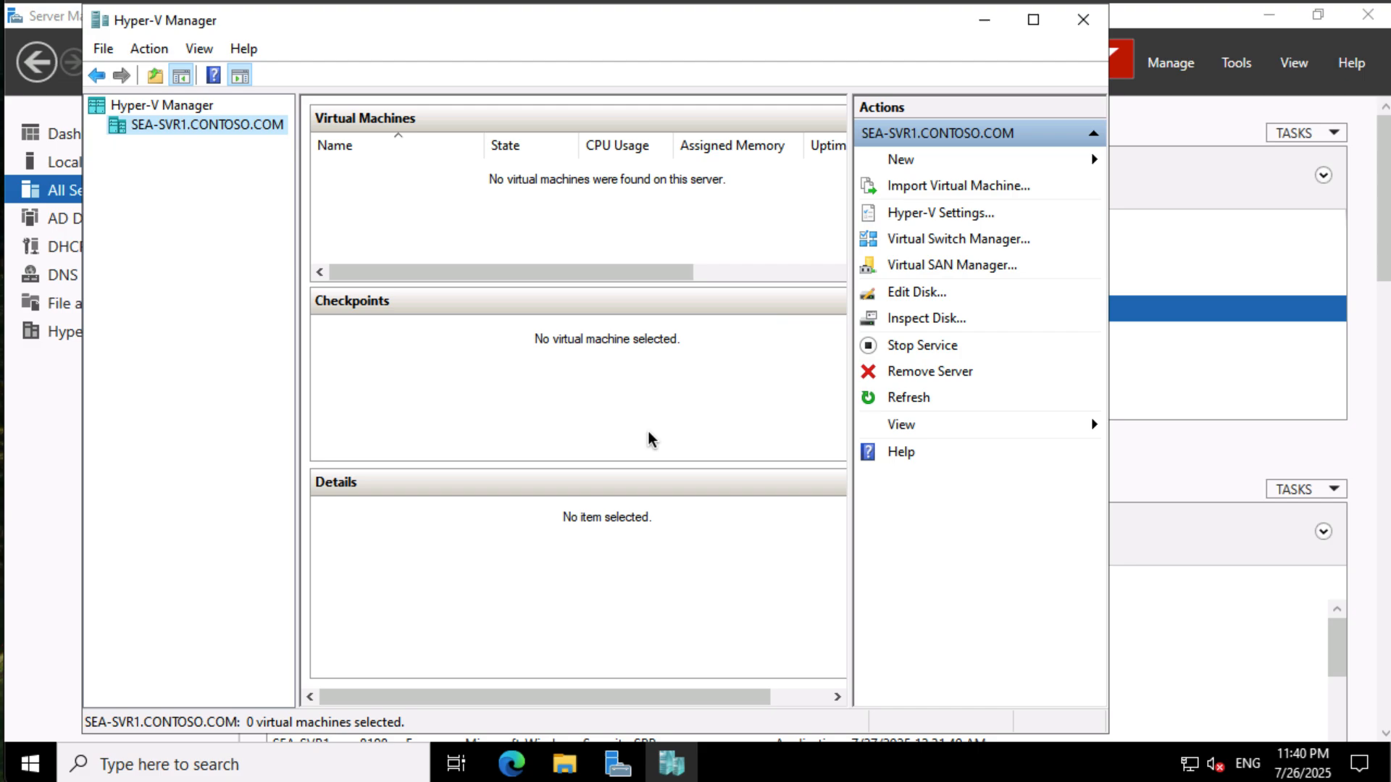
- Create a private virtual switch named Contoso Private Switch in the Virtual Switch Manager
left_click(924, 247)
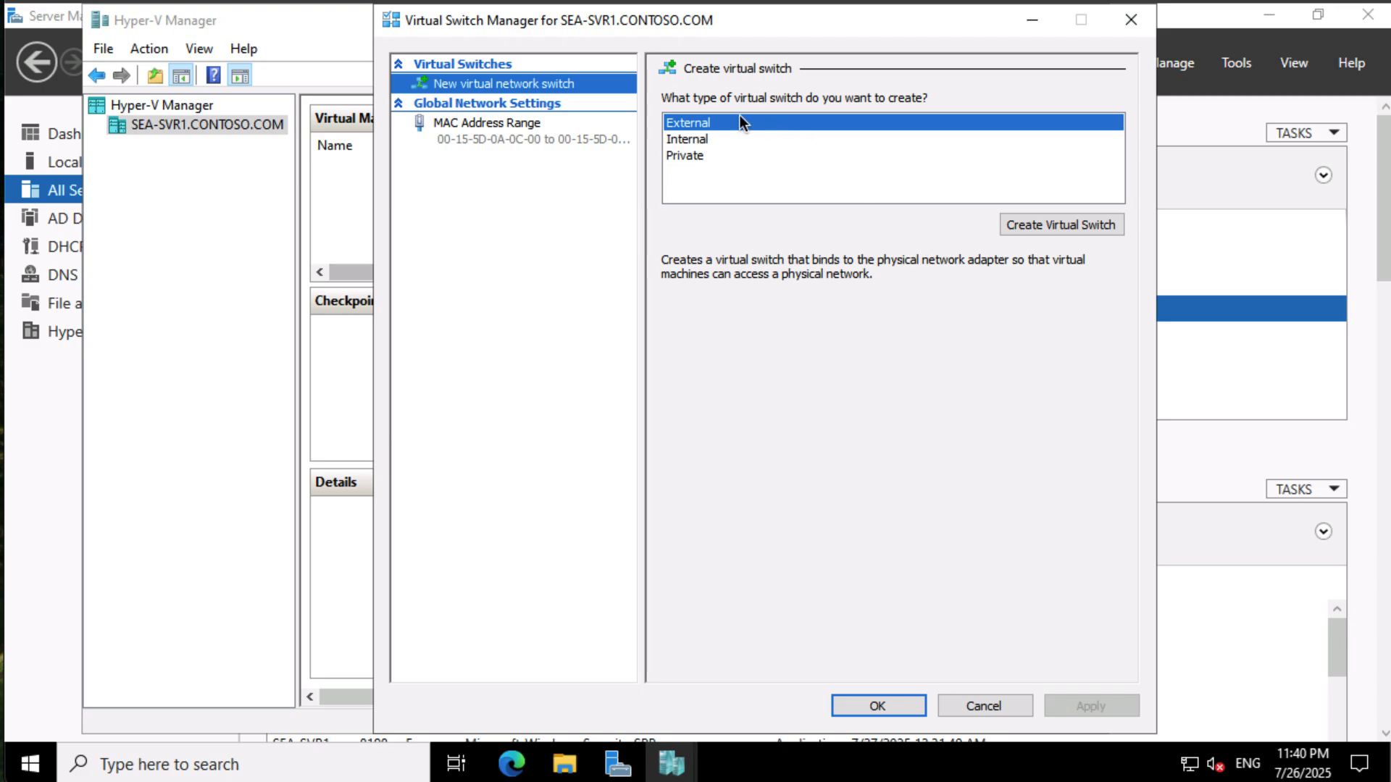
left_click(711, 155)
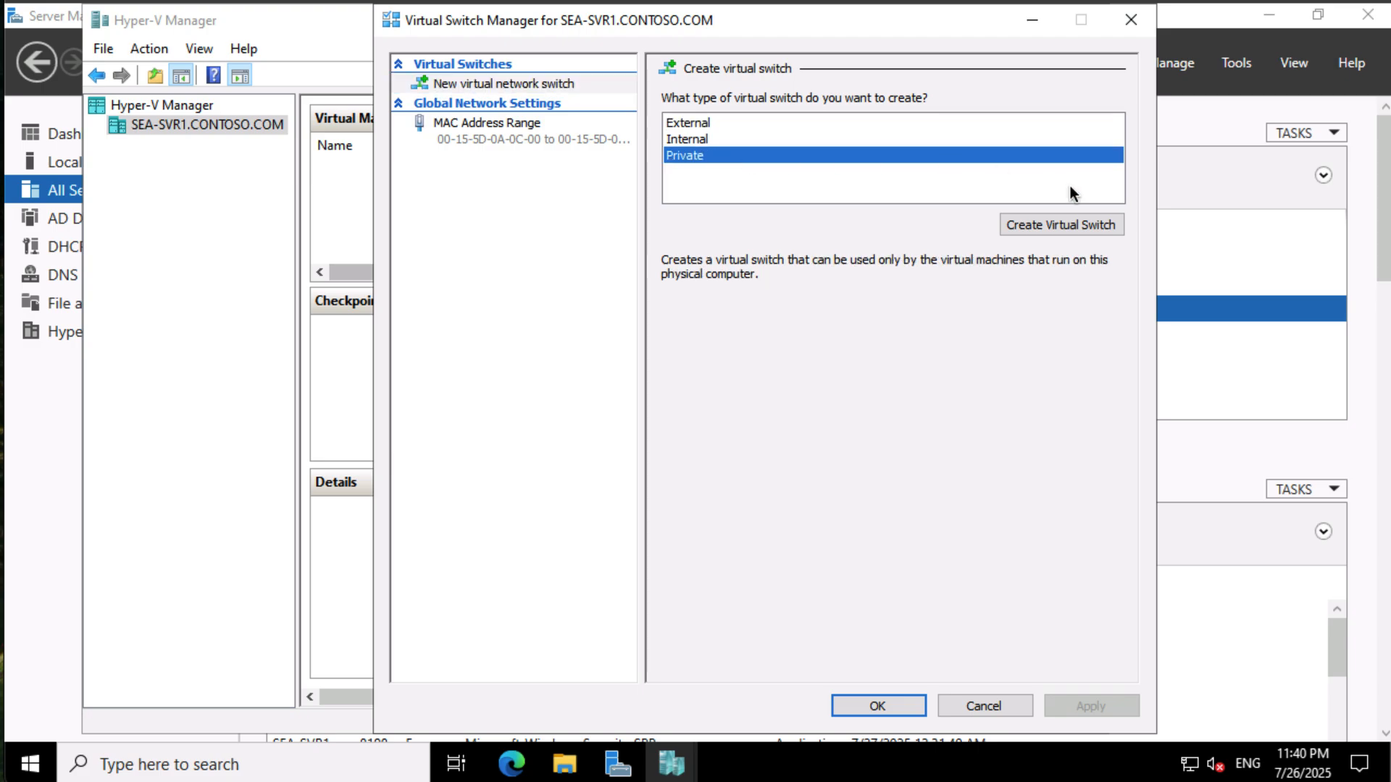
left_click(1066, 225)
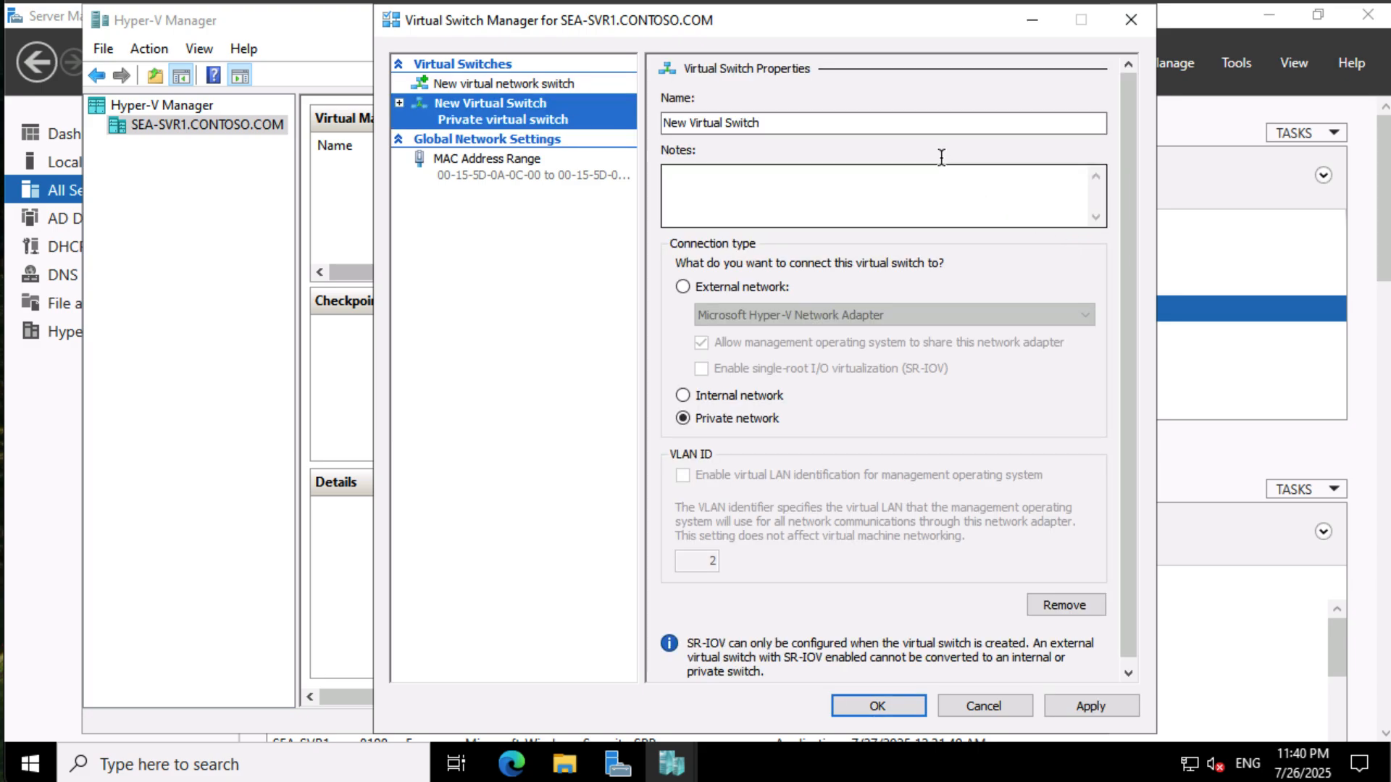
double_click(912, 124)
left_click(912, 124)
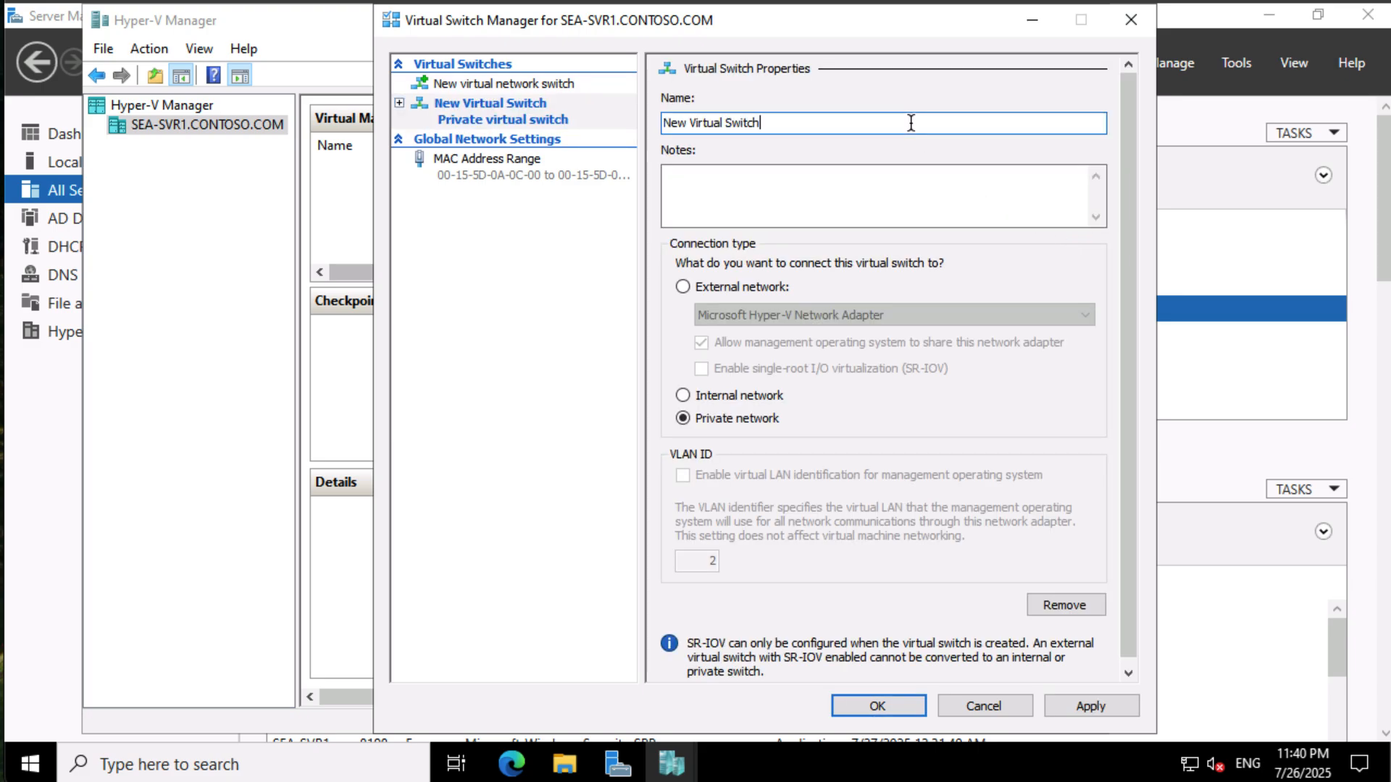
left_click_drag(789, 122, 629, 145)
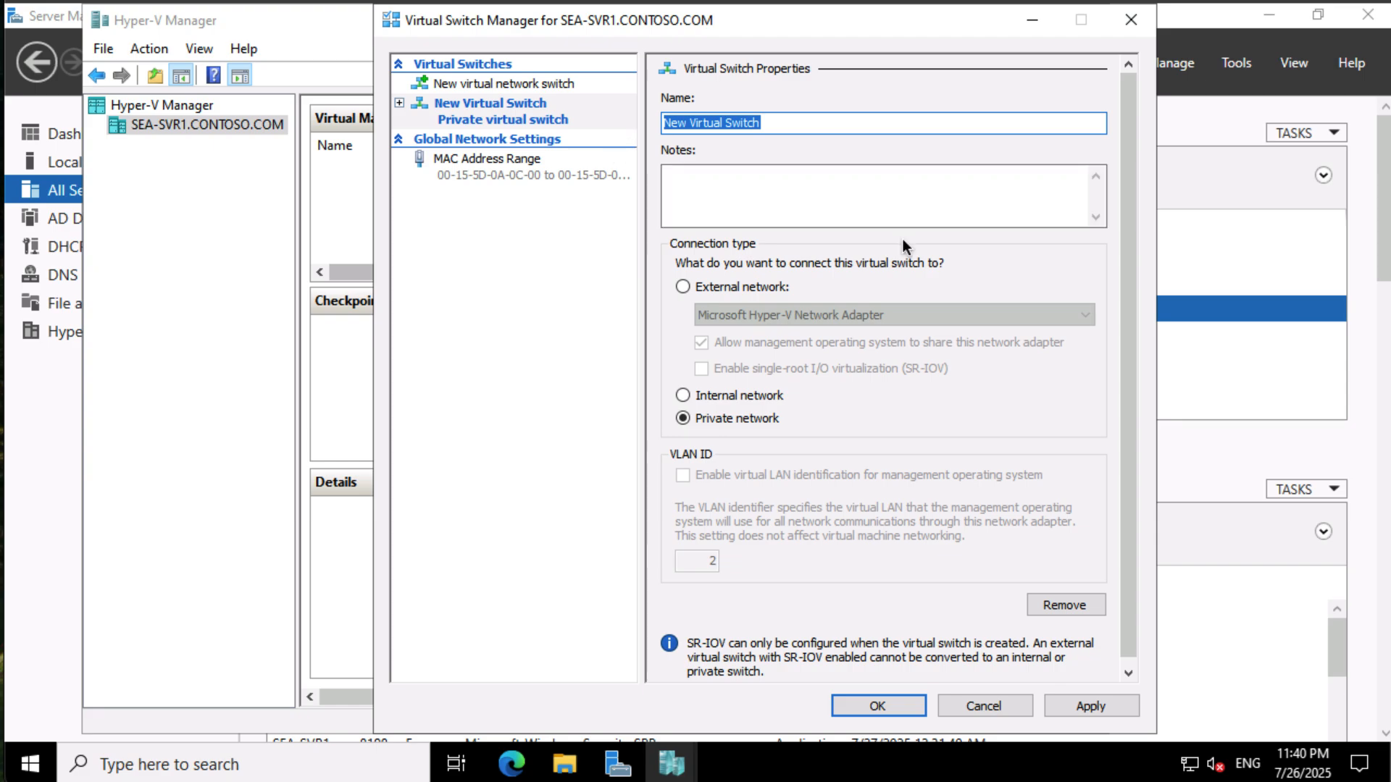
key("BackSpace")
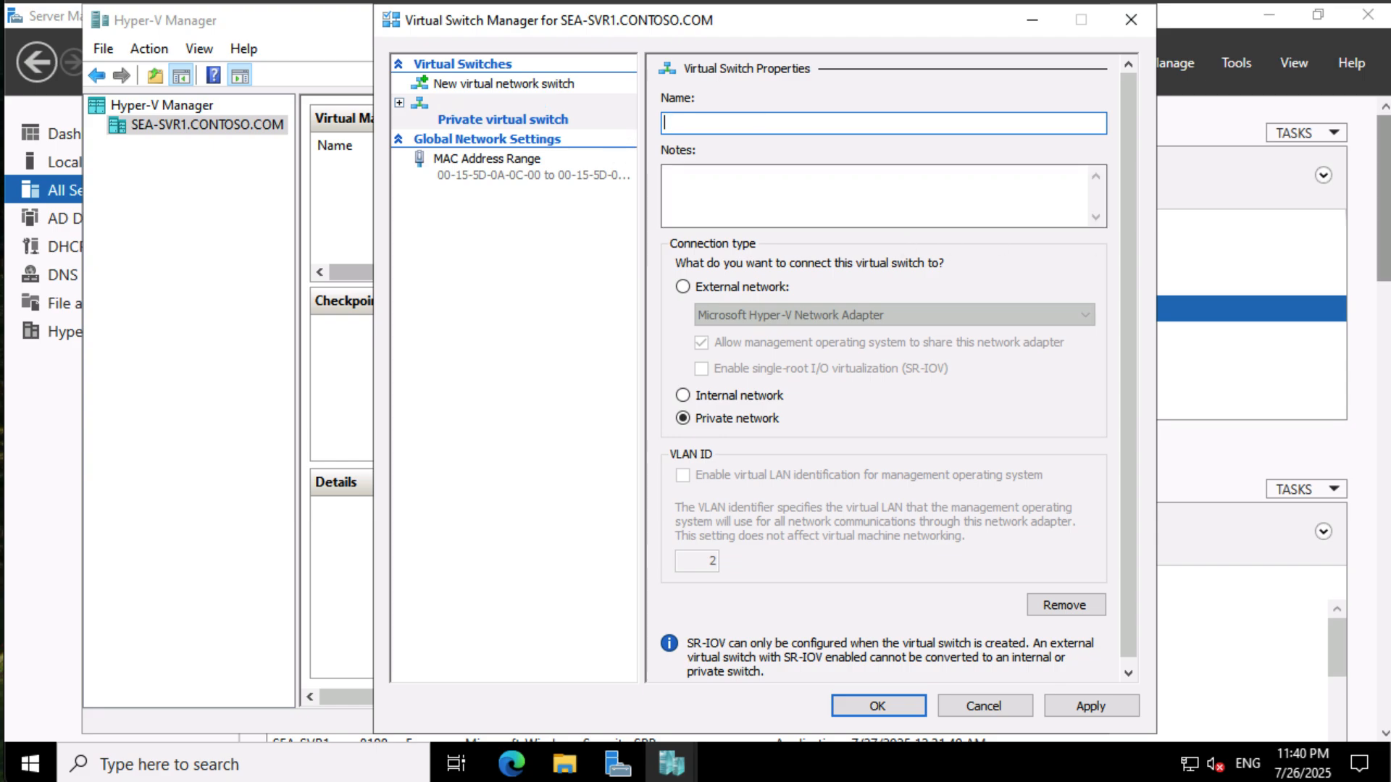
type("Contoso Private Switch")
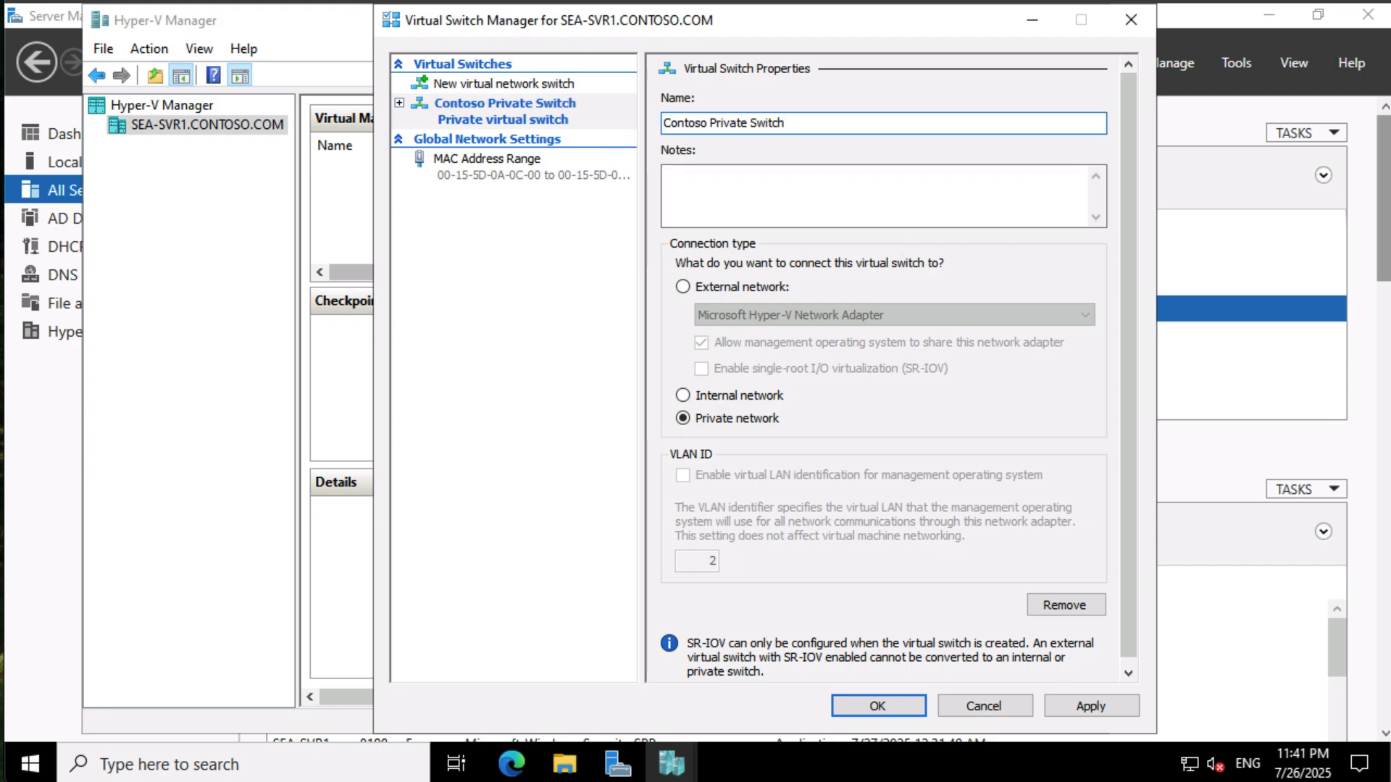
left_click(894, 706)
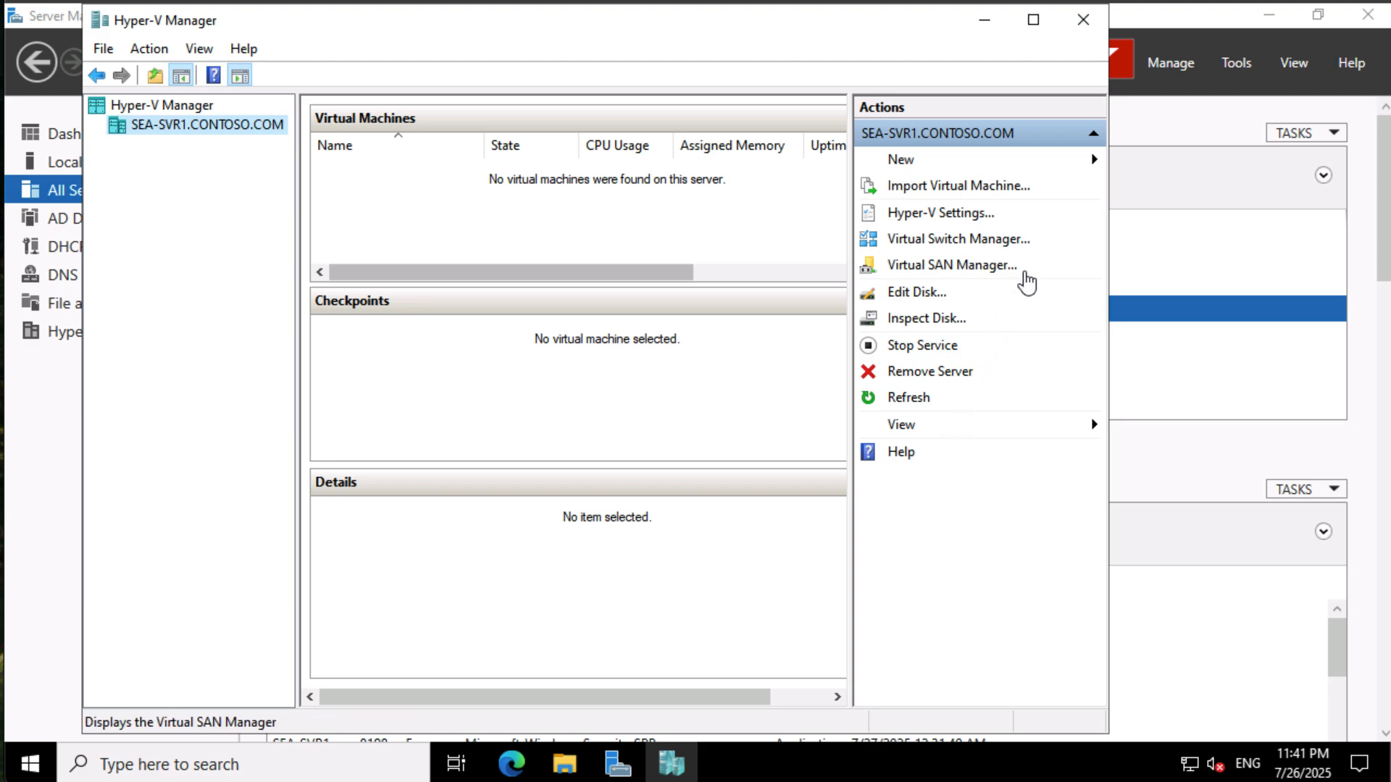
- Start a new virtual hard disk, choosing VHD format and the Differencing disk type
left_click(1092, 161)
left_click(1199, 188)
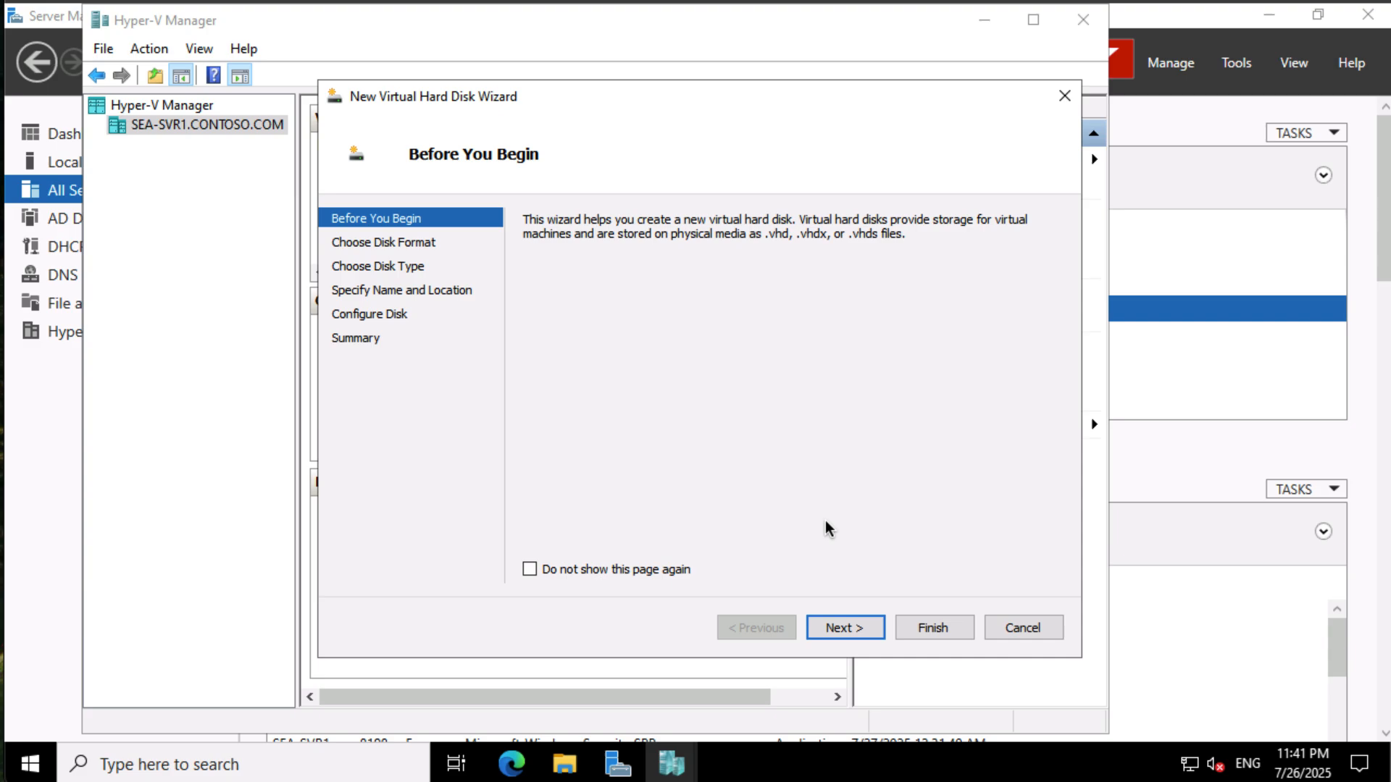
left_click(591, 571)
left_click(846, 628)
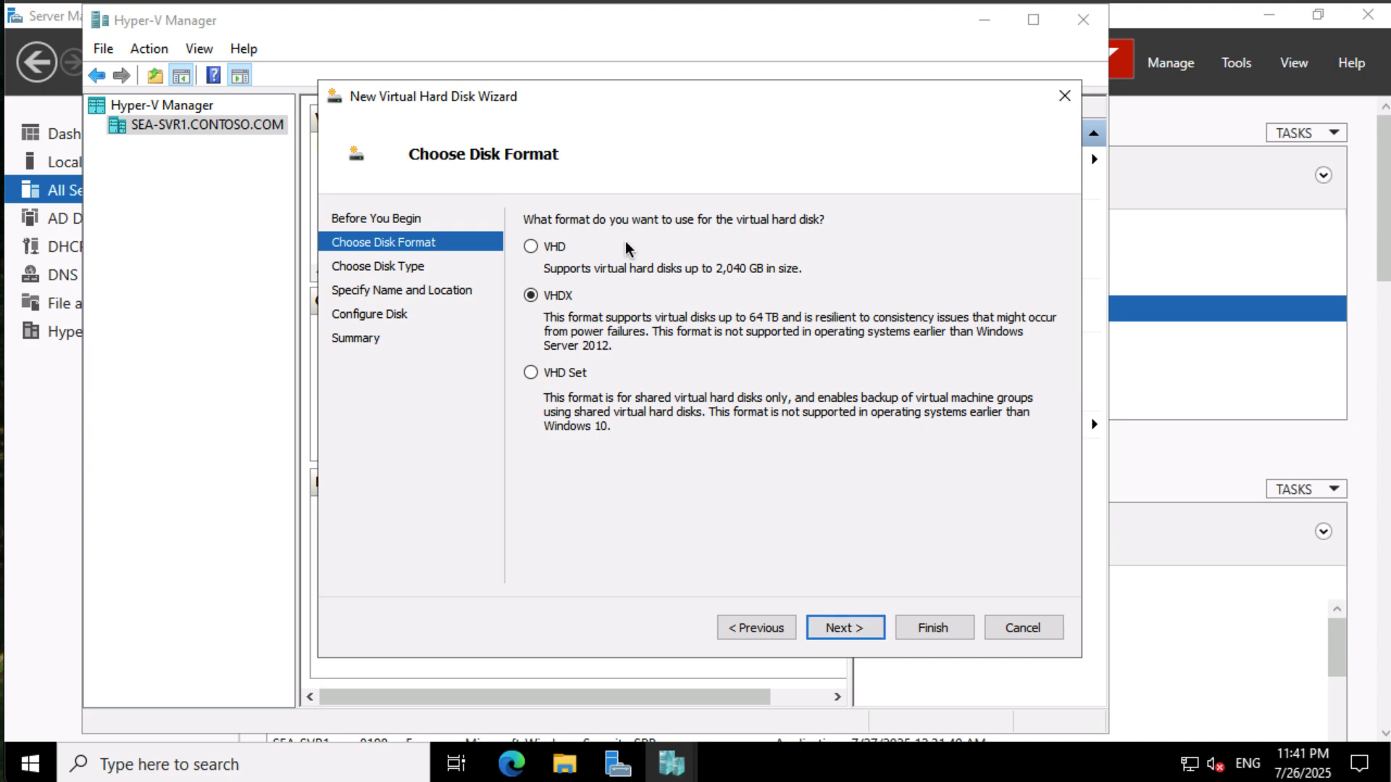
left_click(532, 248)
left_click(862, 629)
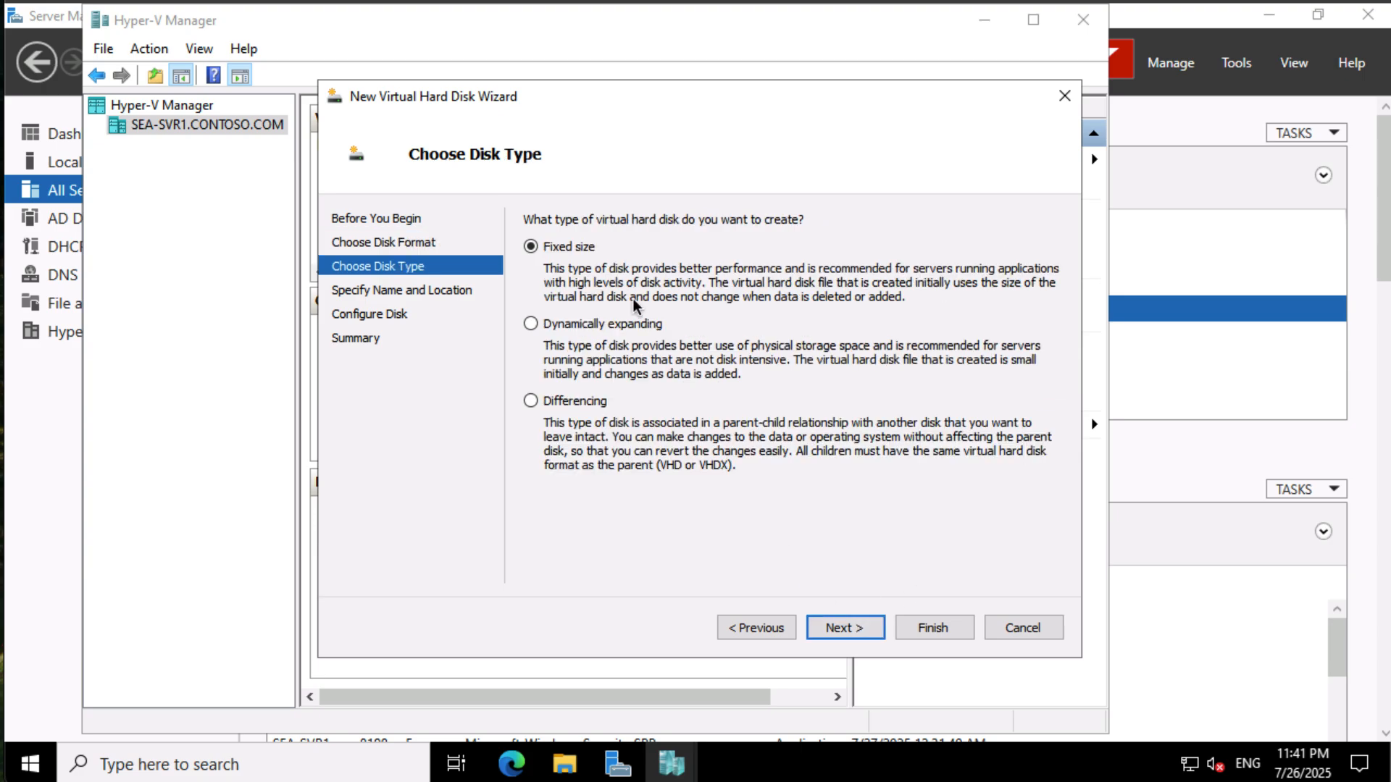
left_click(531, 403)
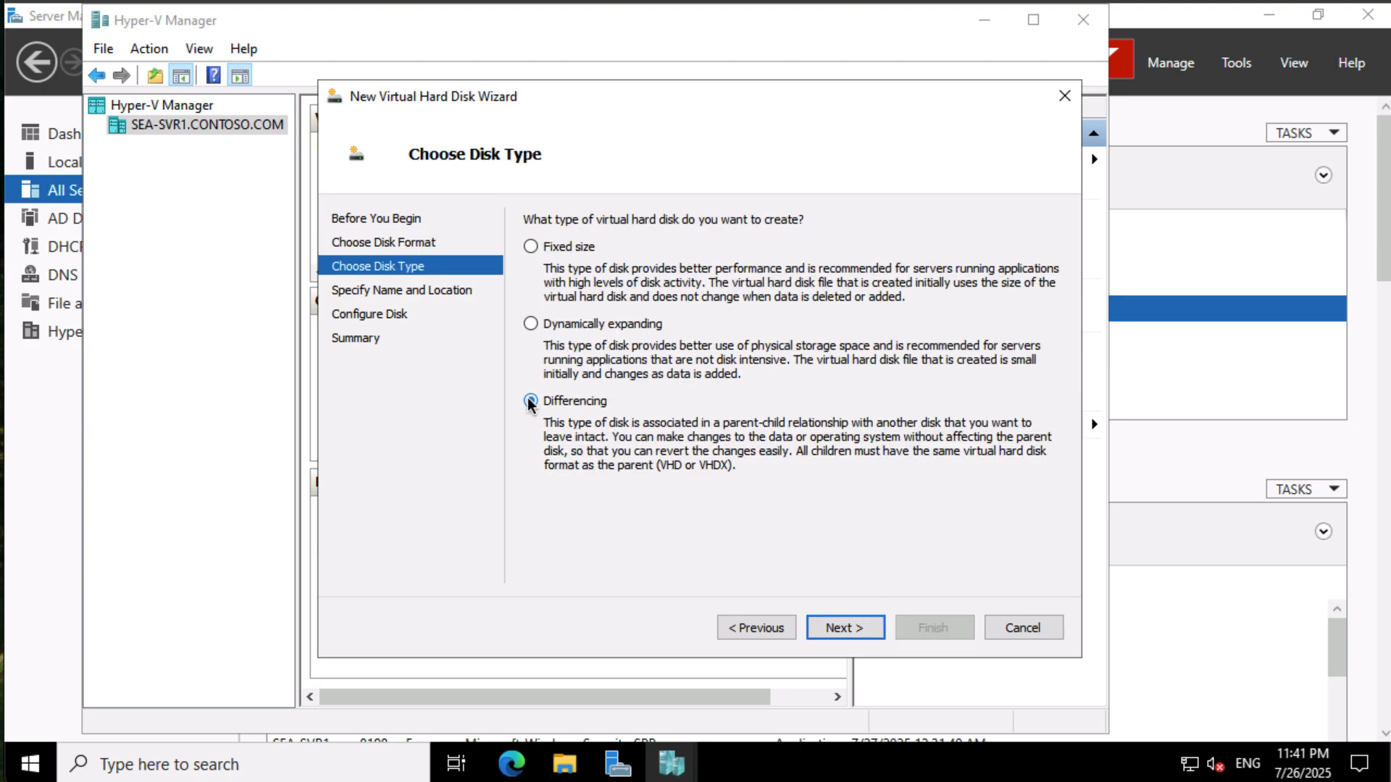
left_click(830, 630)
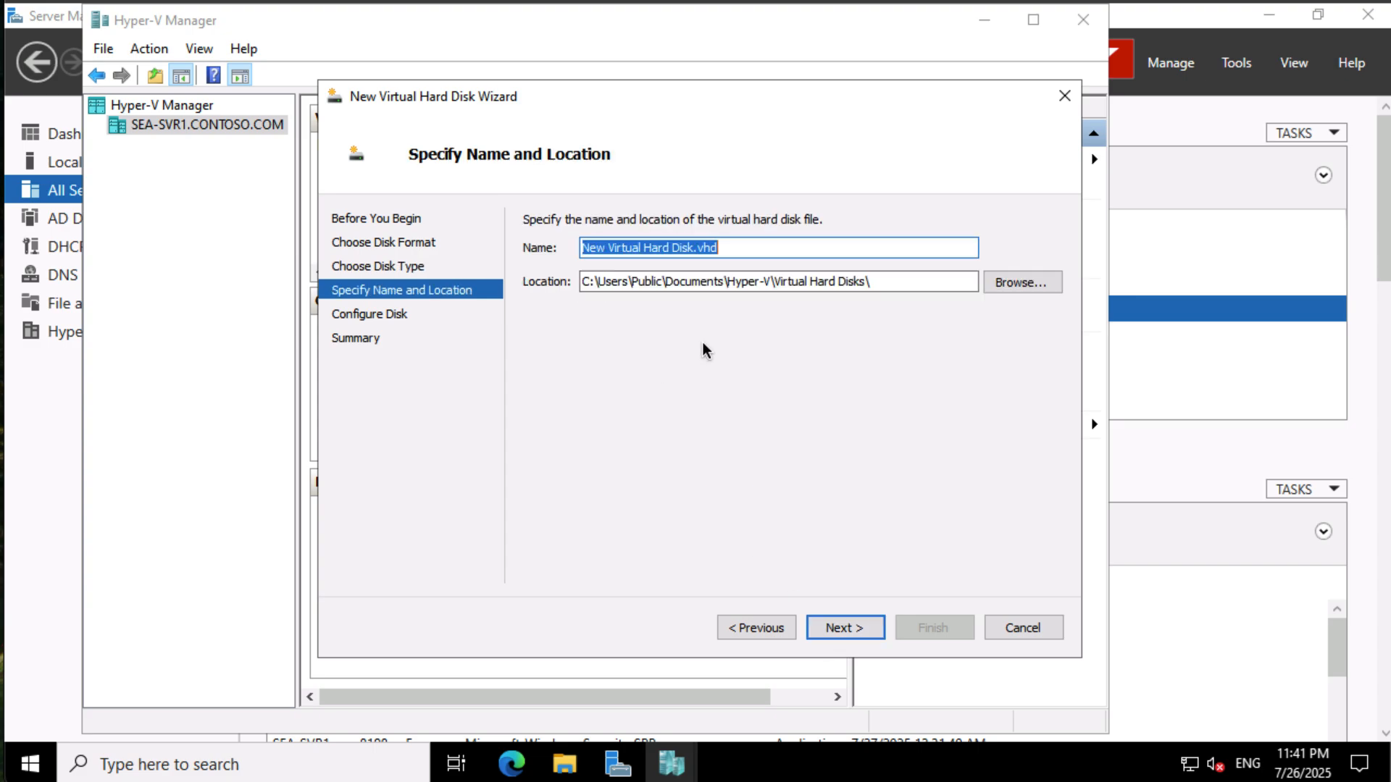
- Name the new disk SEA-VM1 and set its location to C:\Base
type("SEA")
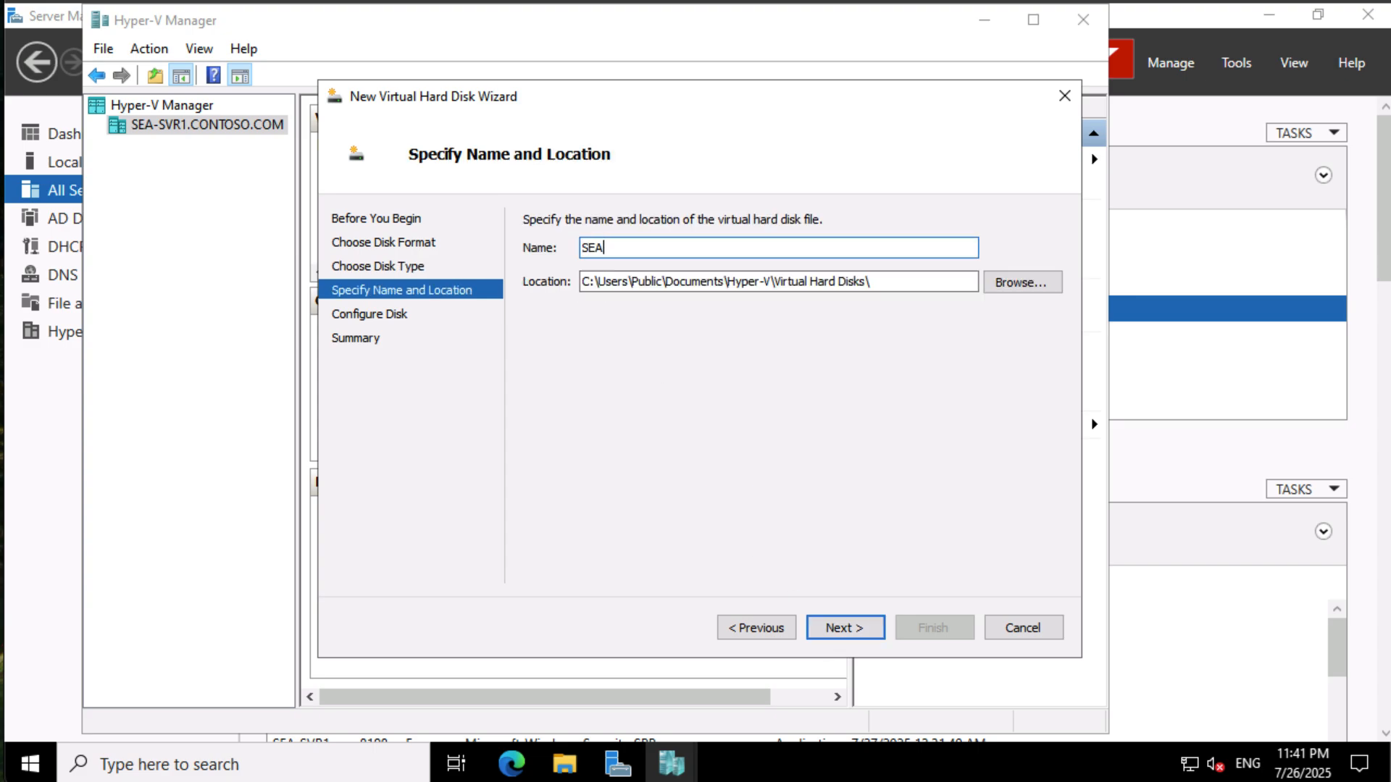
type("-VM1")
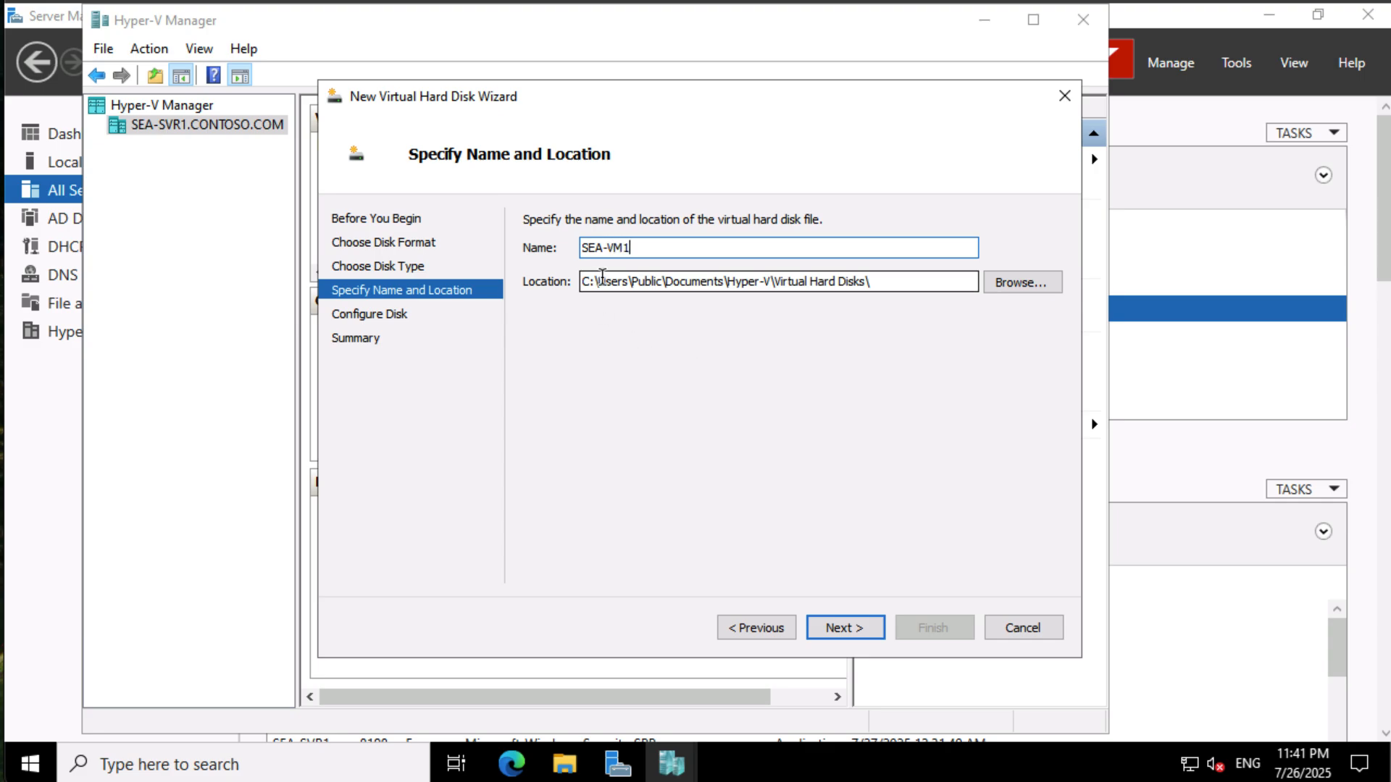
left_click_drag(602, 281, 957, 275)
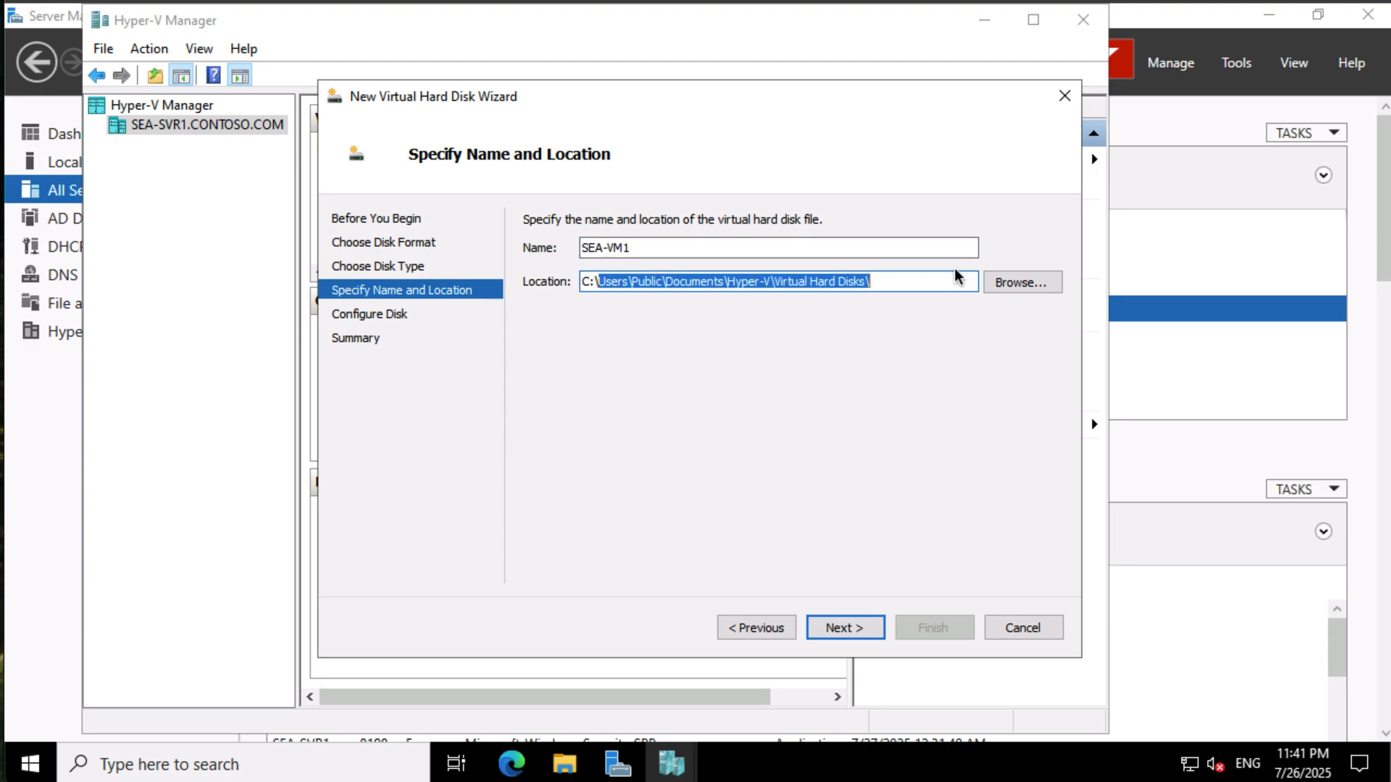
type("Base")
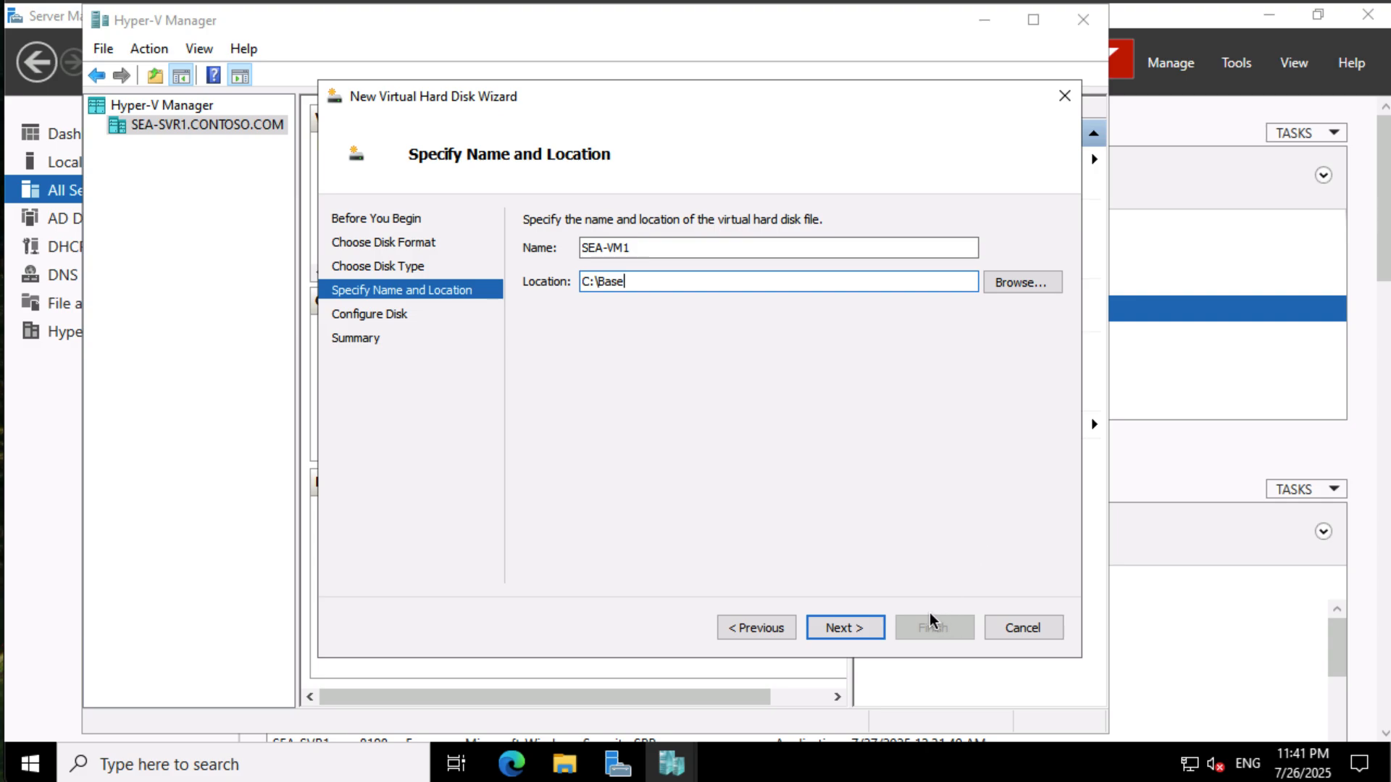
left_click(858, 628)
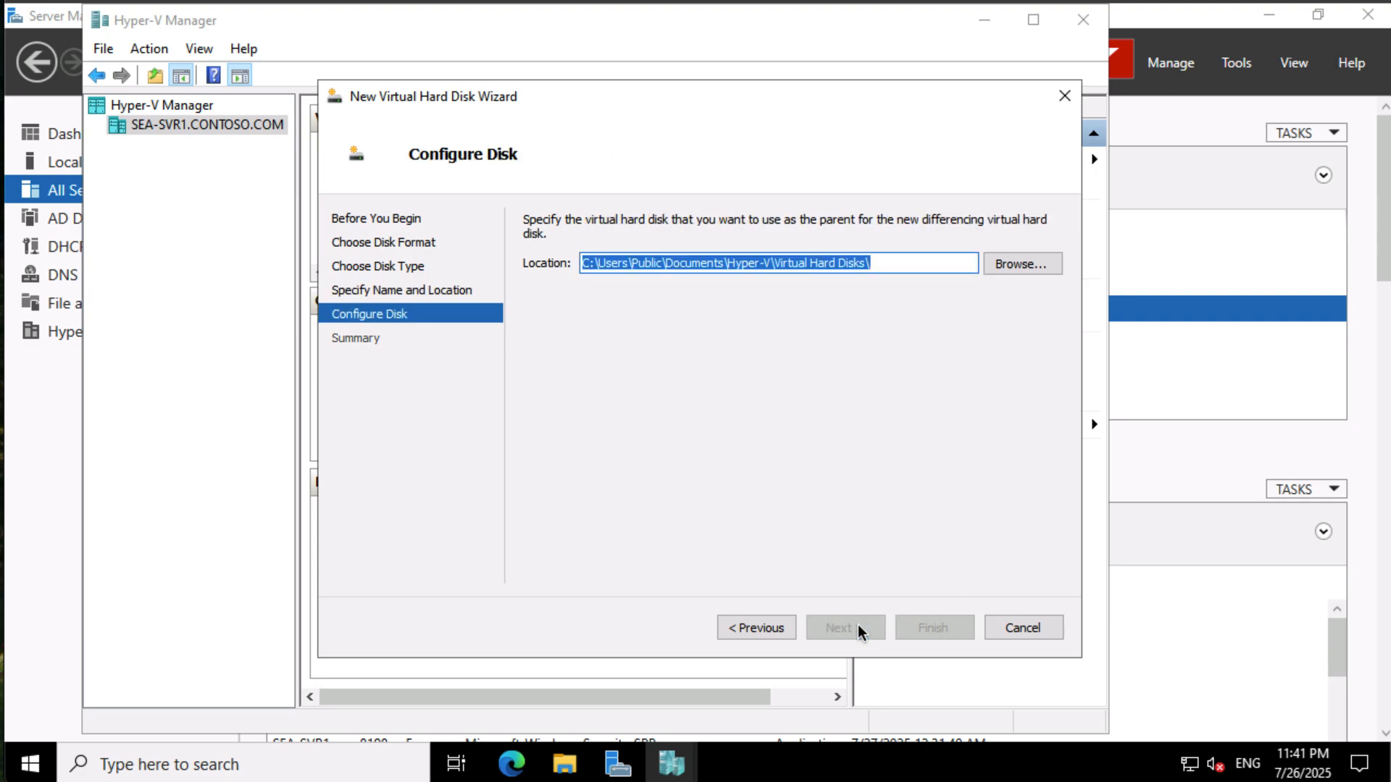
- Select C:\base\BaseImage.vhd as the parent disk and finish creating the differencing disk
left_click(1032, 263)
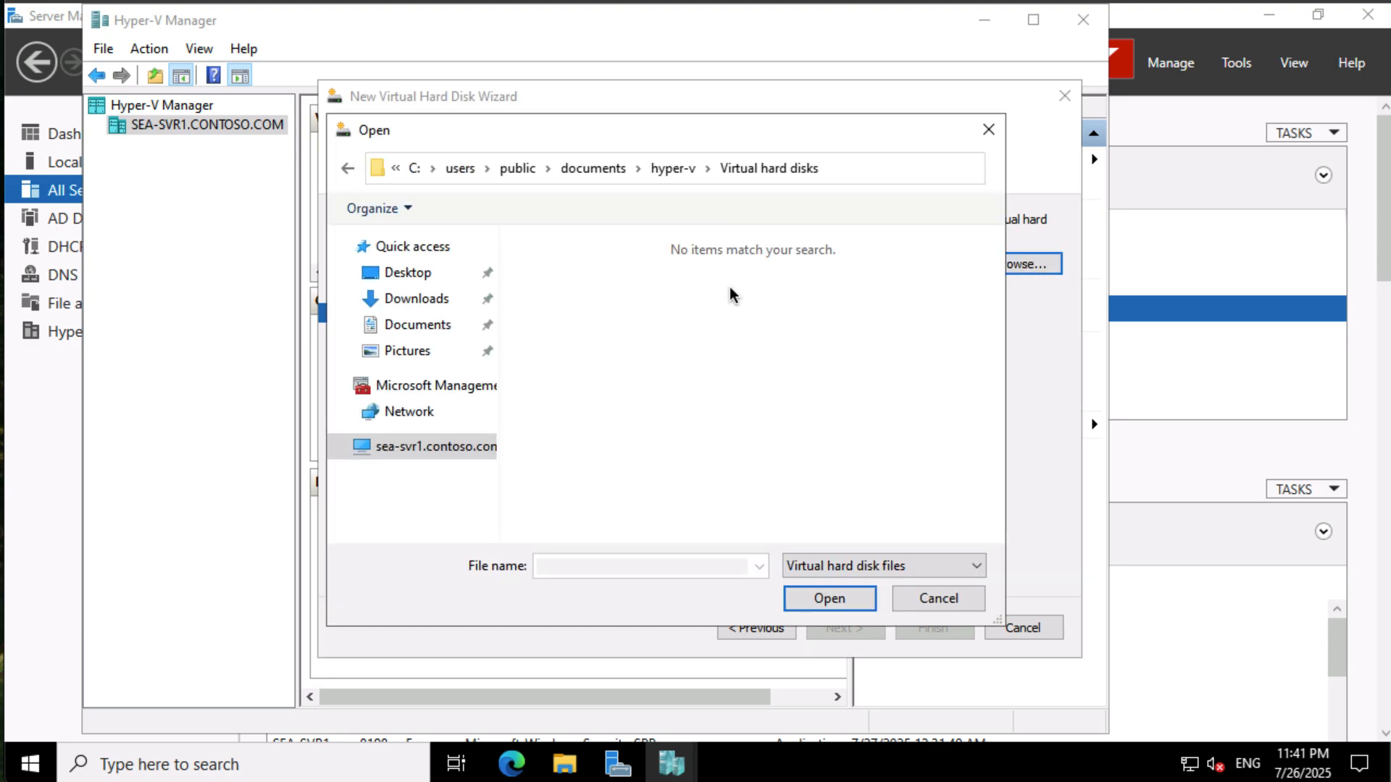
left_click(339, 446)
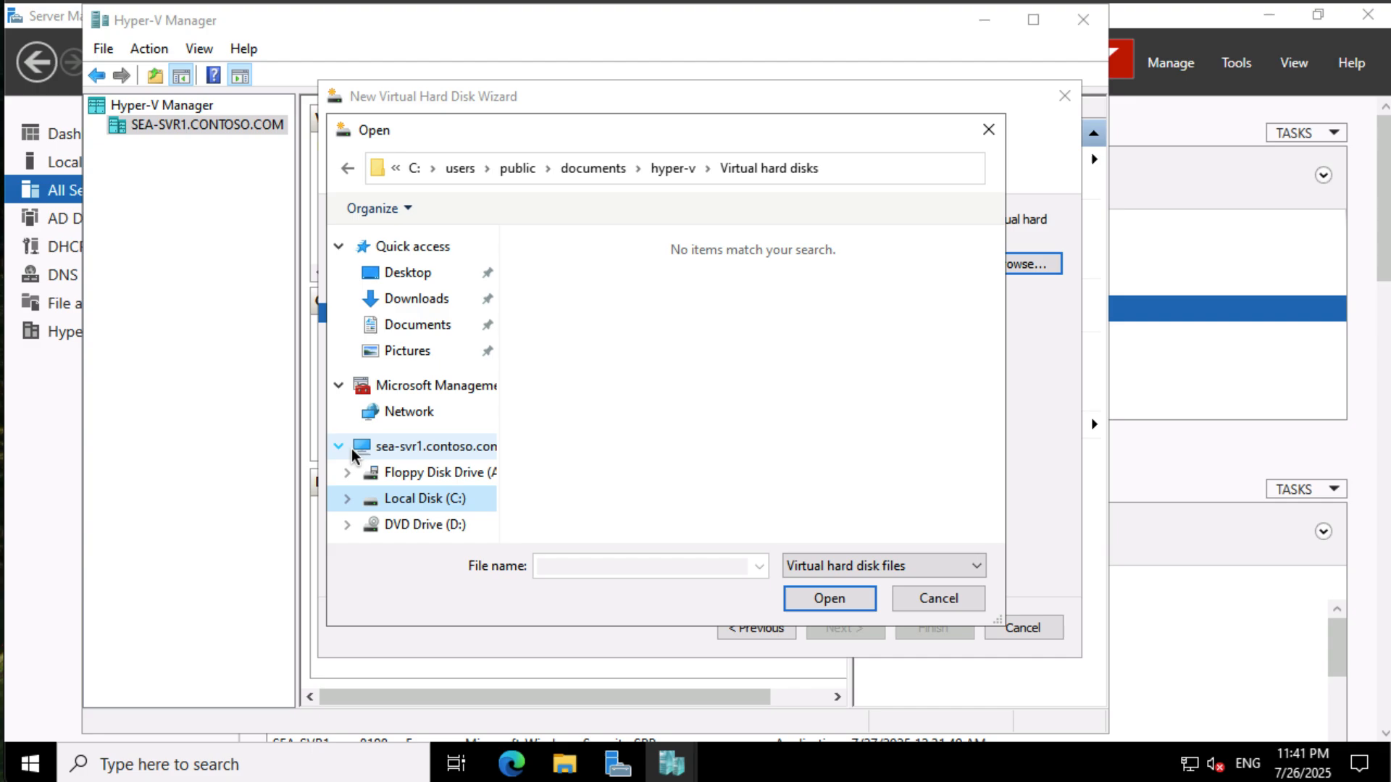
left_click(350, 497)
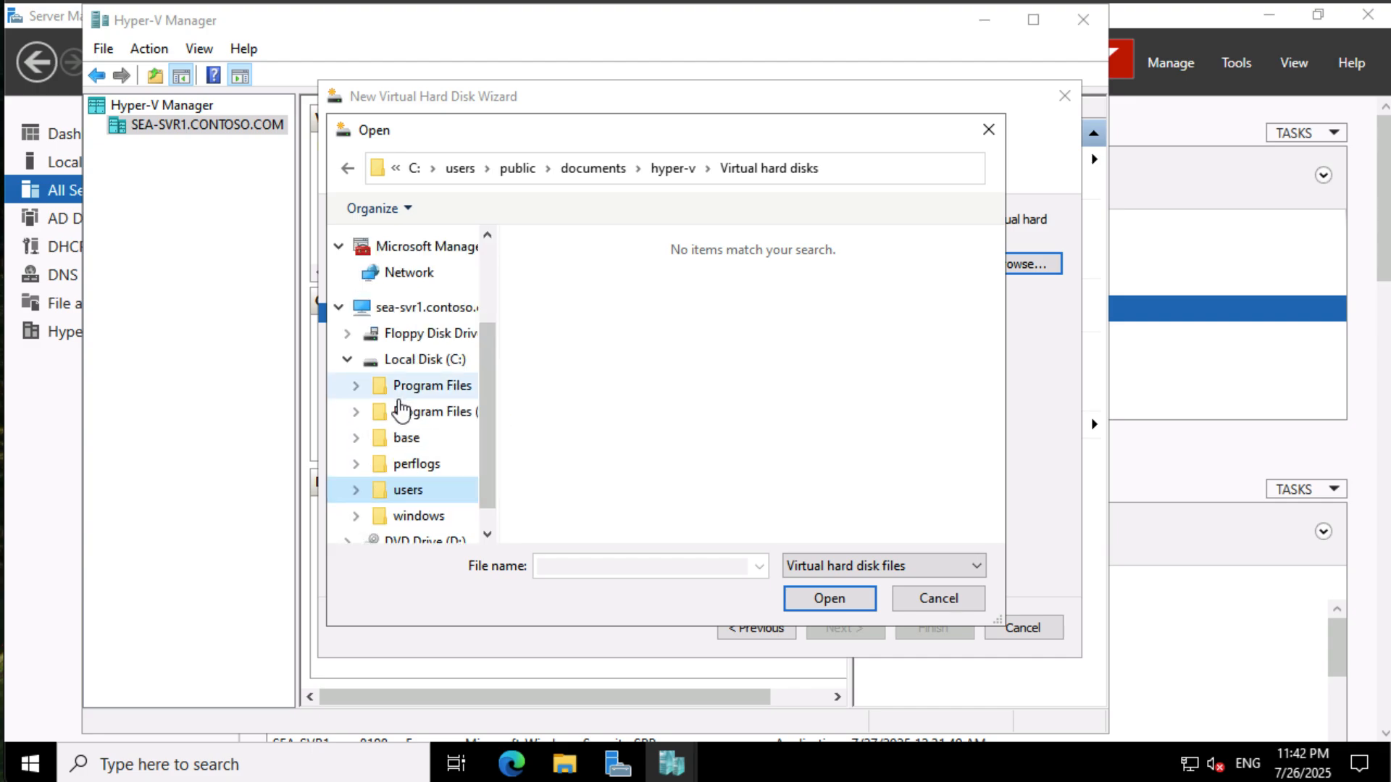
left_click(377, 439)
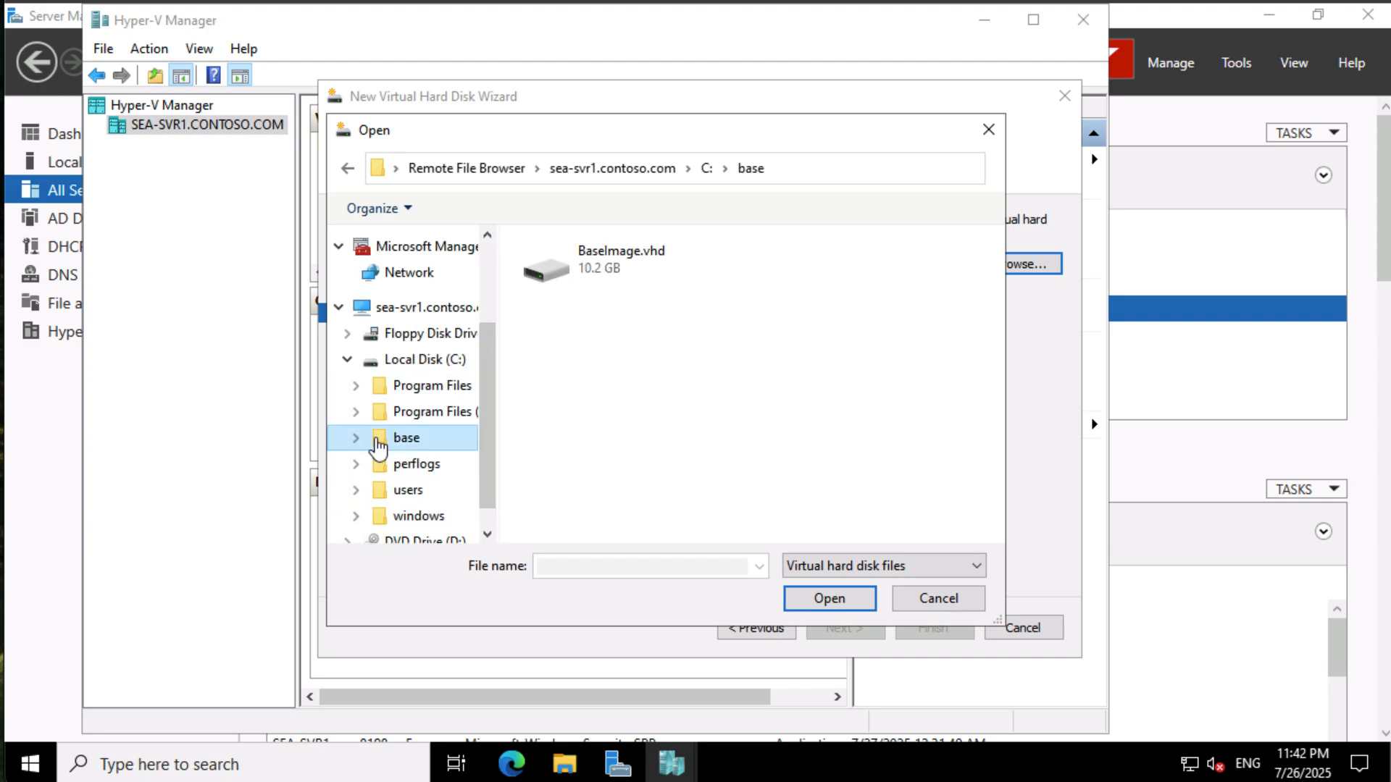
left_click(605, 262)
left_click(839, 595)
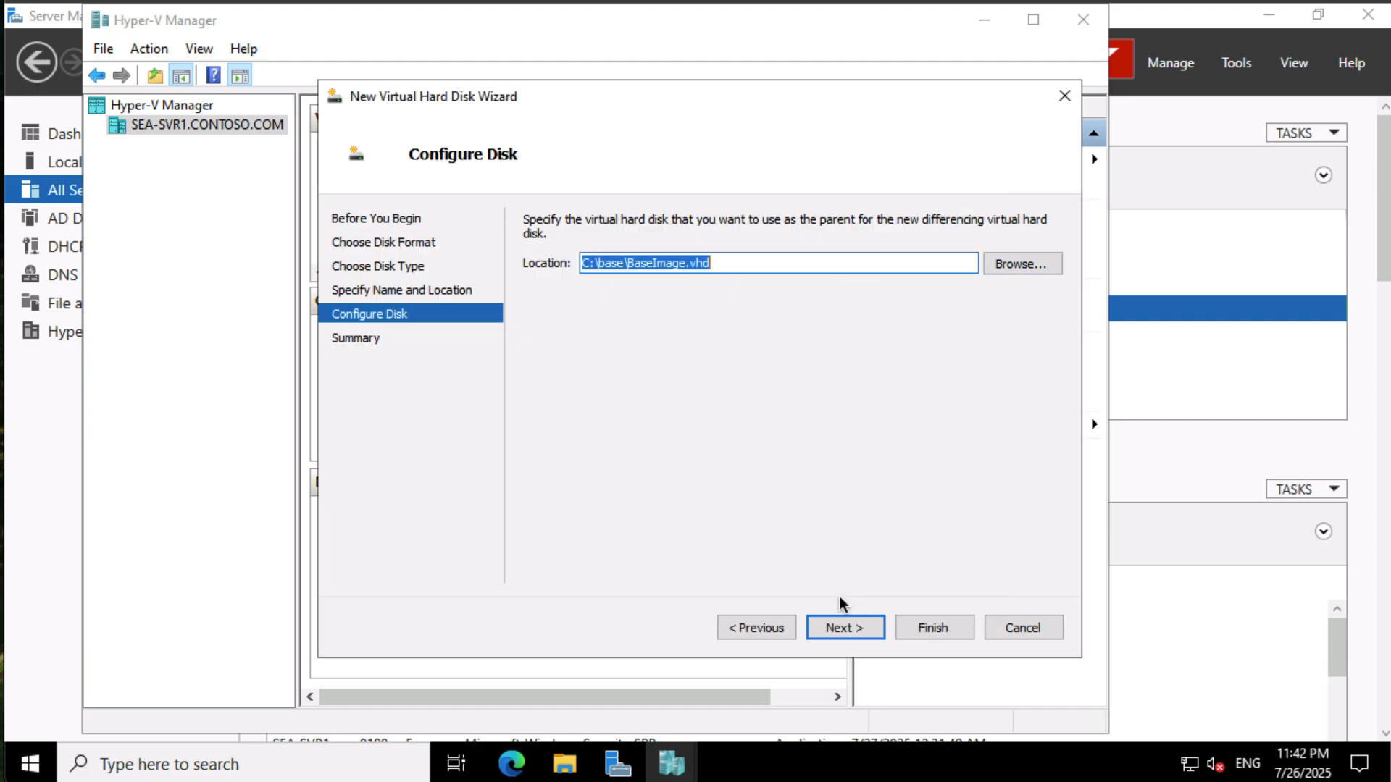
left_click(845, 627)
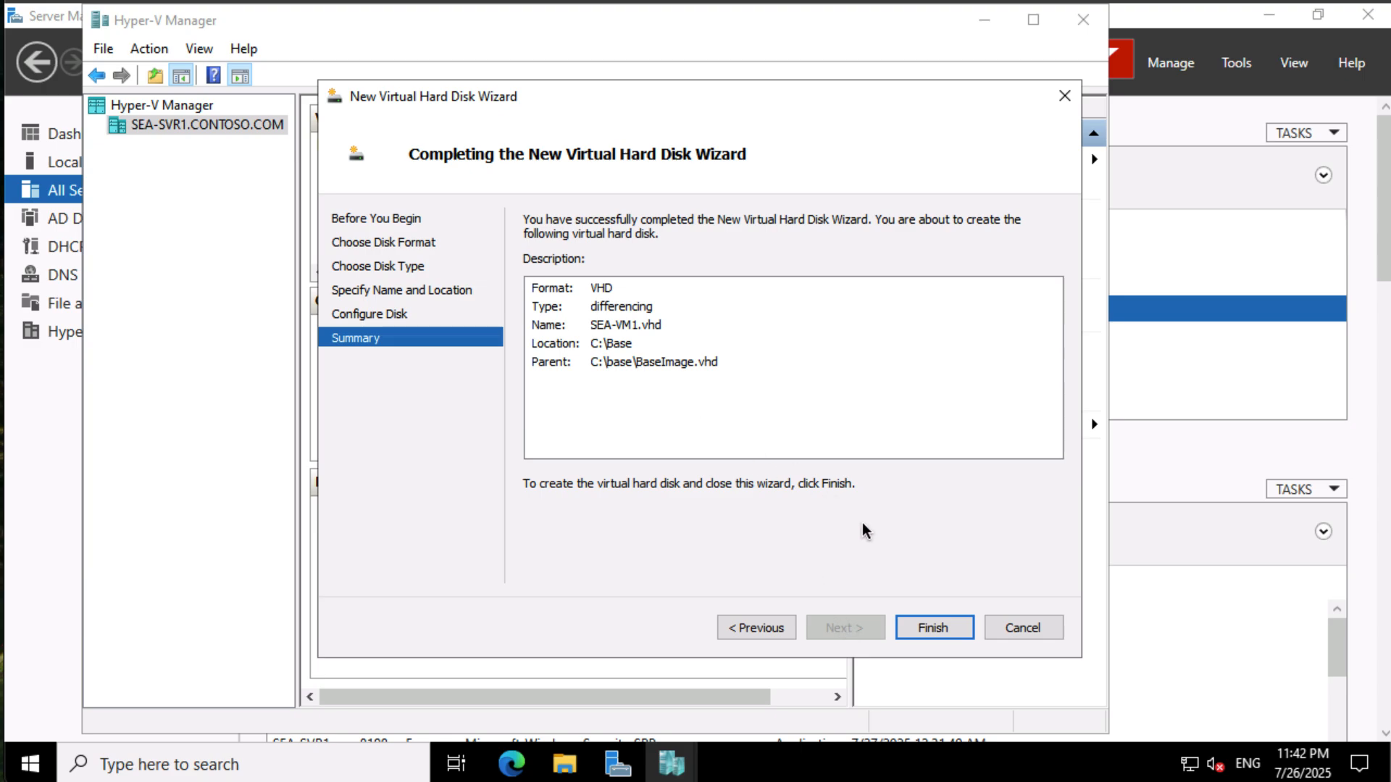
left_click(941, 628)
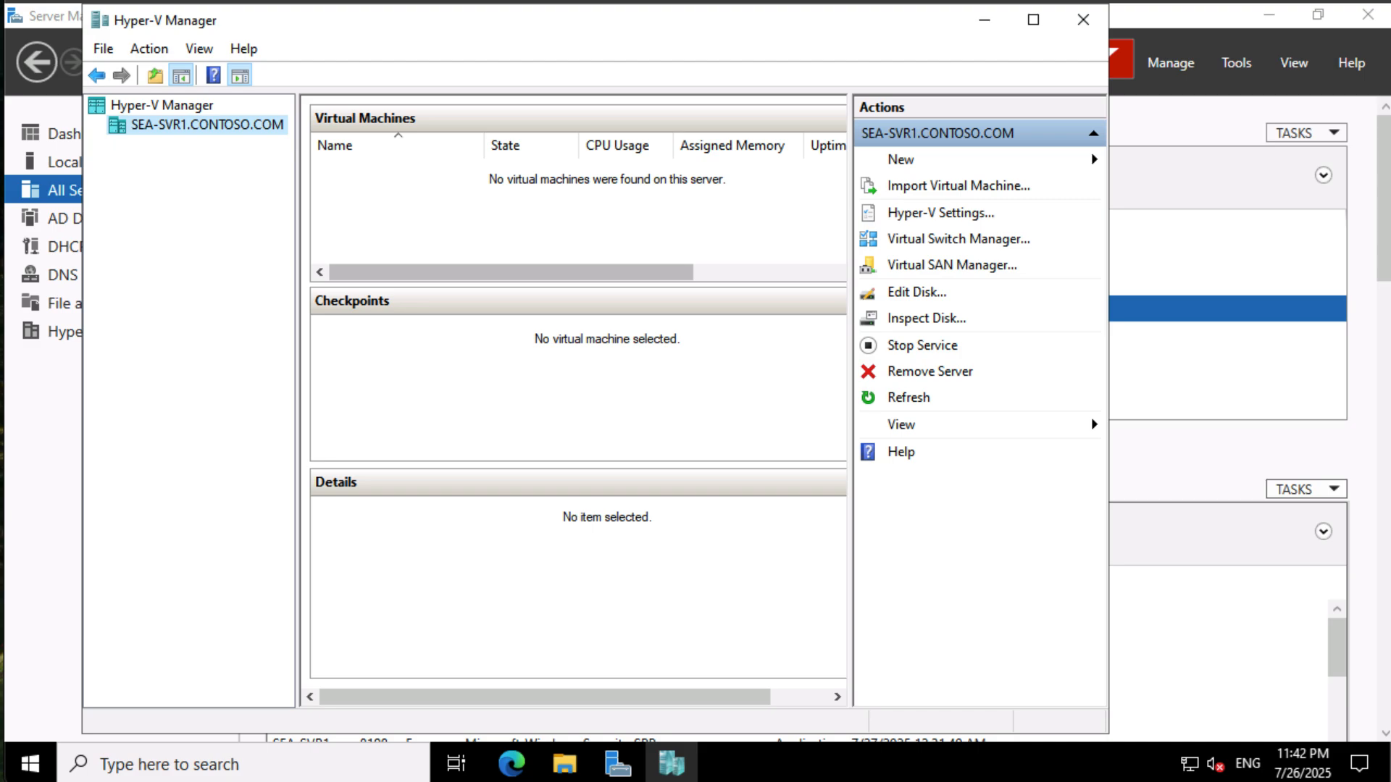
- Start a new virtual machine and name it SEA-VM1
left_click(1001, 161)
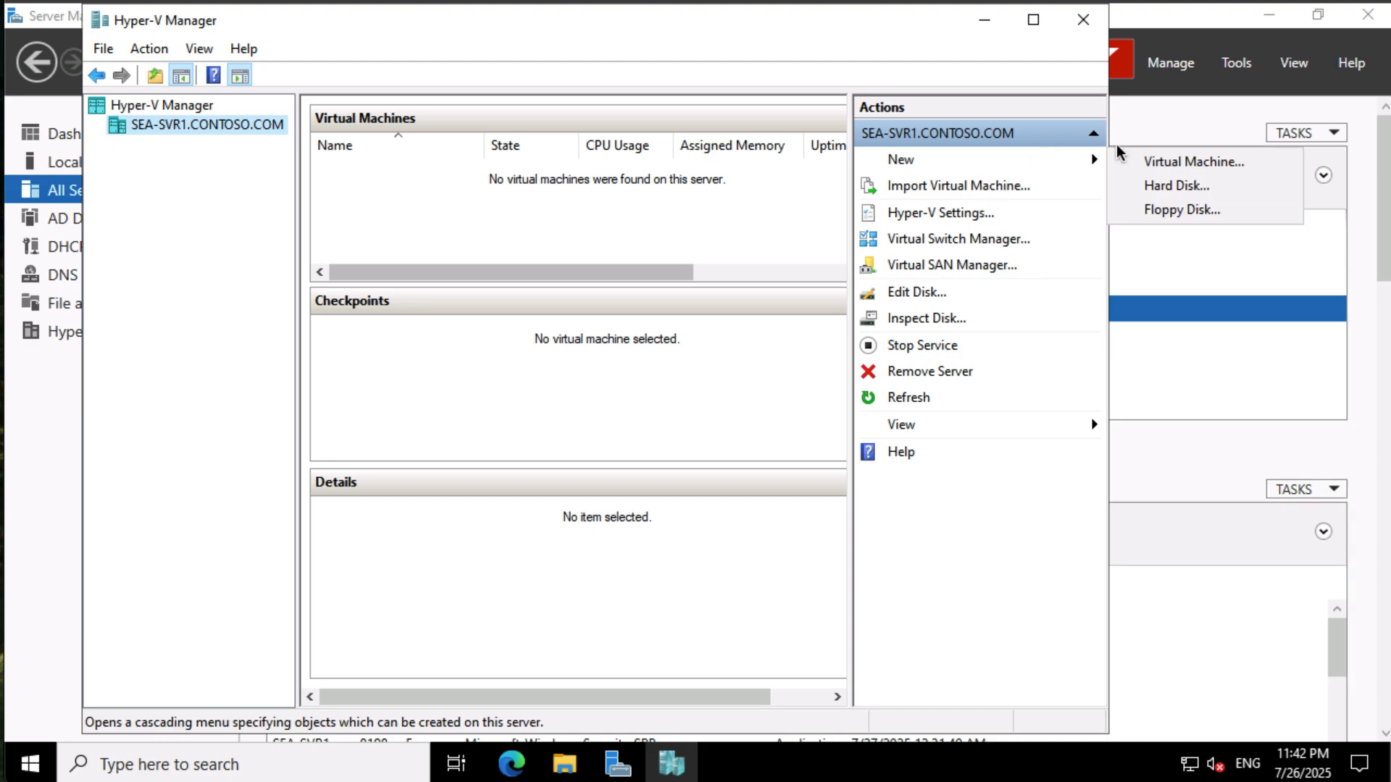
left_click(1168, 163)
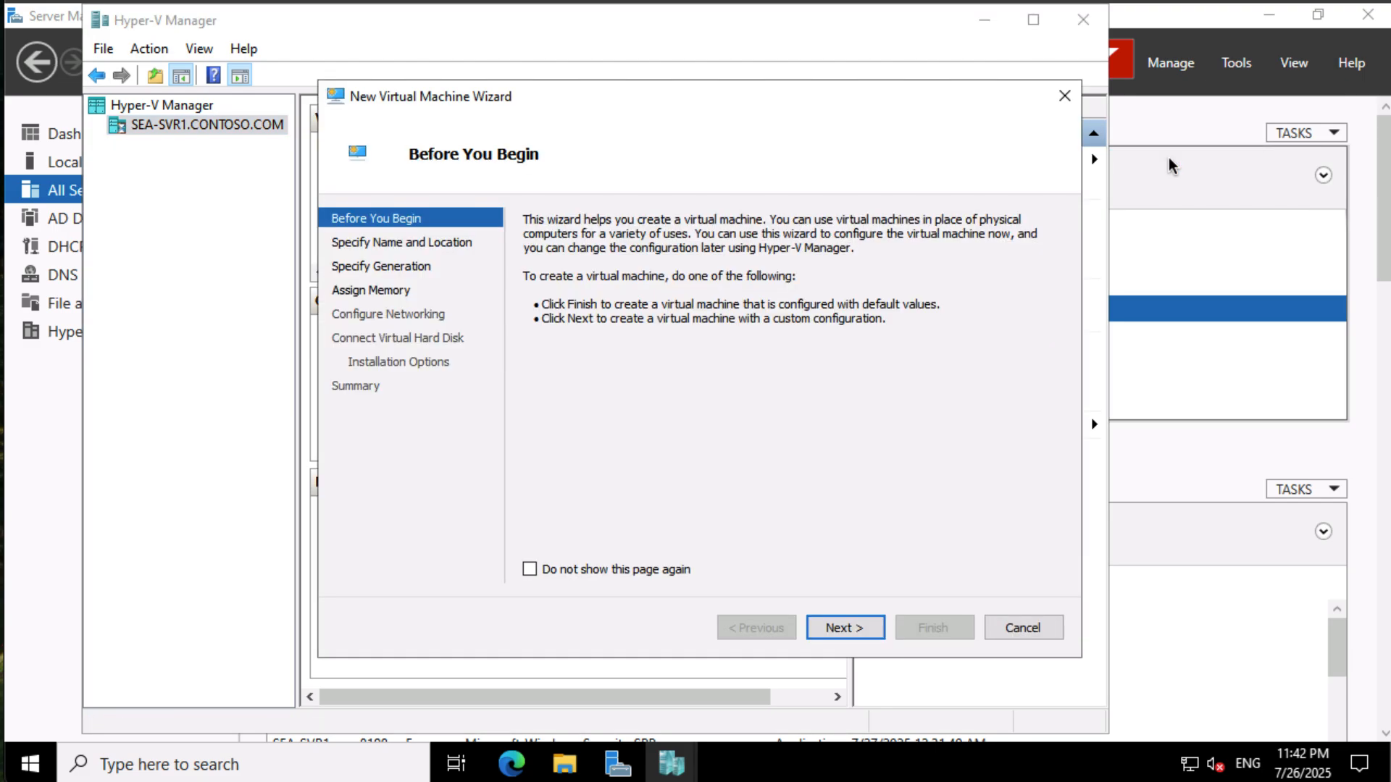
left_click(676, 572)
left_click(858, 628)
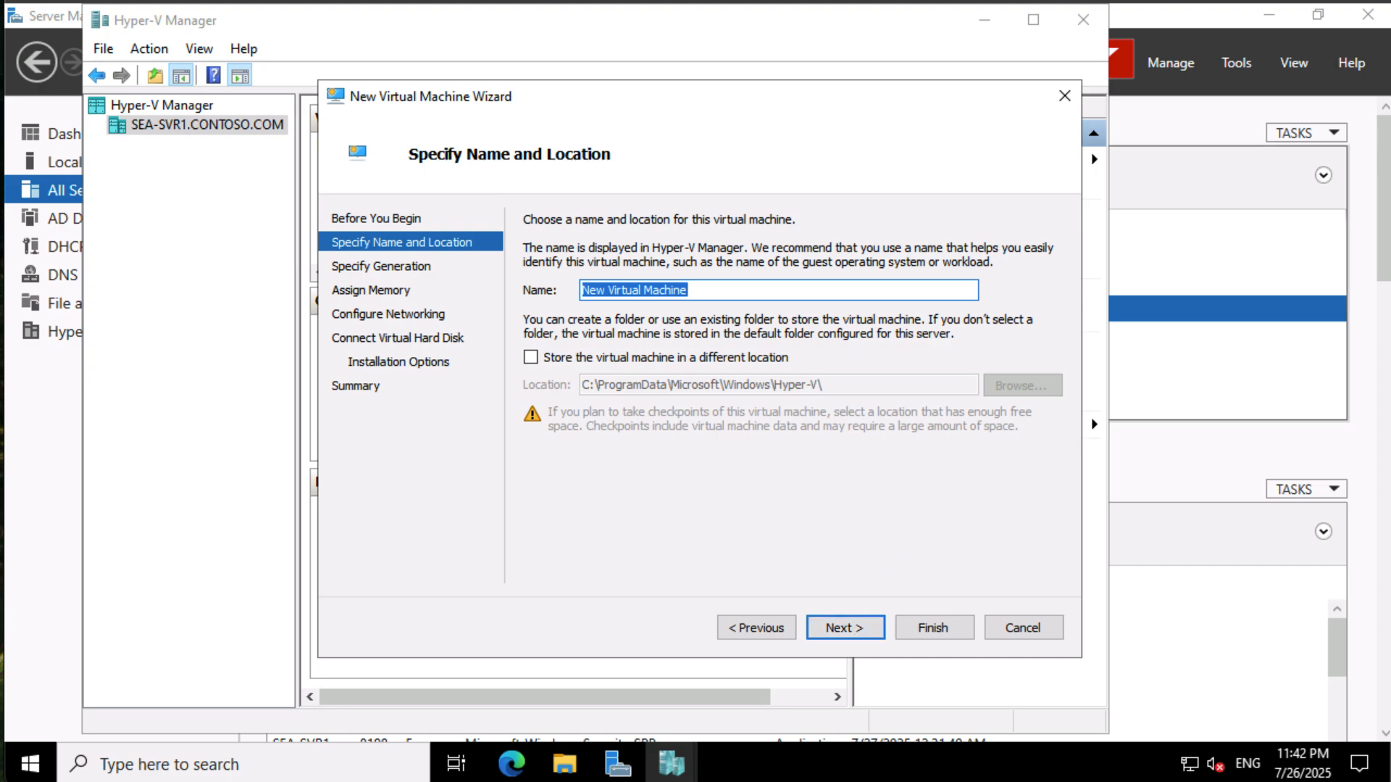
type("SEA-VM1")
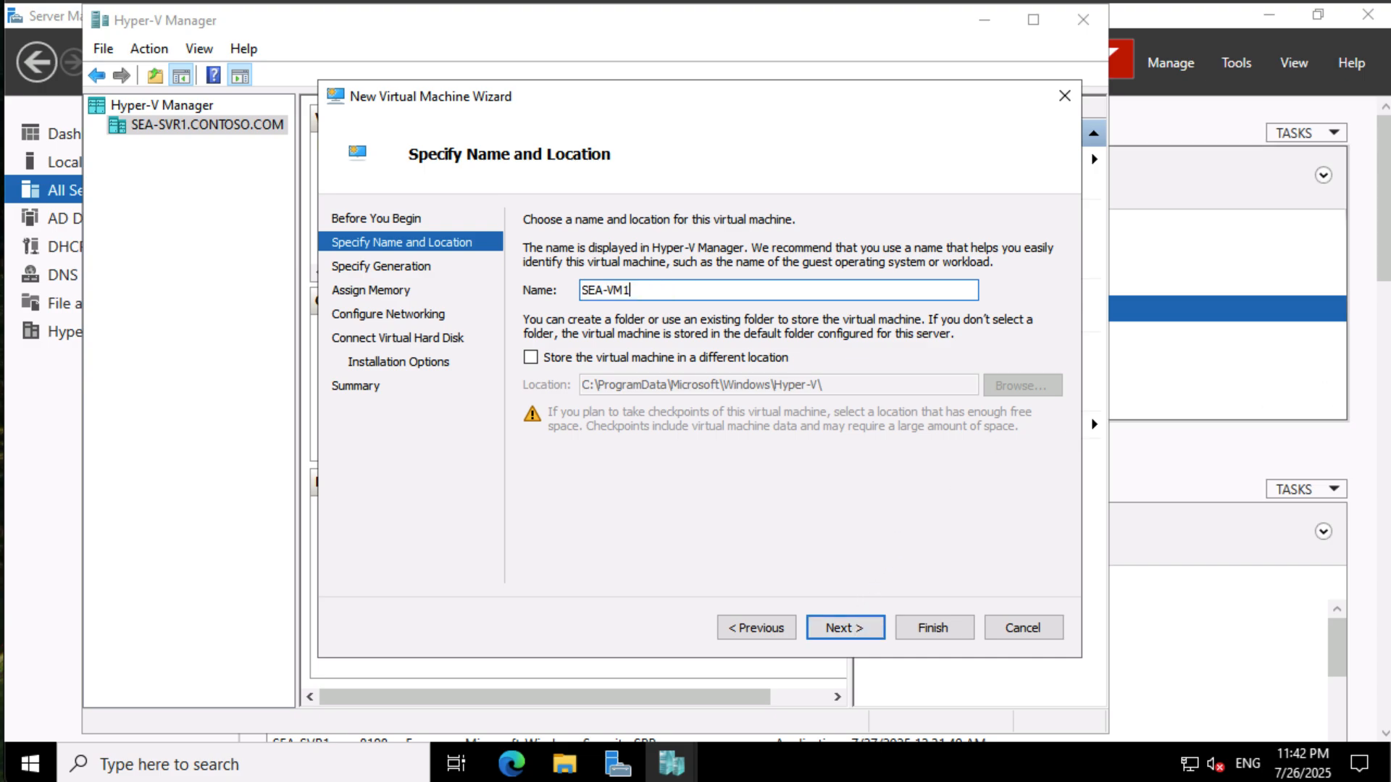
- Choose to store the virtual machine in a different location, set it to C:\base, and continue
left_click(684, 363)
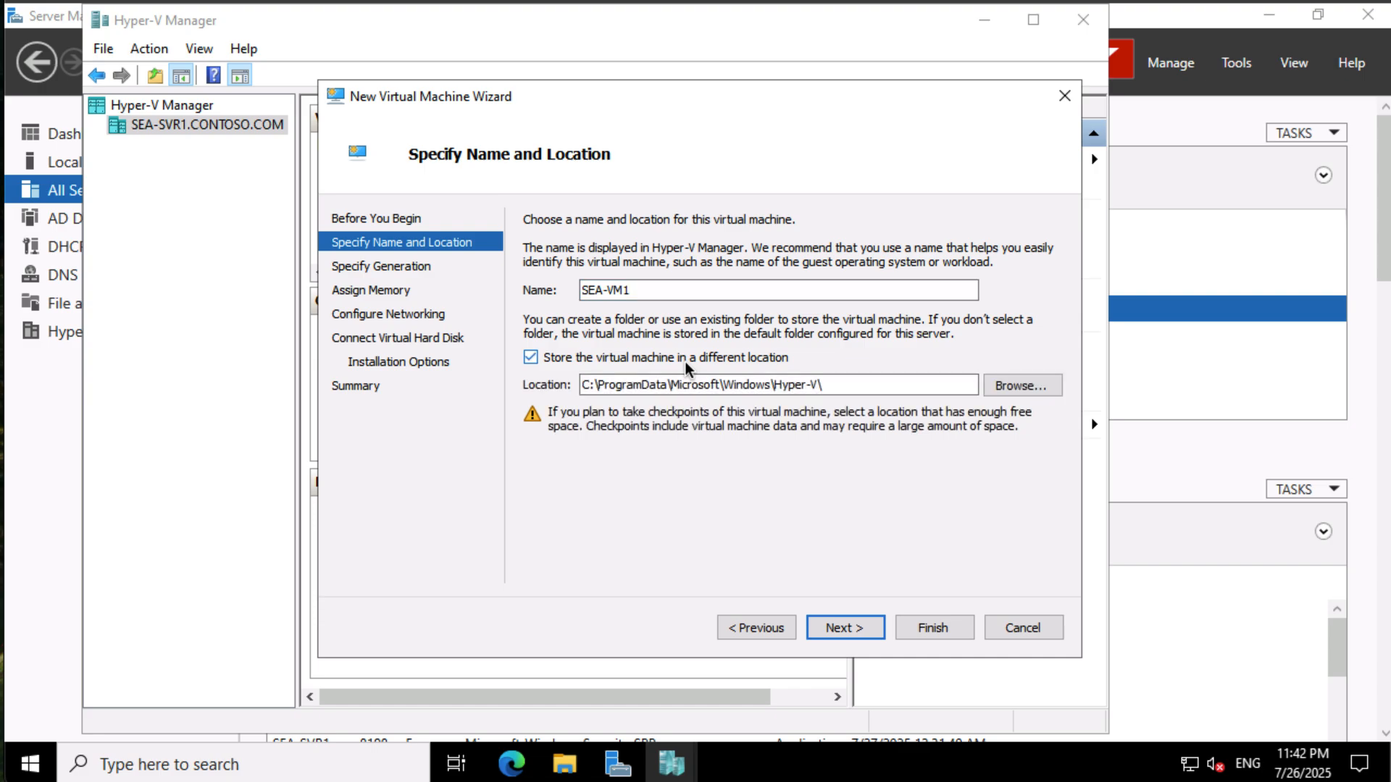
left_click(1005, 385)
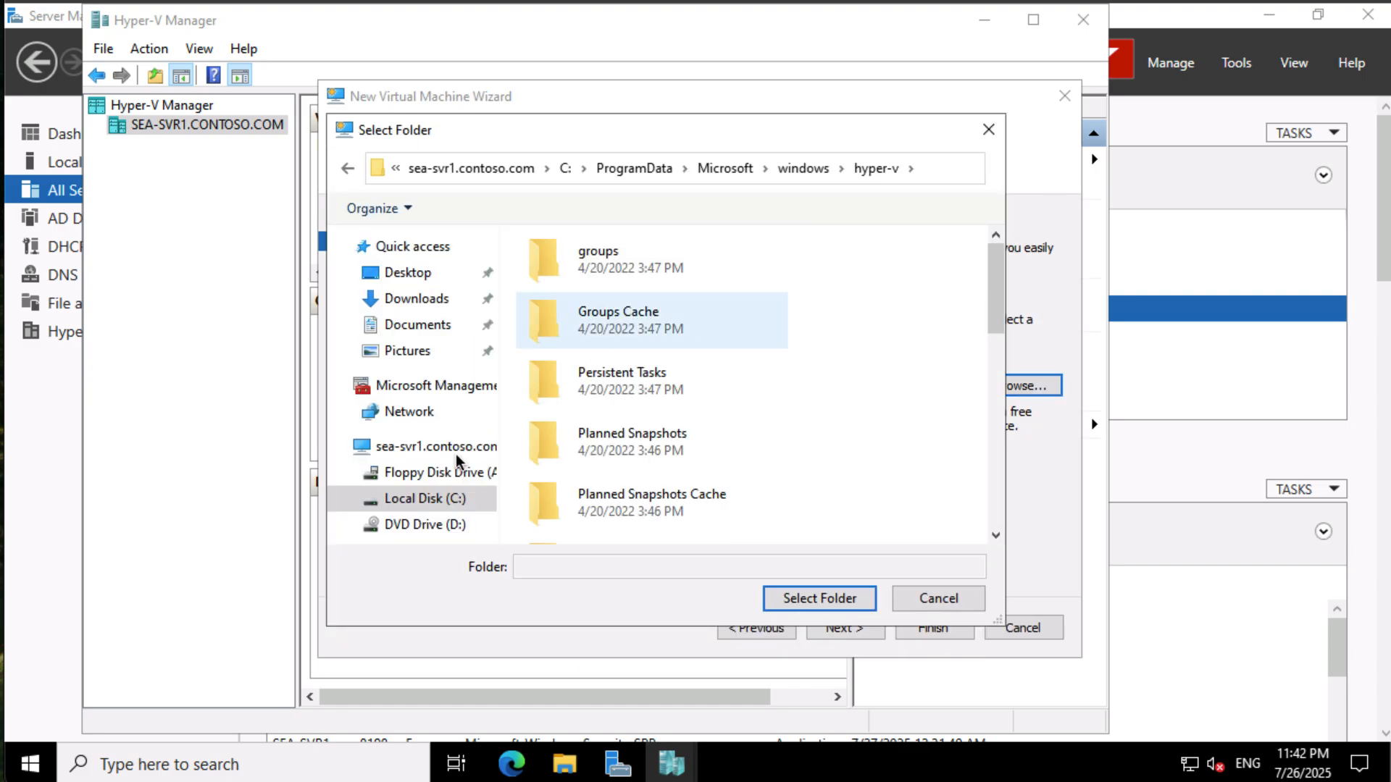
left_click(419, 477)
left_click(419, 507)
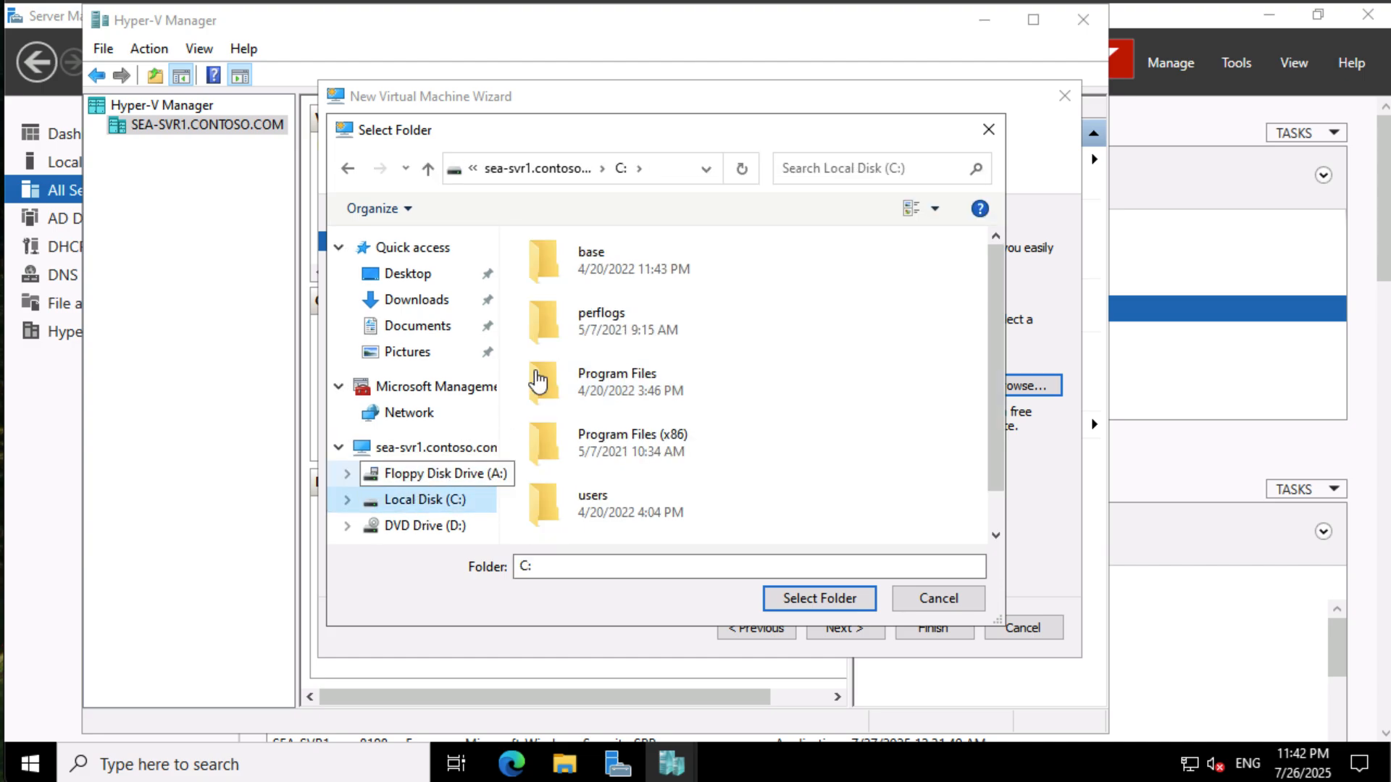
left_click(611, 270)
left_click(855, 598)
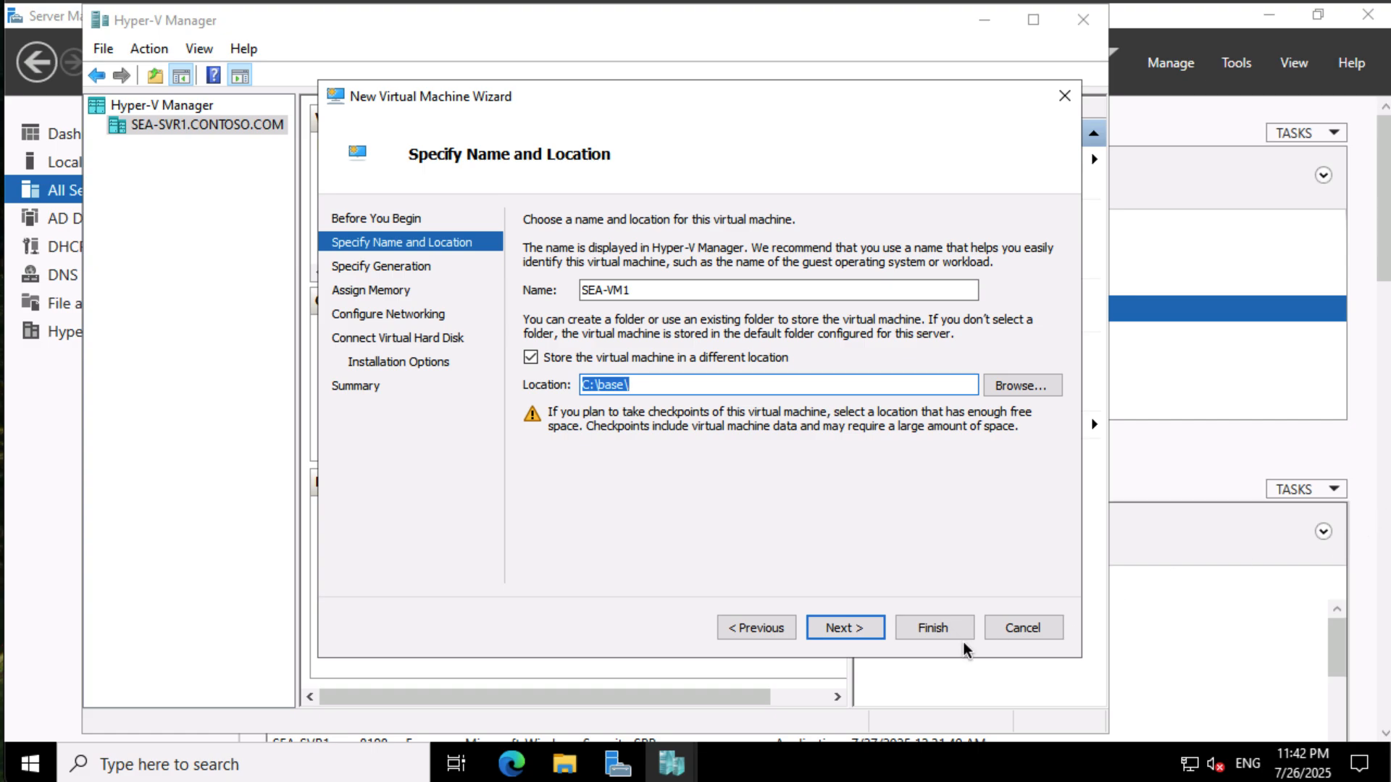
left_click(853, 626)
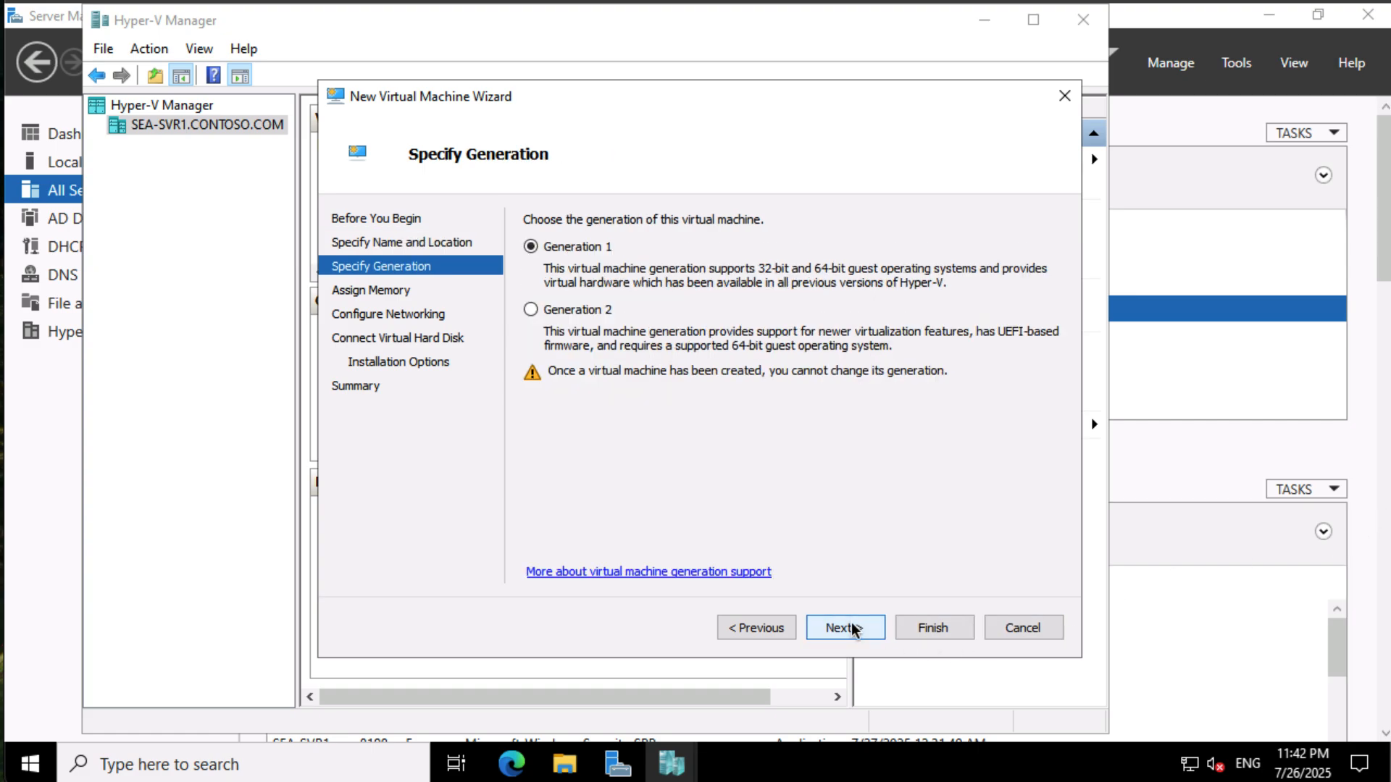
- Keep Generation 1 and set the startup memory to 4096 MB
left_click(853, 627)
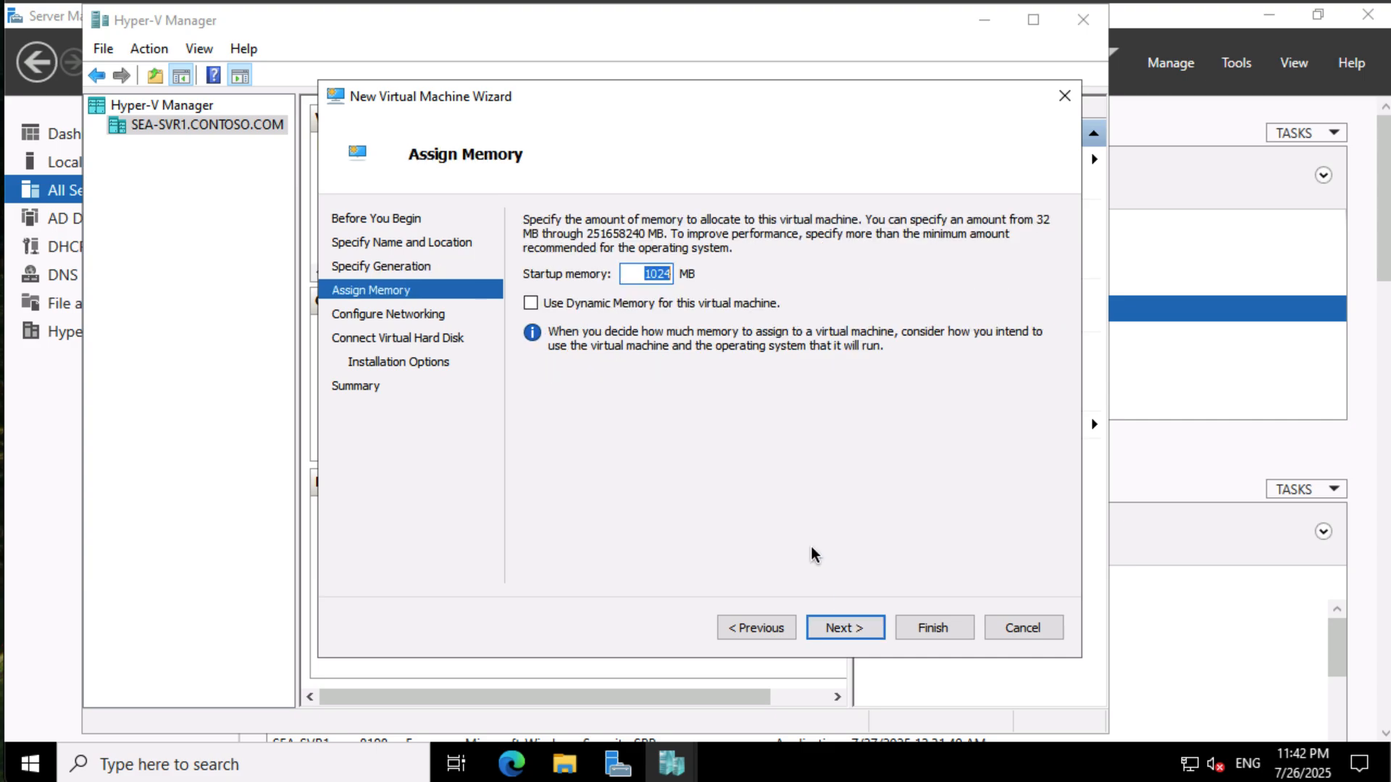
type("4096")
left_click(837, 633)
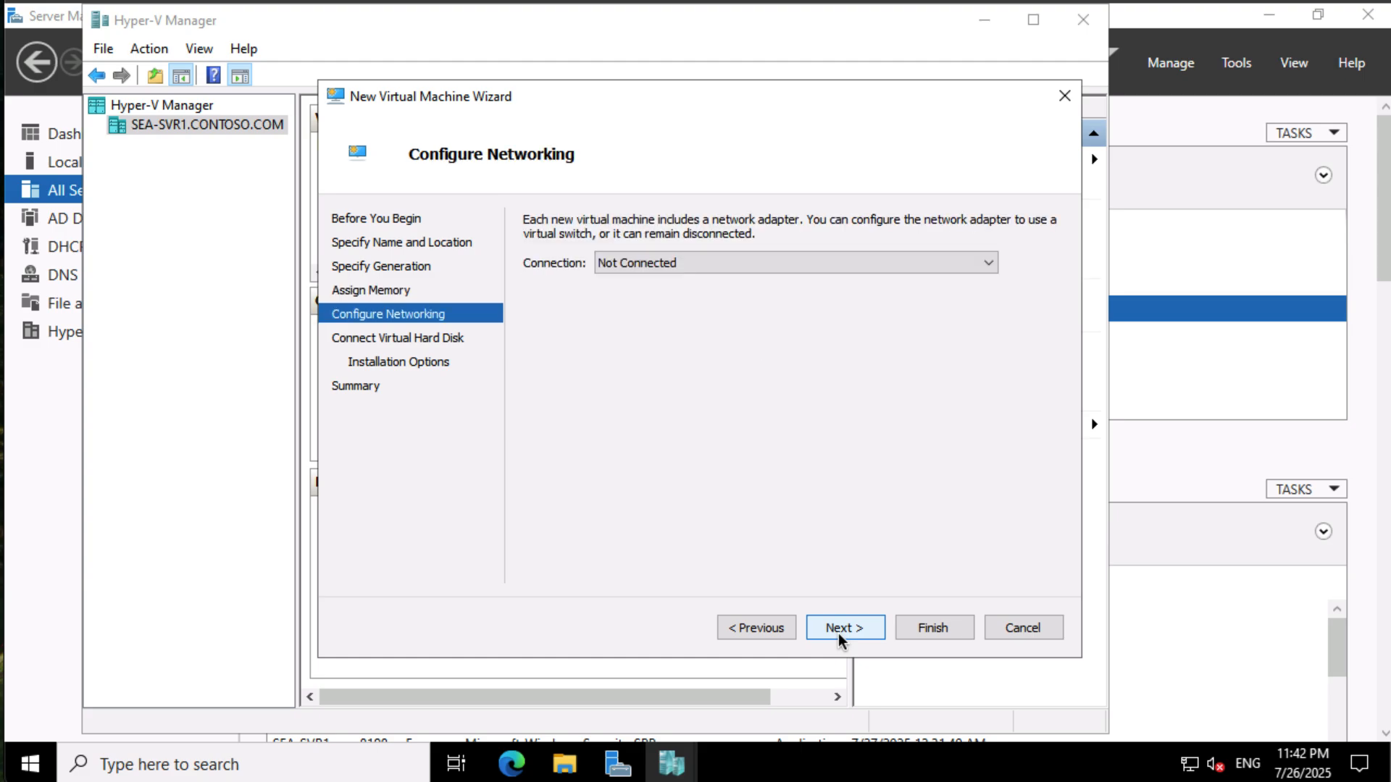
- Connect the virtual machine's network adapter to Contoso Private Switch
left_click(772, 256)
left_click(758, 295)
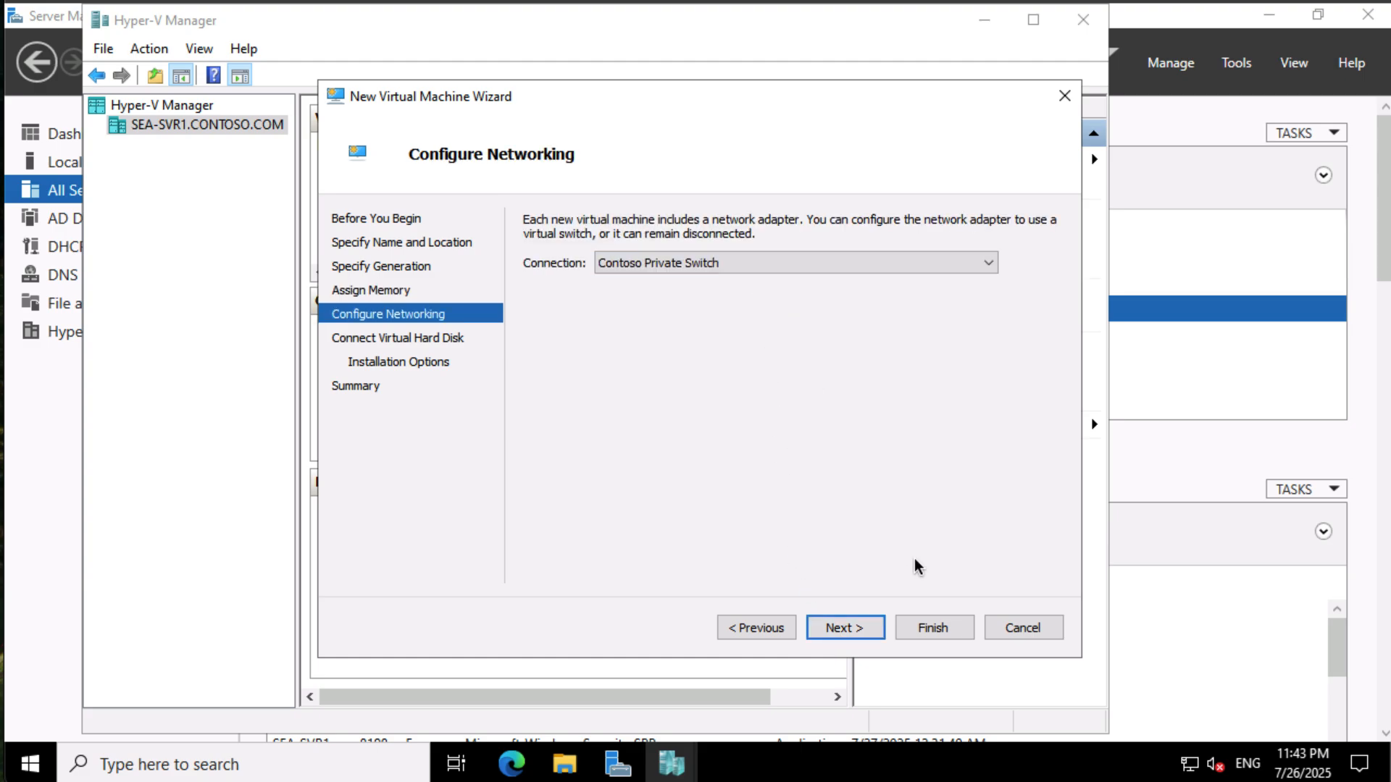
left_click(875, 629)
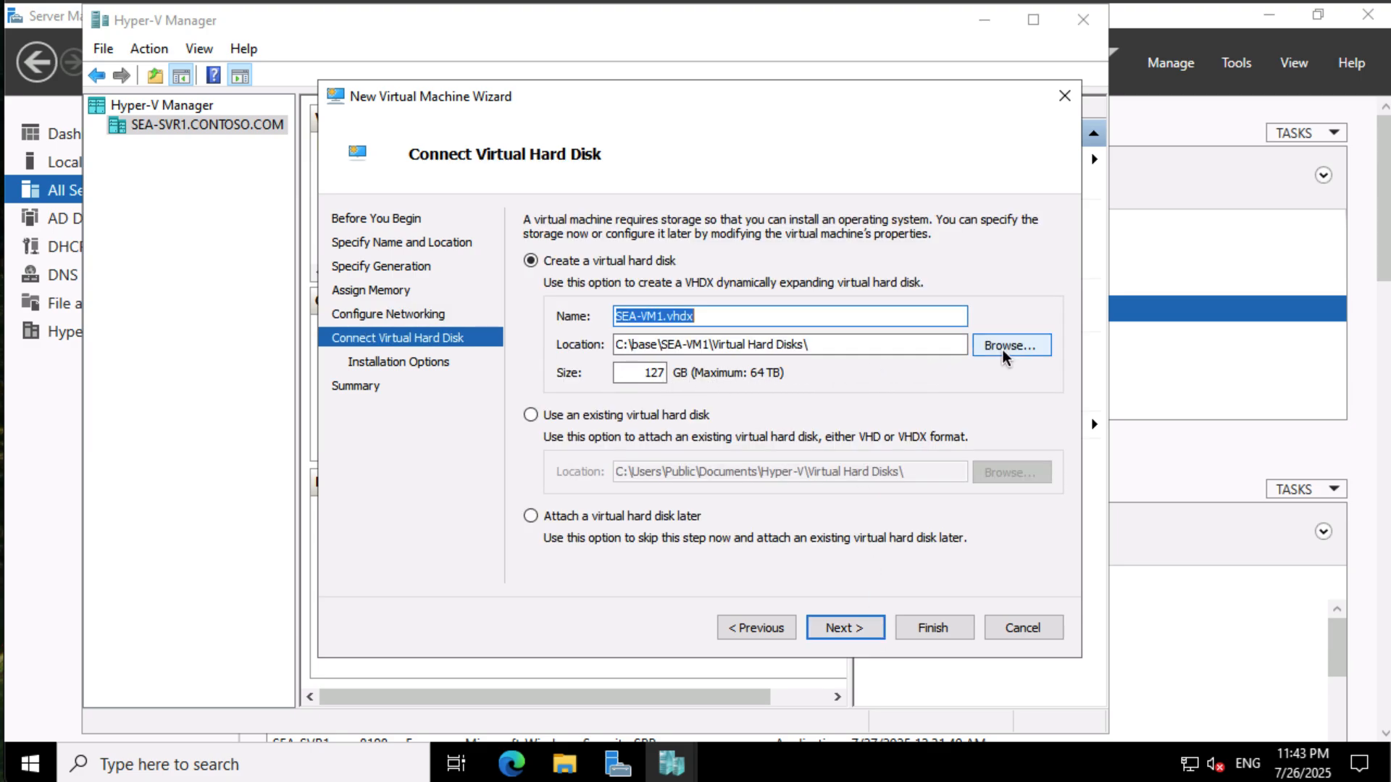
- Attach the existing disk C:\base\sea-vm1.vhd and finish creating the virtual machine
left_click(686, 413)
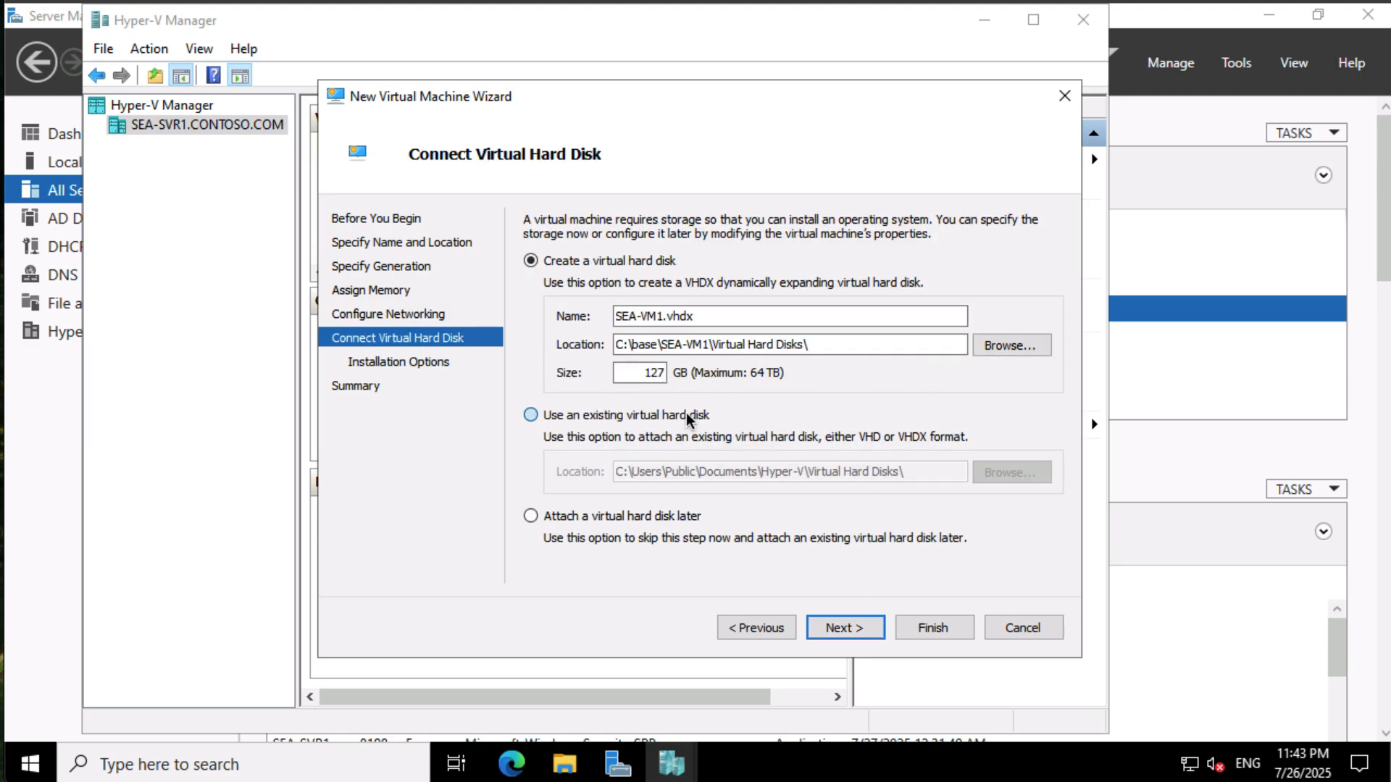
left_click(1023, 472)
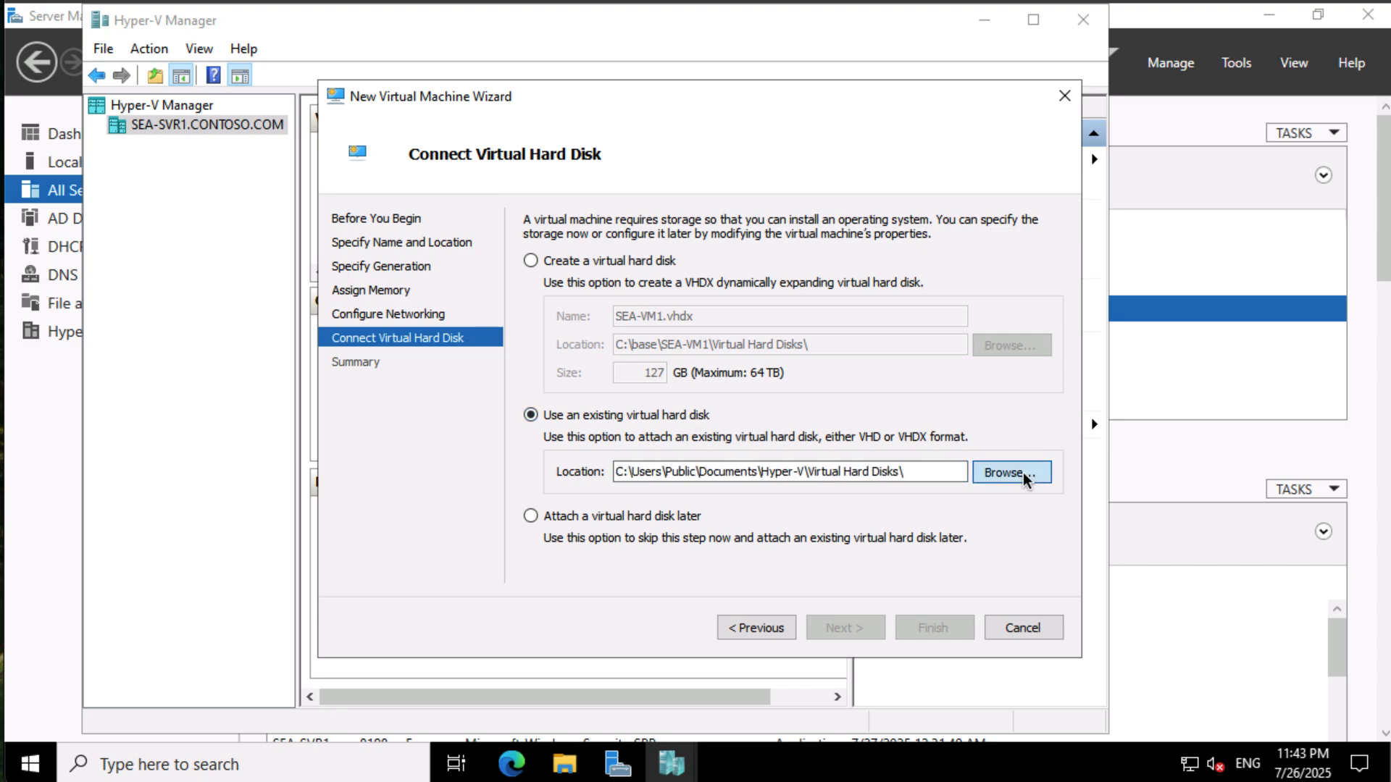
left_click(406, 498)
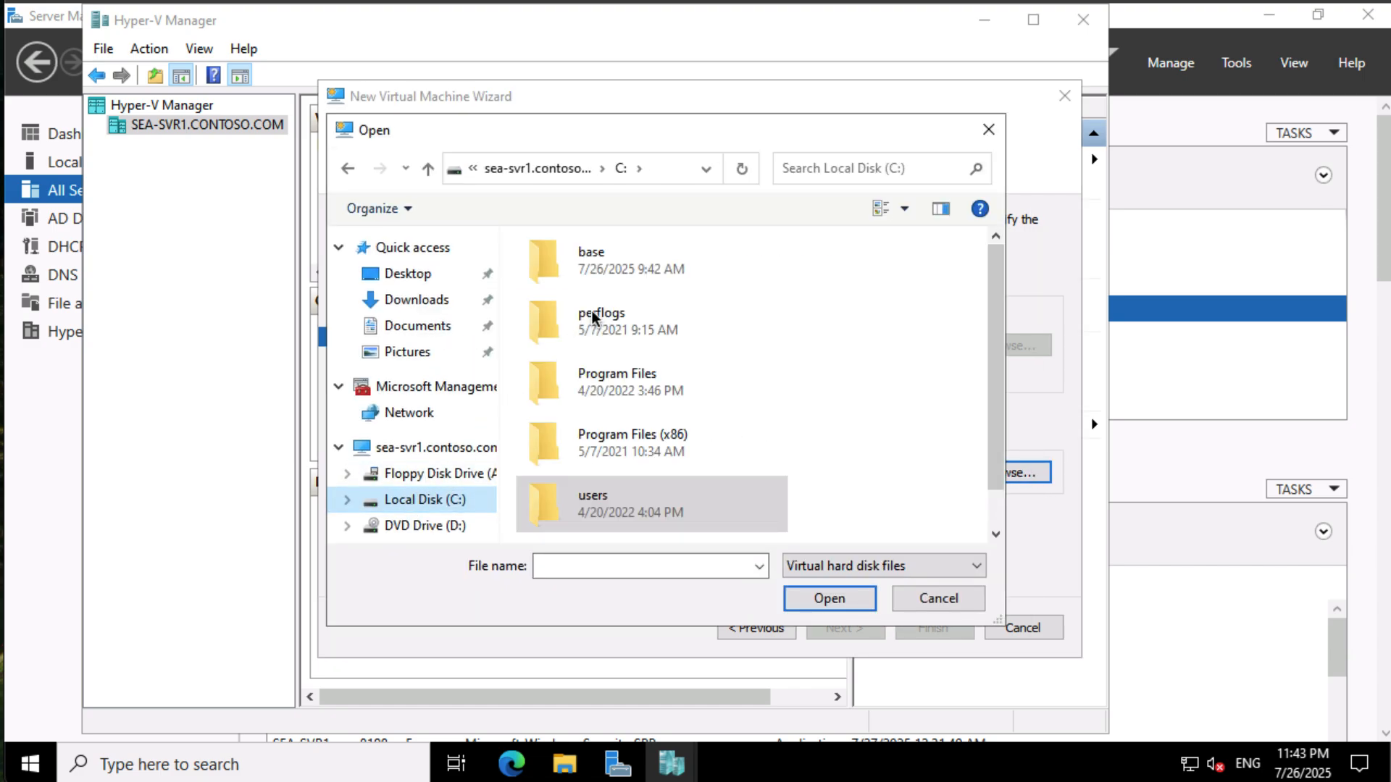
double_click(593, 258)
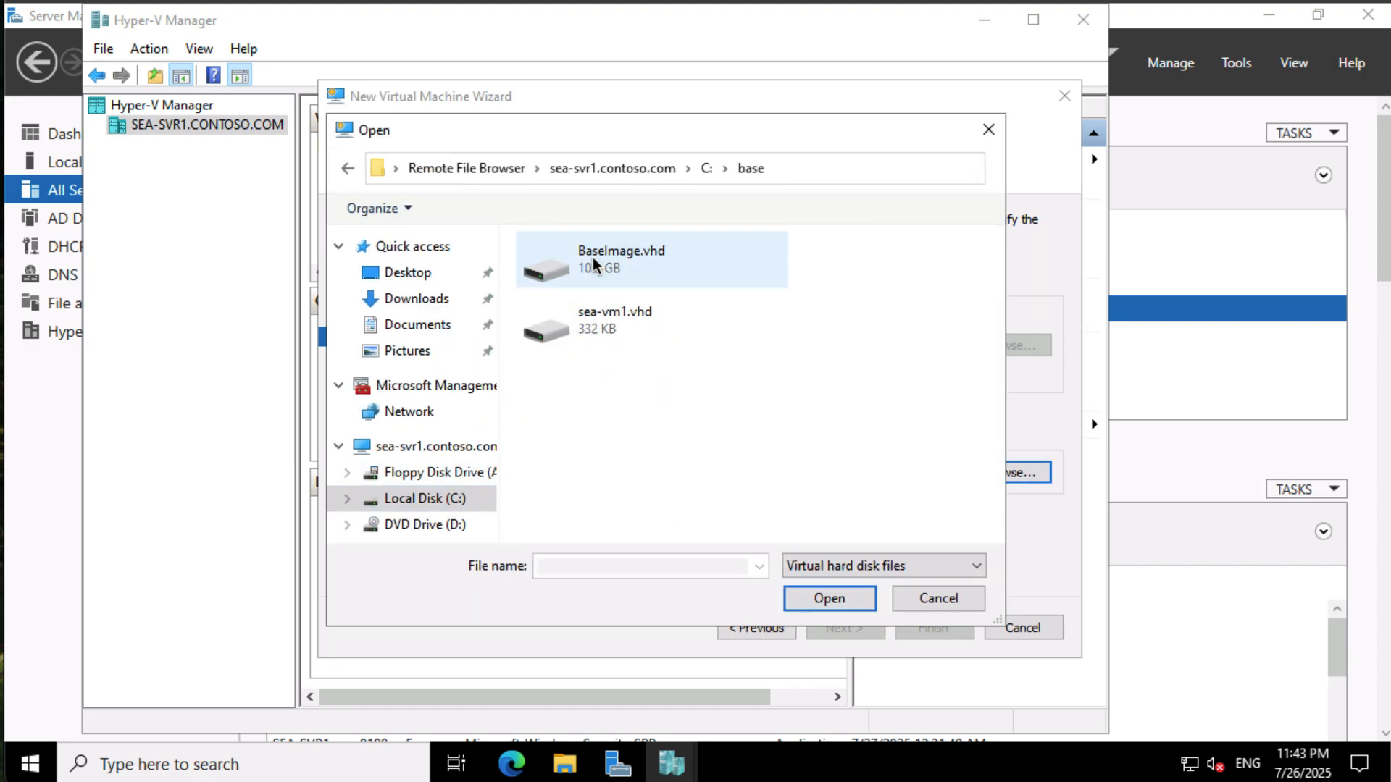
left_click(600, 318)
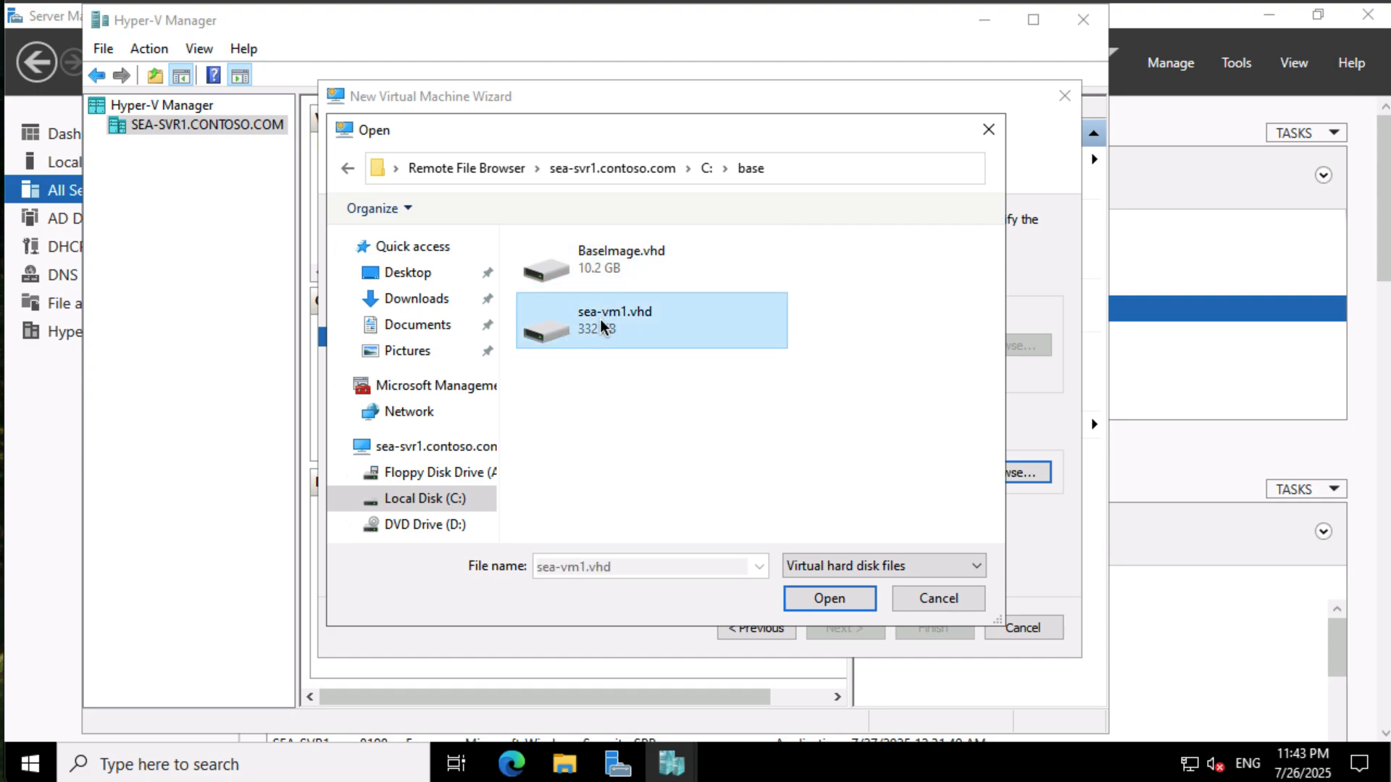
left_click(849, 598)
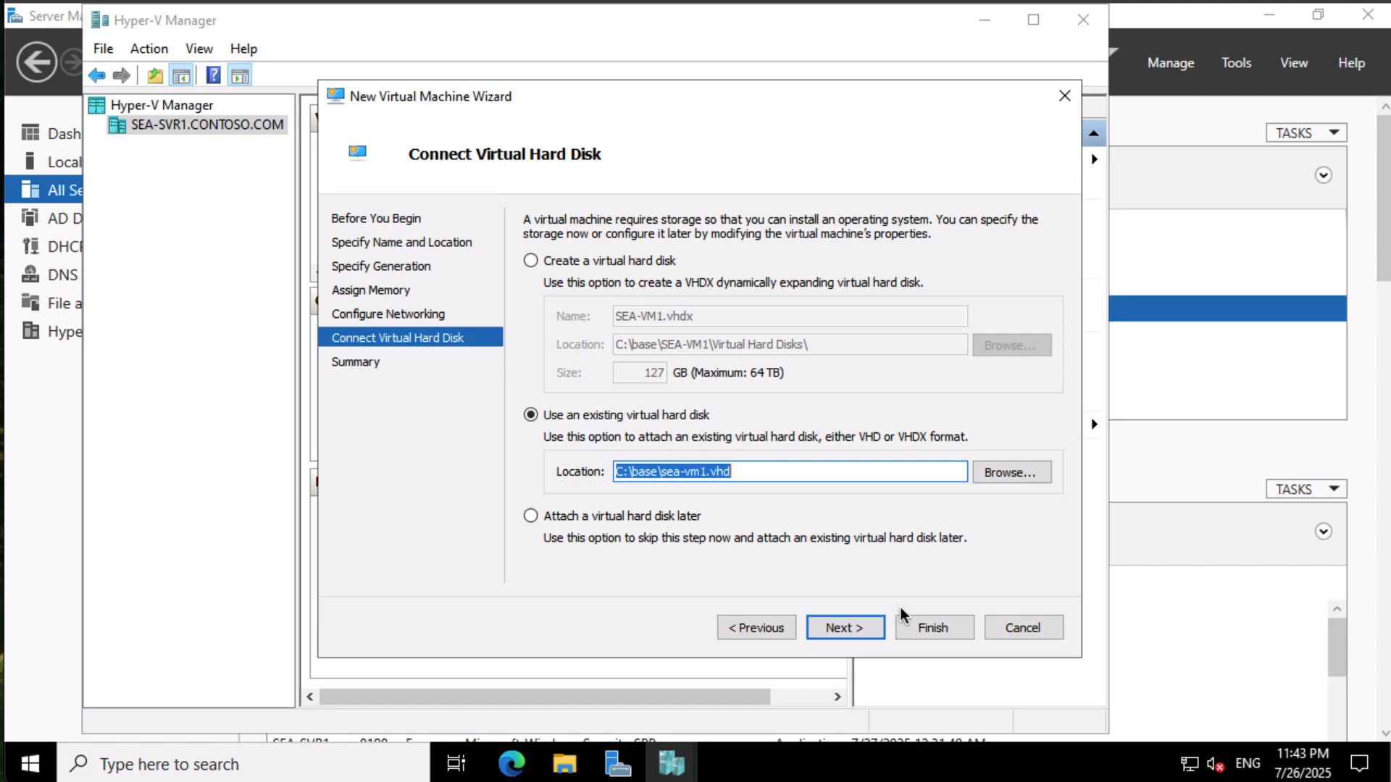
left_click(862, 616)
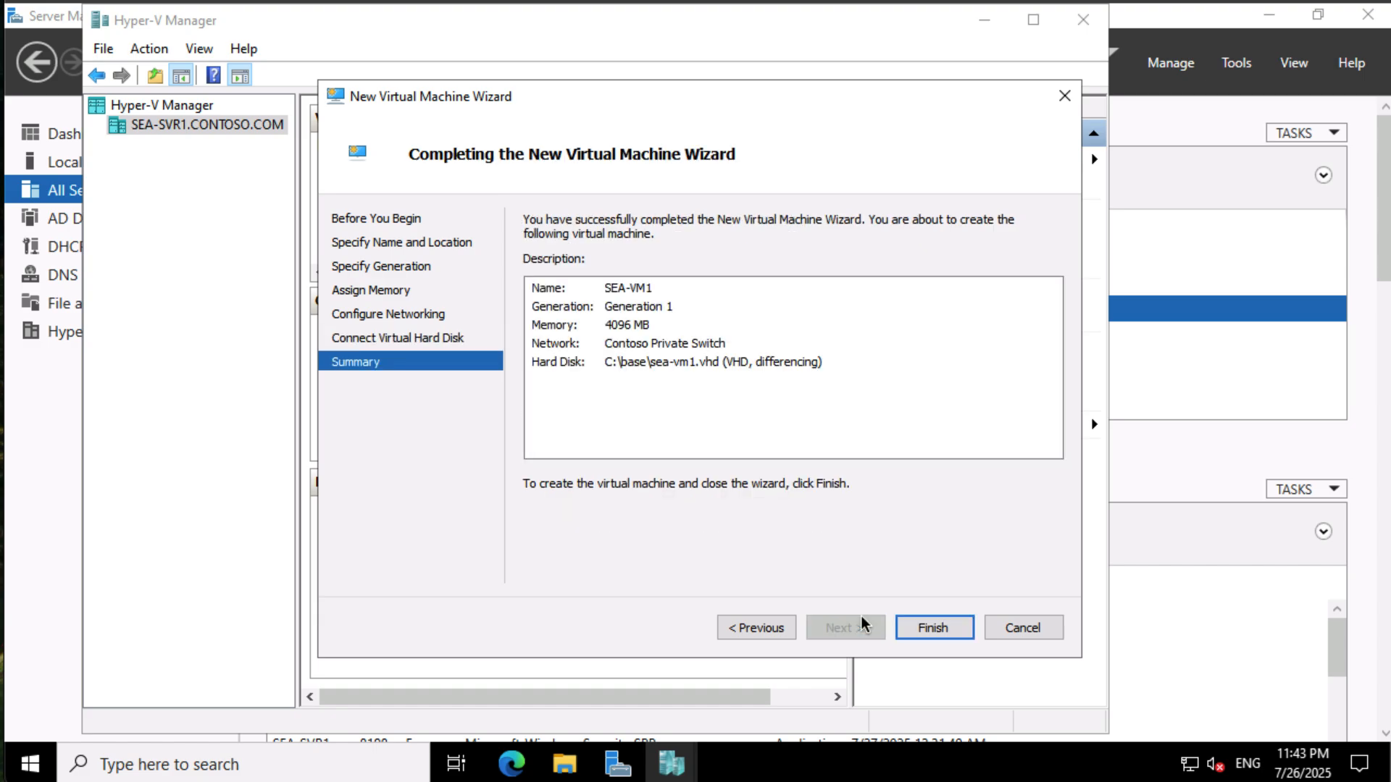
left_click(928, 624)
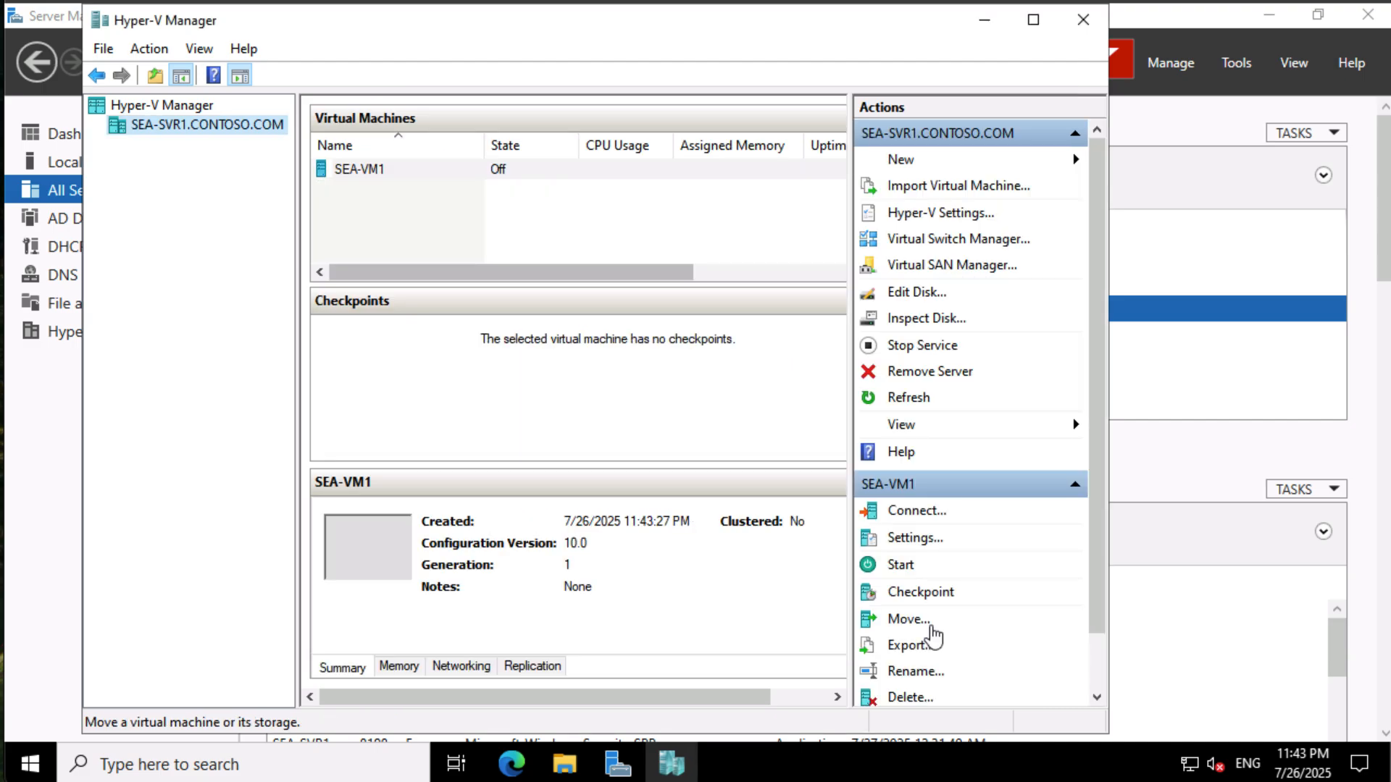
- In SEA-VM1's settings, enable Dynamic Memory with a maximum RAM of 4096 MB and save
left_click(922, 540)
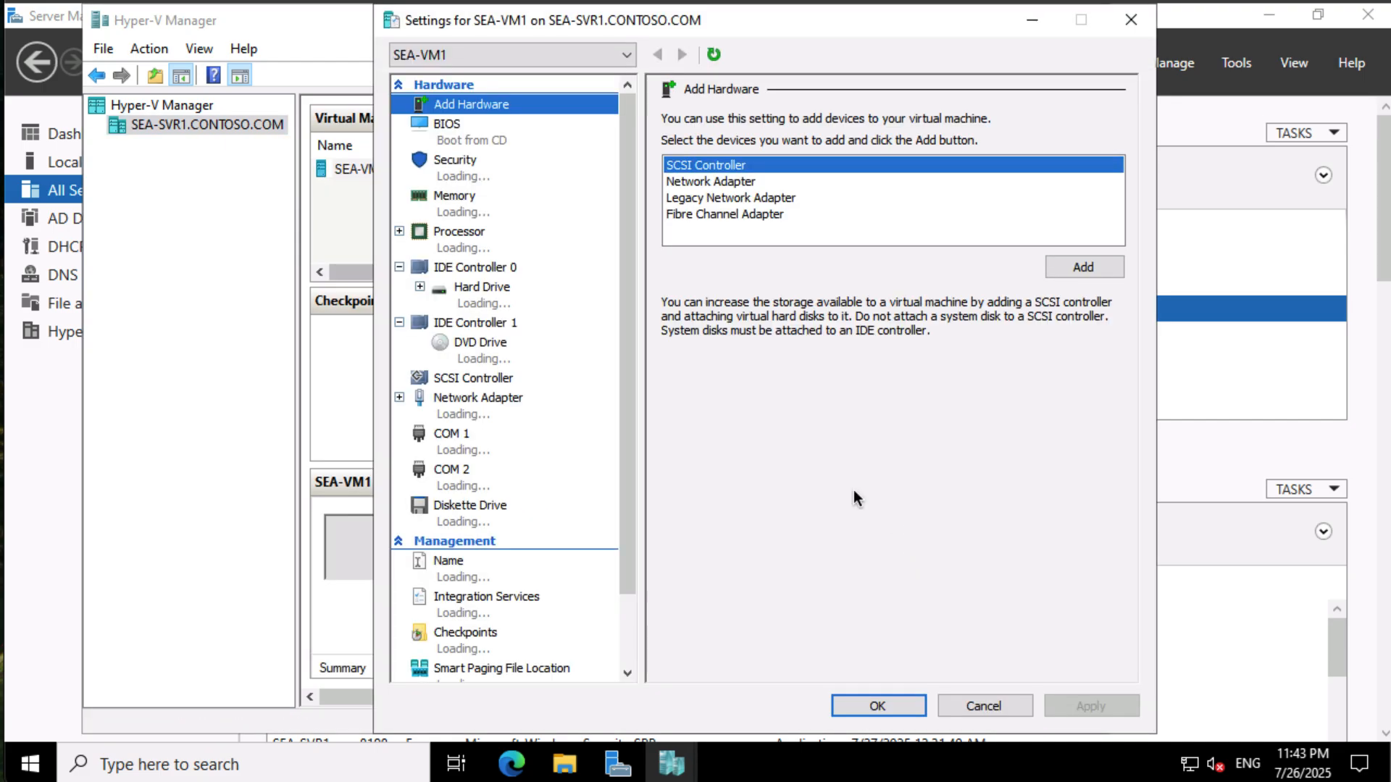
left_click(484, 211)
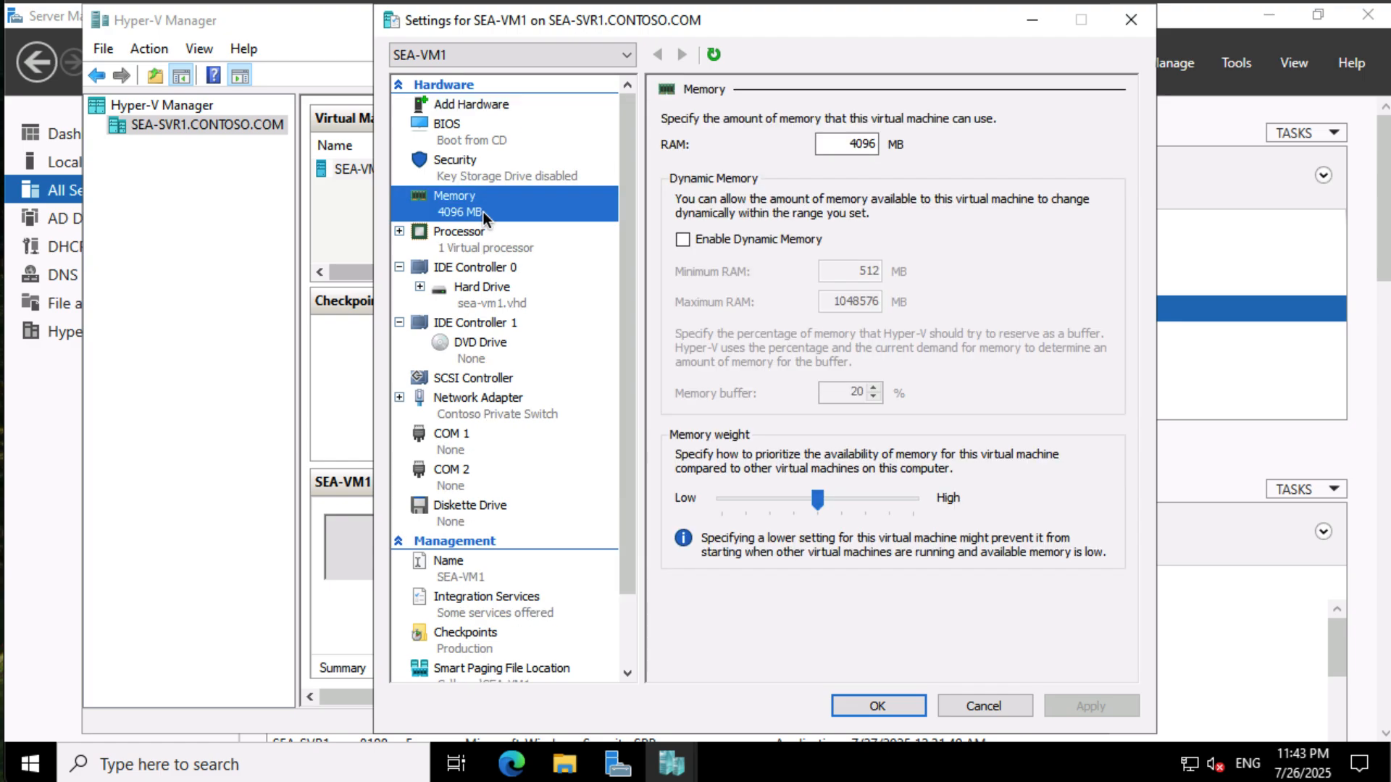
left_click(686, 238)
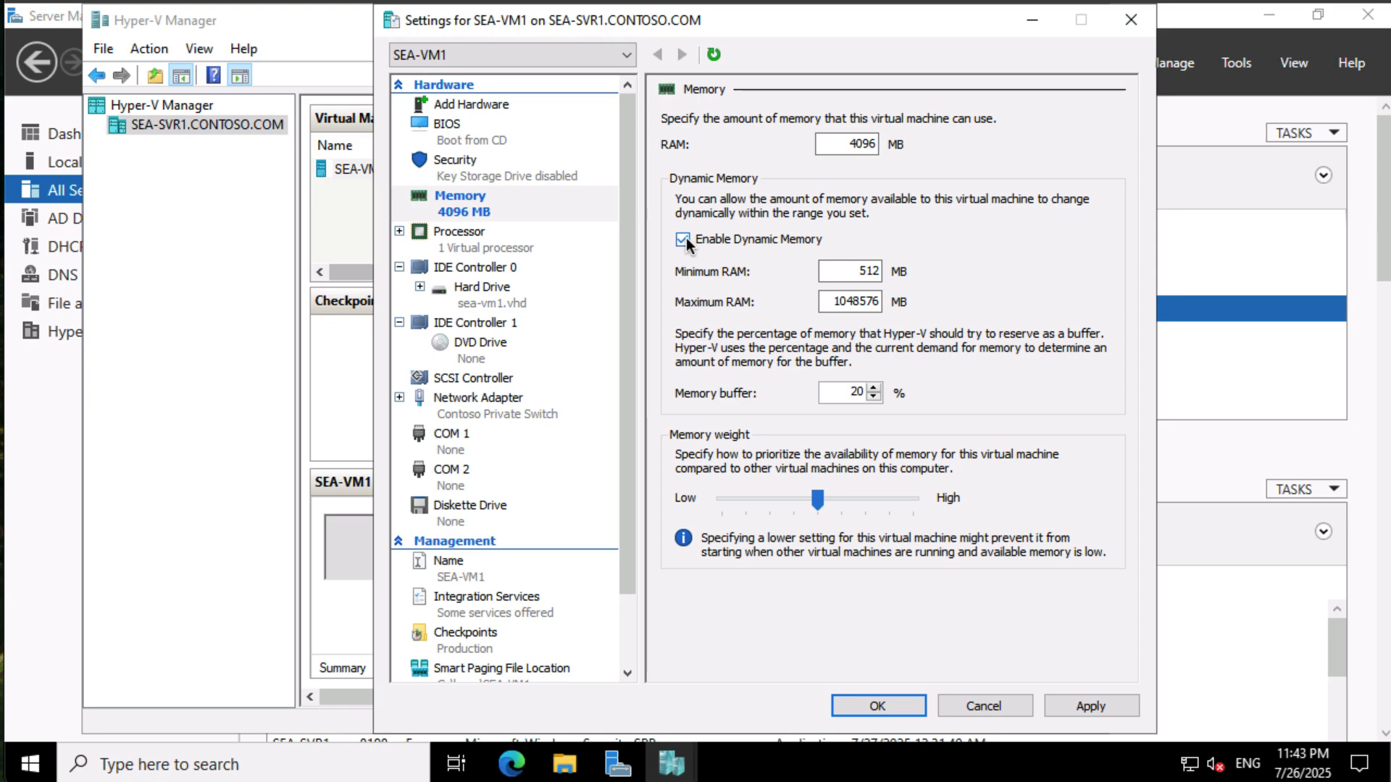
left_click(845, 302)
double_click(855, 301)
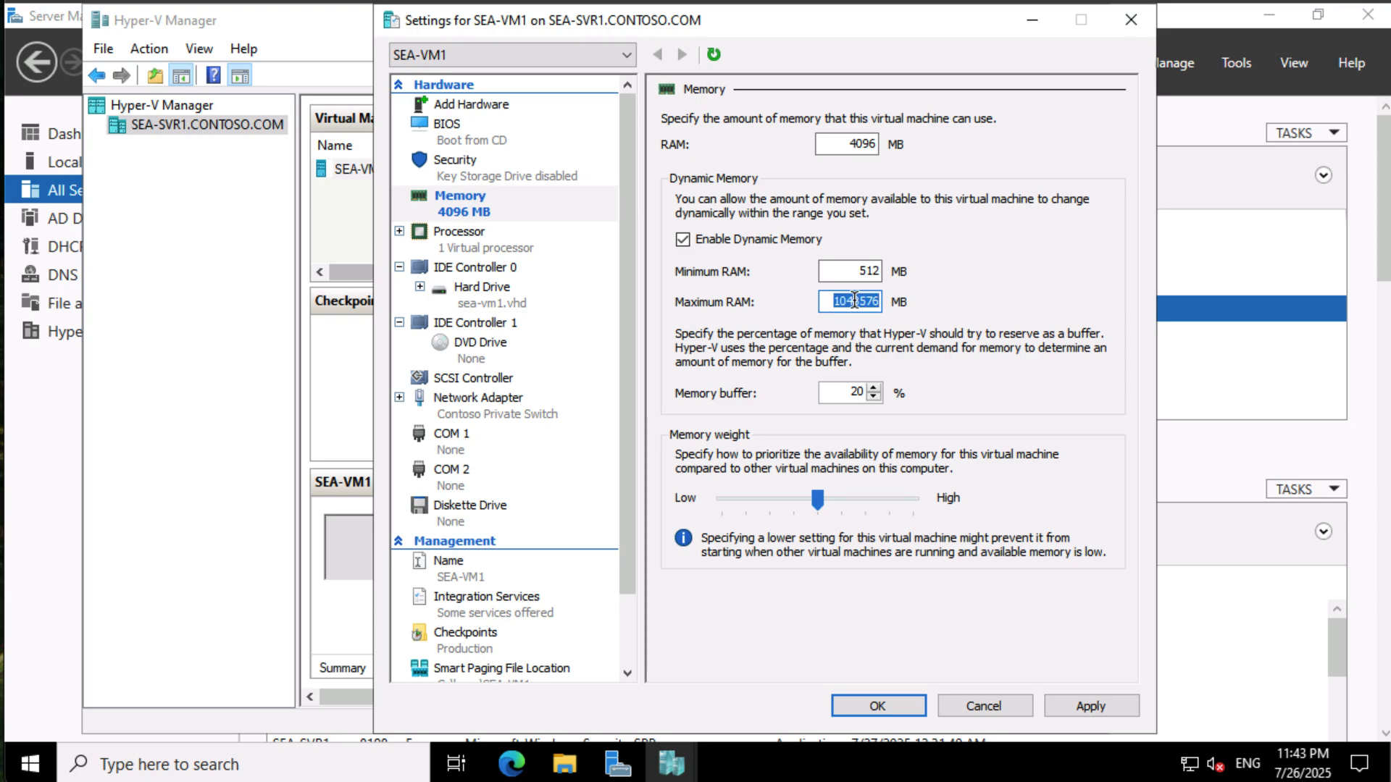
type("4096")
left_click(879, 701)
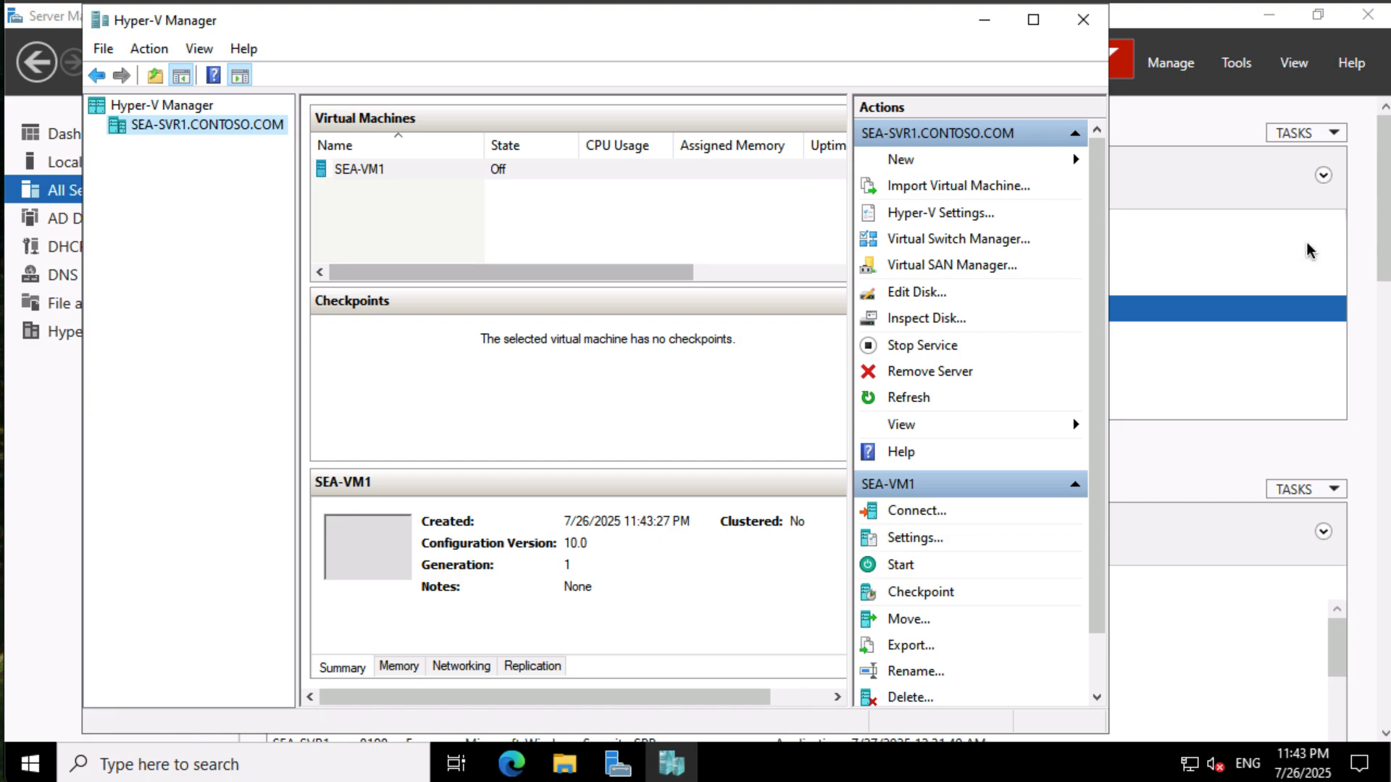
- Close Hyper-V Manager and open Windows PowerShell as administrator
left_click(1084, 24)
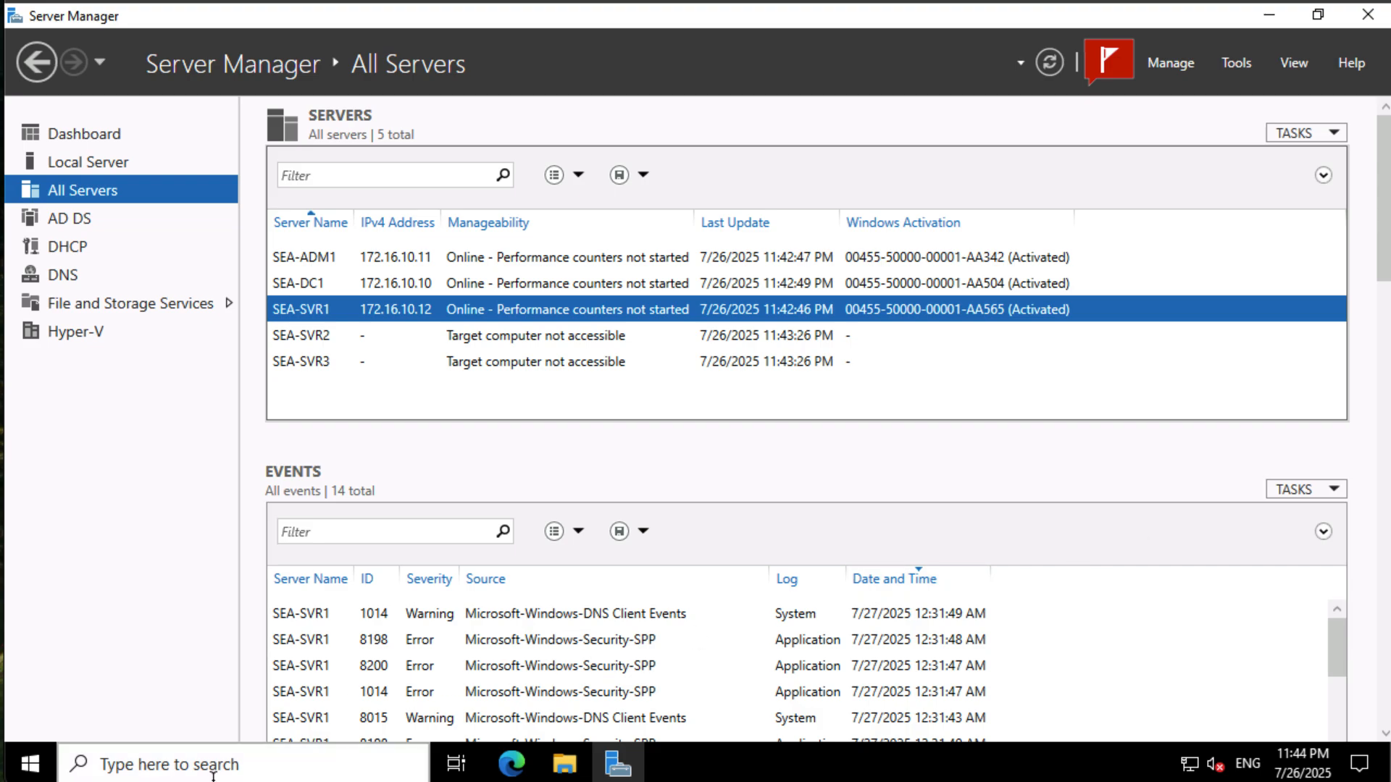
right_click(38, 765)
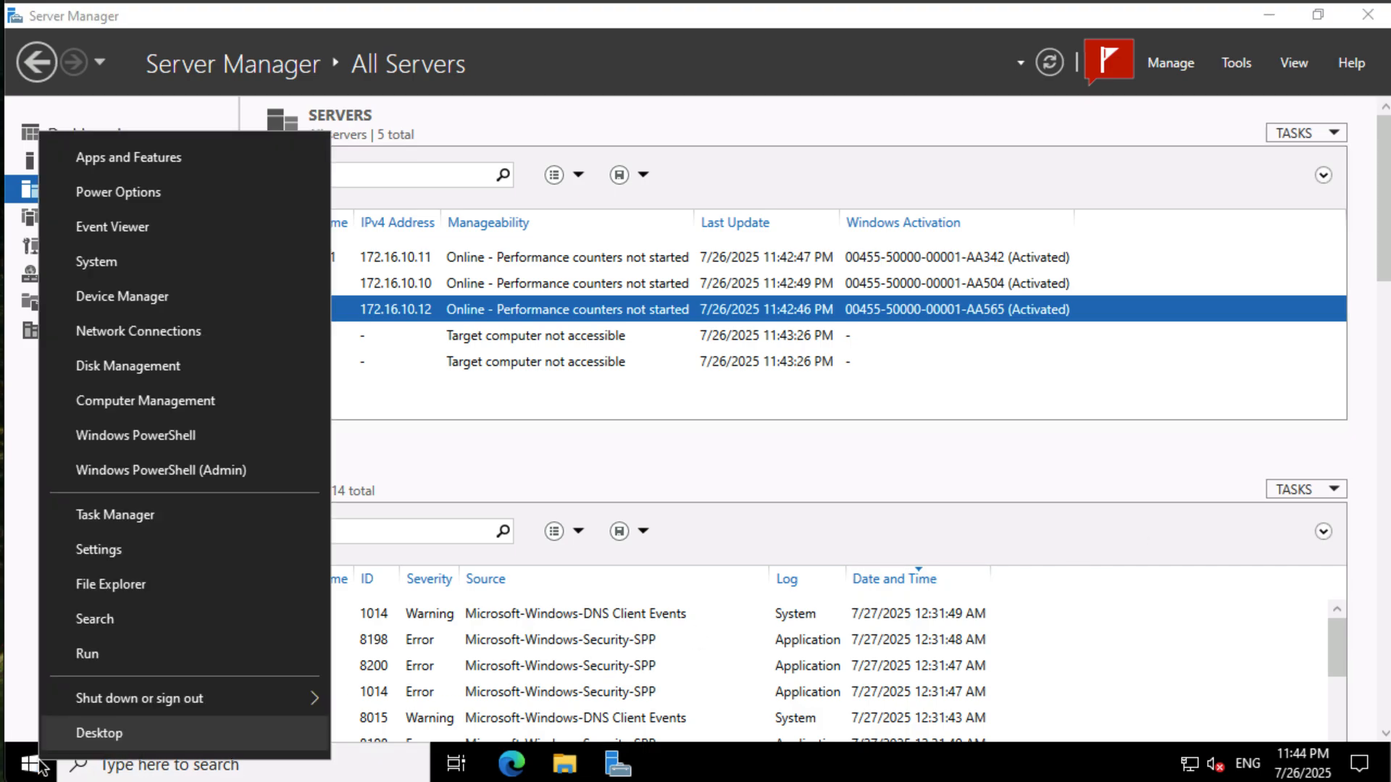
left_click(125, 472)
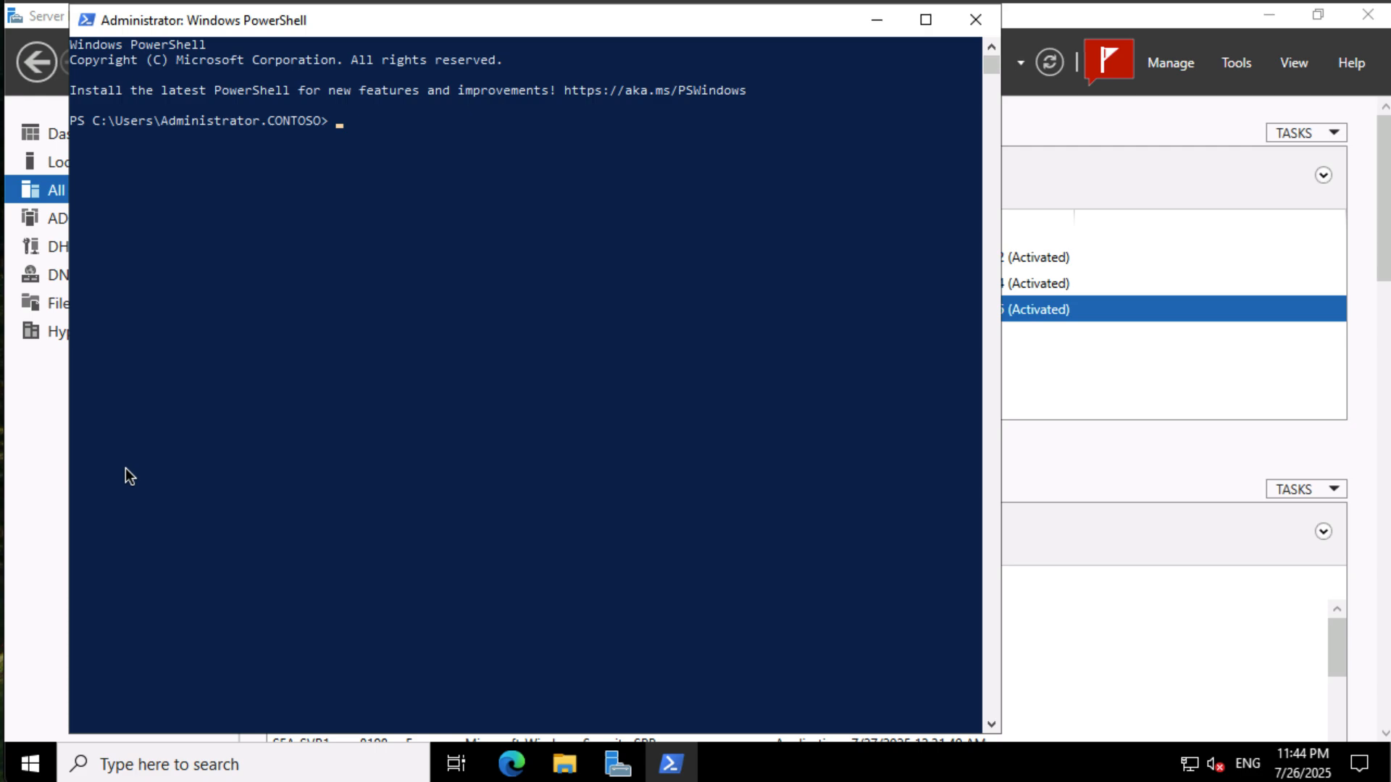
type("Start-Bit")
key("Tab")
type("-Source http://aka.ms/WACdownload -Destination WindowsAdminCenter.exe")
key("Return")
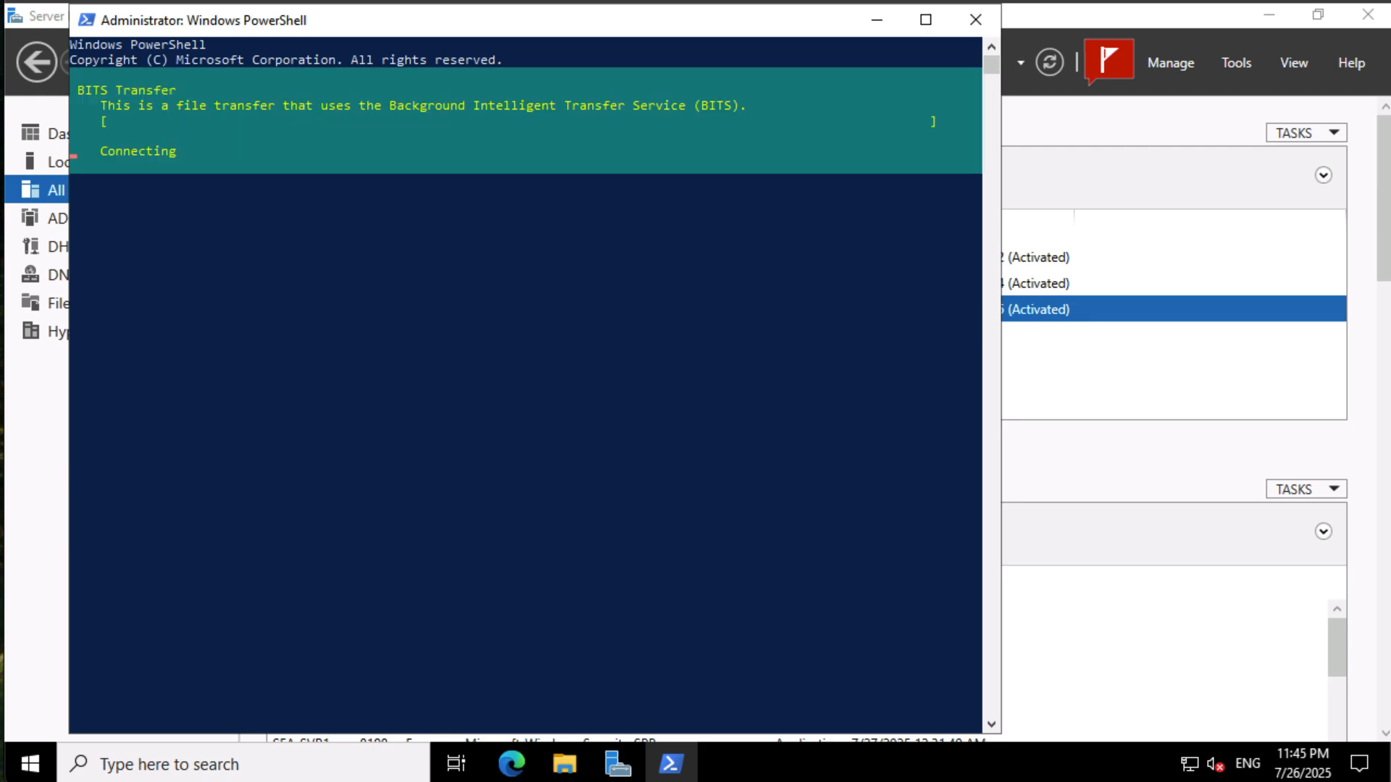
type("Start-Process -FilePath .\\WindowsAdminCenter.exe -ArgumentList \"/VERYSILENT\" -Wait")
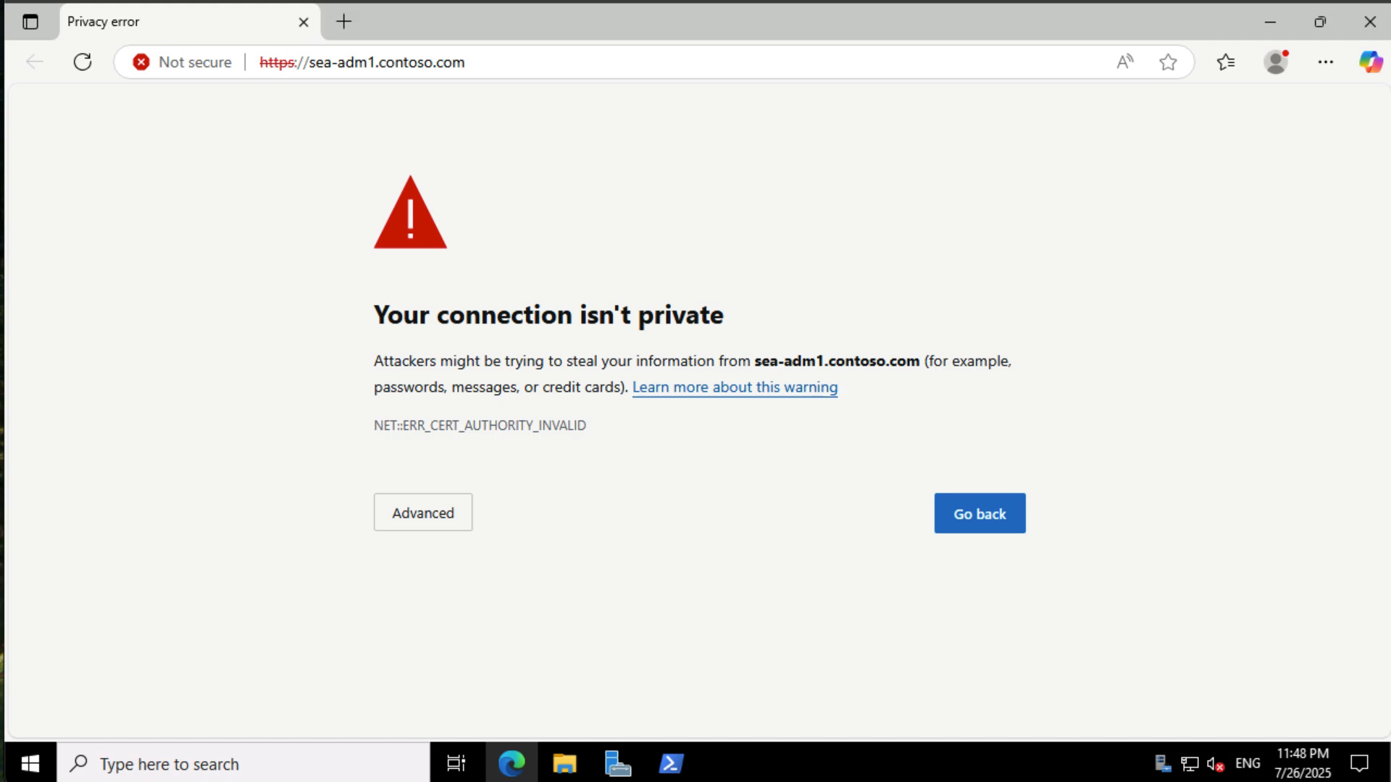
- Proceed past the certificate warning to sea-adm1.contoso.com and sign in with the domain administrator account and pasted password
left_click(427, 515)
left_click(525, 683)
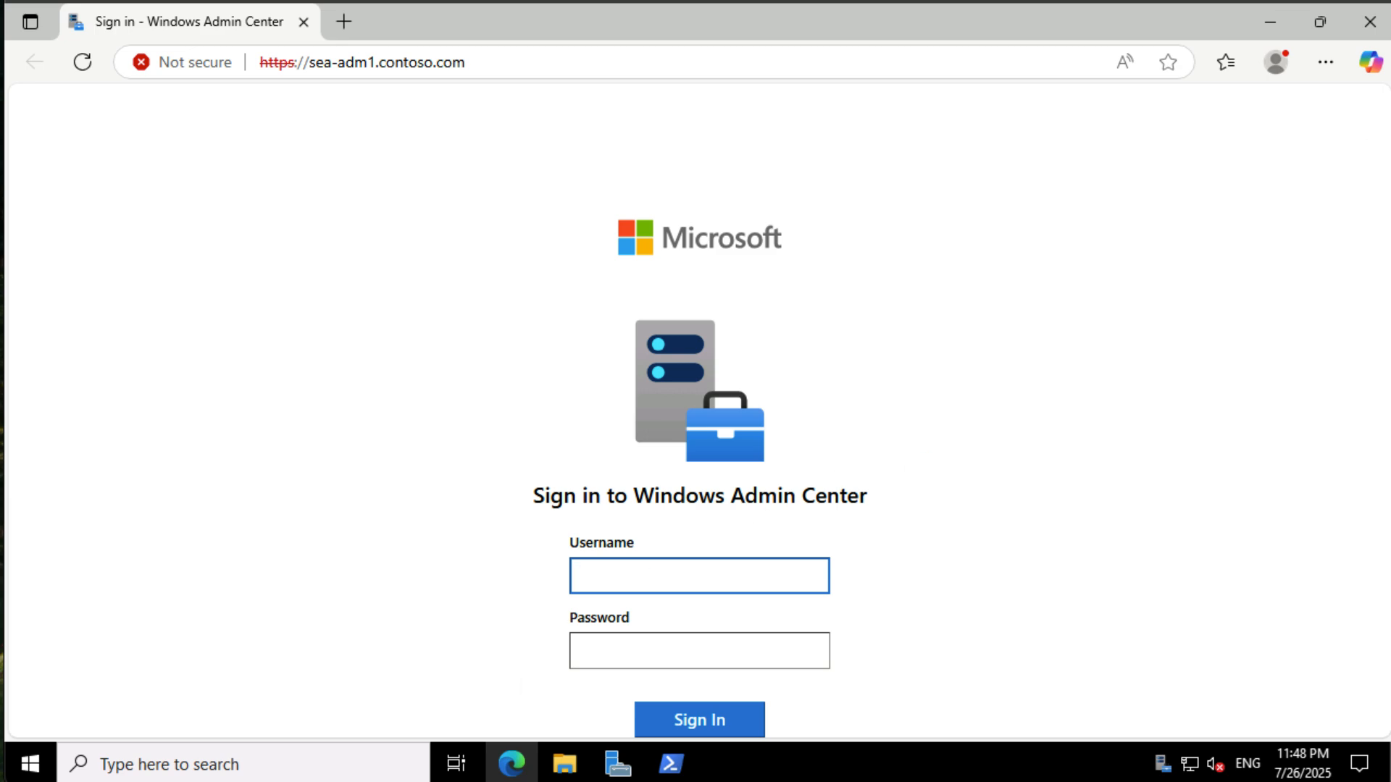
type("Contoso\\Administrator")
left_click(774, 646)
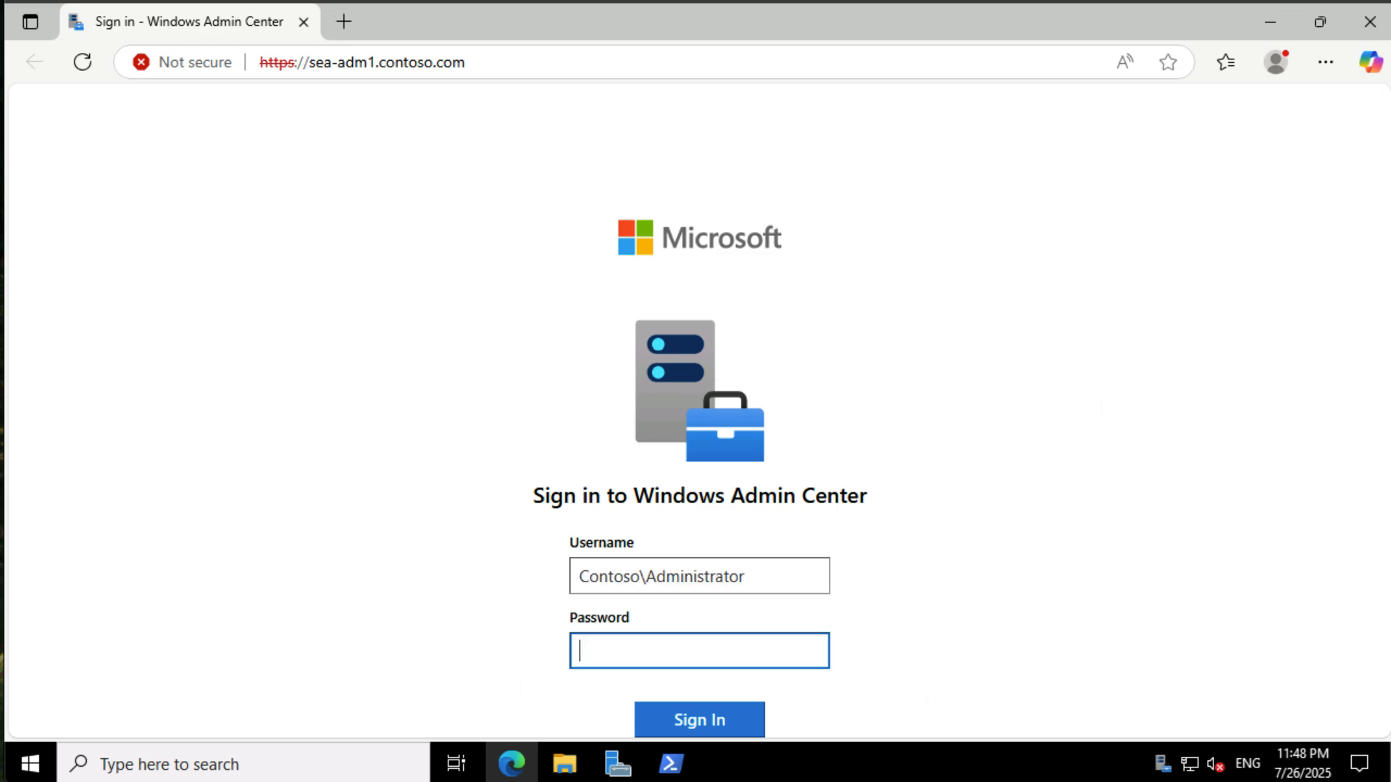
key("ctrl+v")
left_click(718, 720)
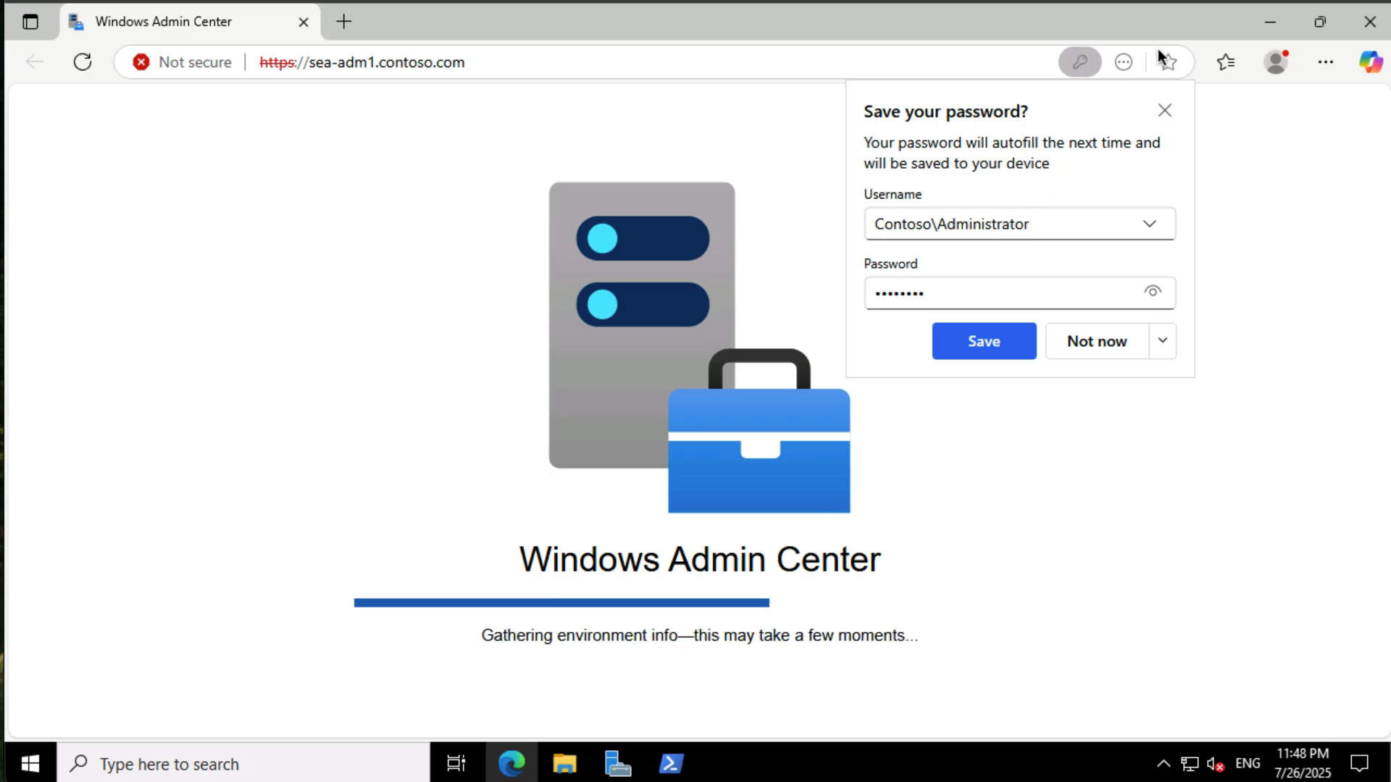
left_click(1164, 111)
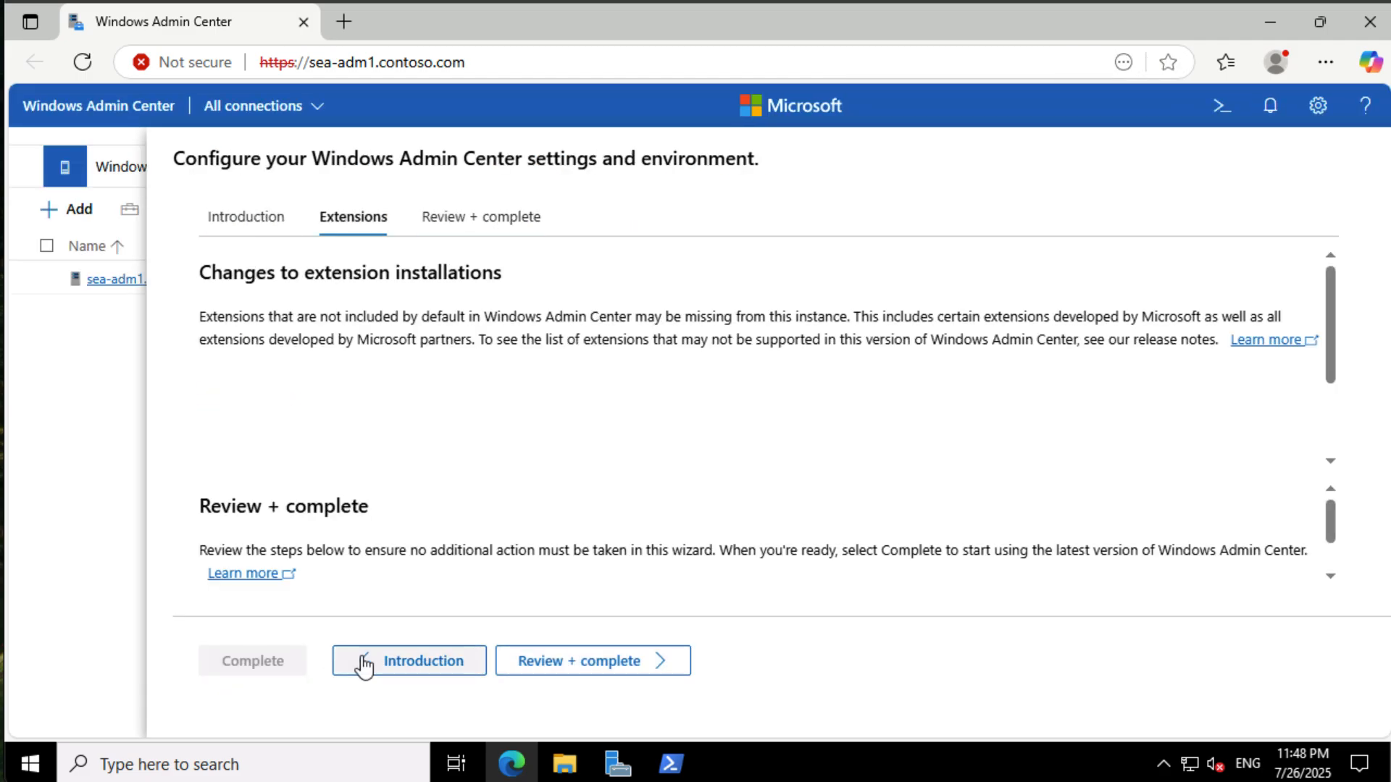
- Complete the Windows Admin Center setup wizard and acknowledge the extension update
left_click(589, 661)
left_click(273, 662)
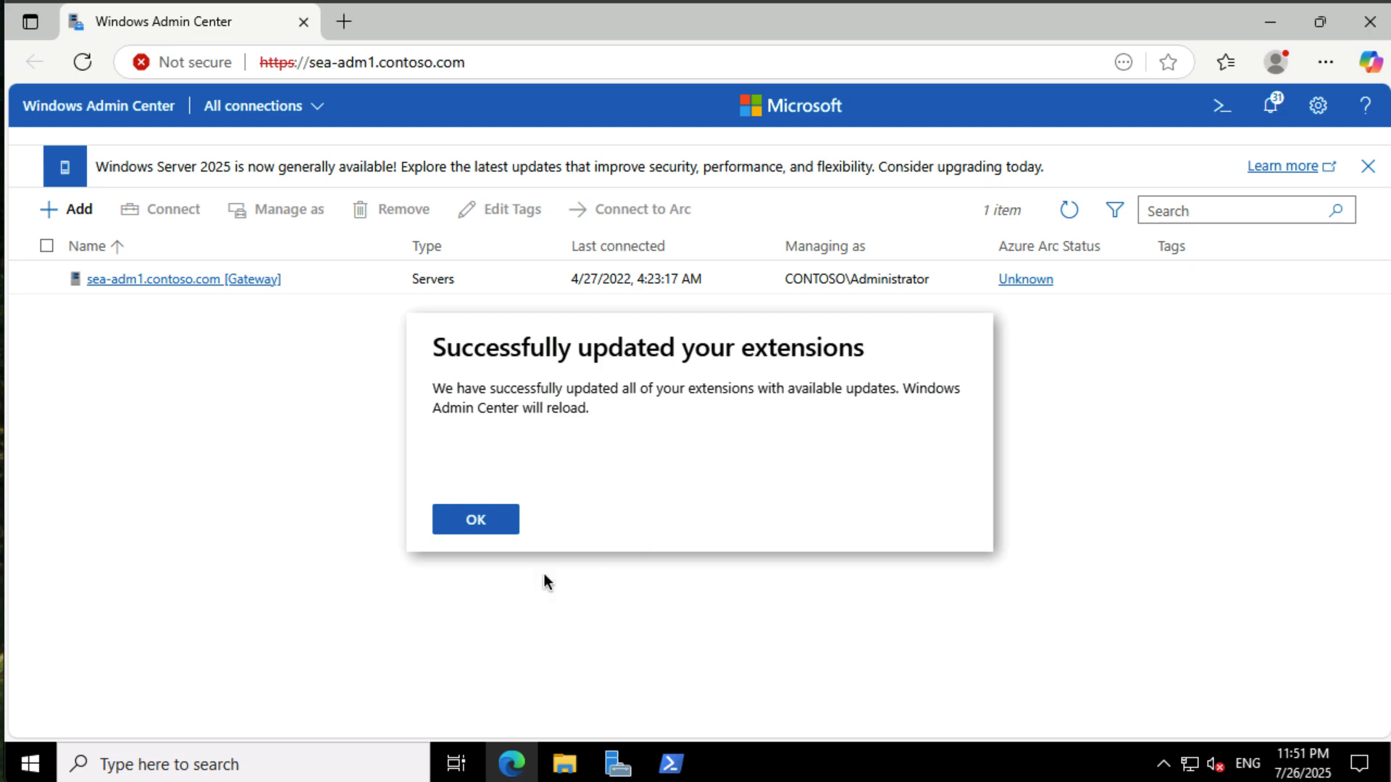
left_click(477, 522)
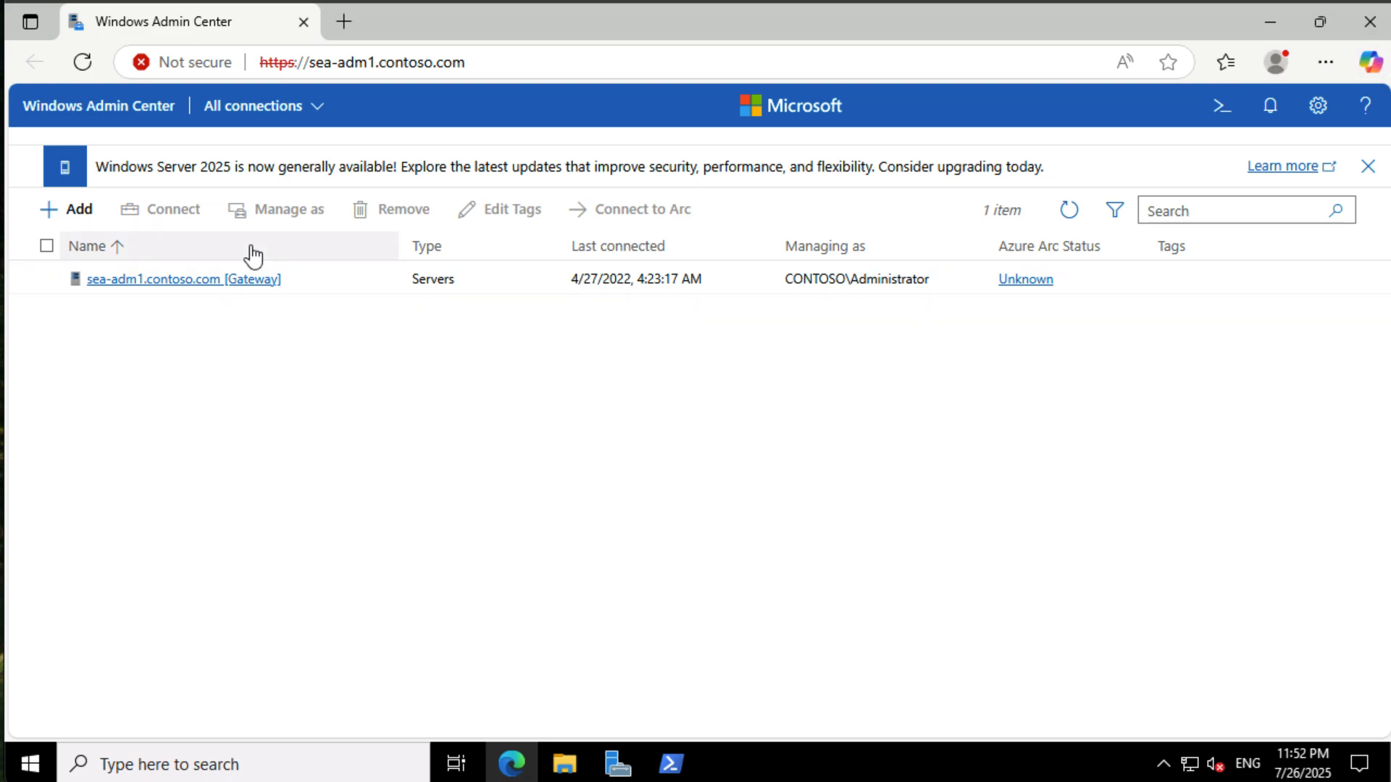
- Add a new server connection for sea-svr1 in Windows Admin Center
left_click(75, 209)
left_click(693, 422)
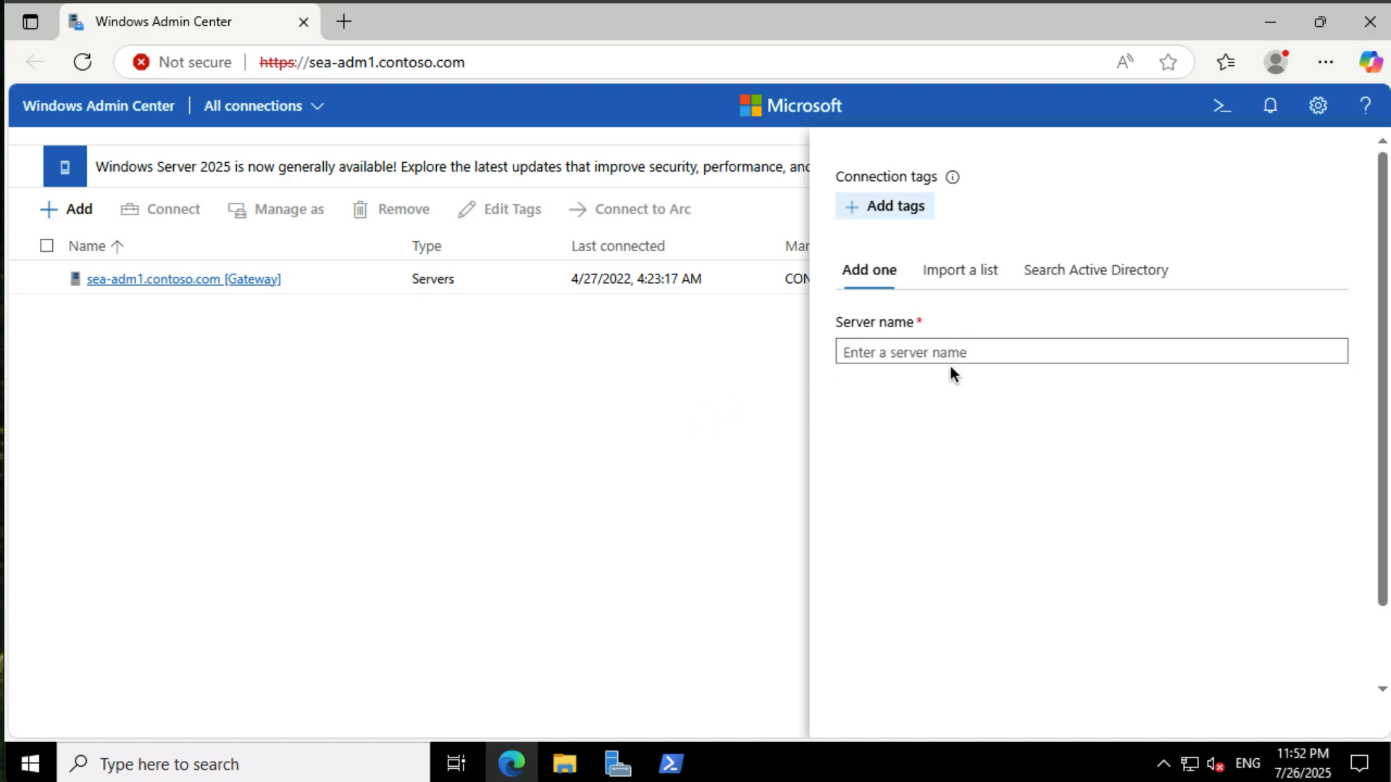
scroll(950, 363, "down", 2)
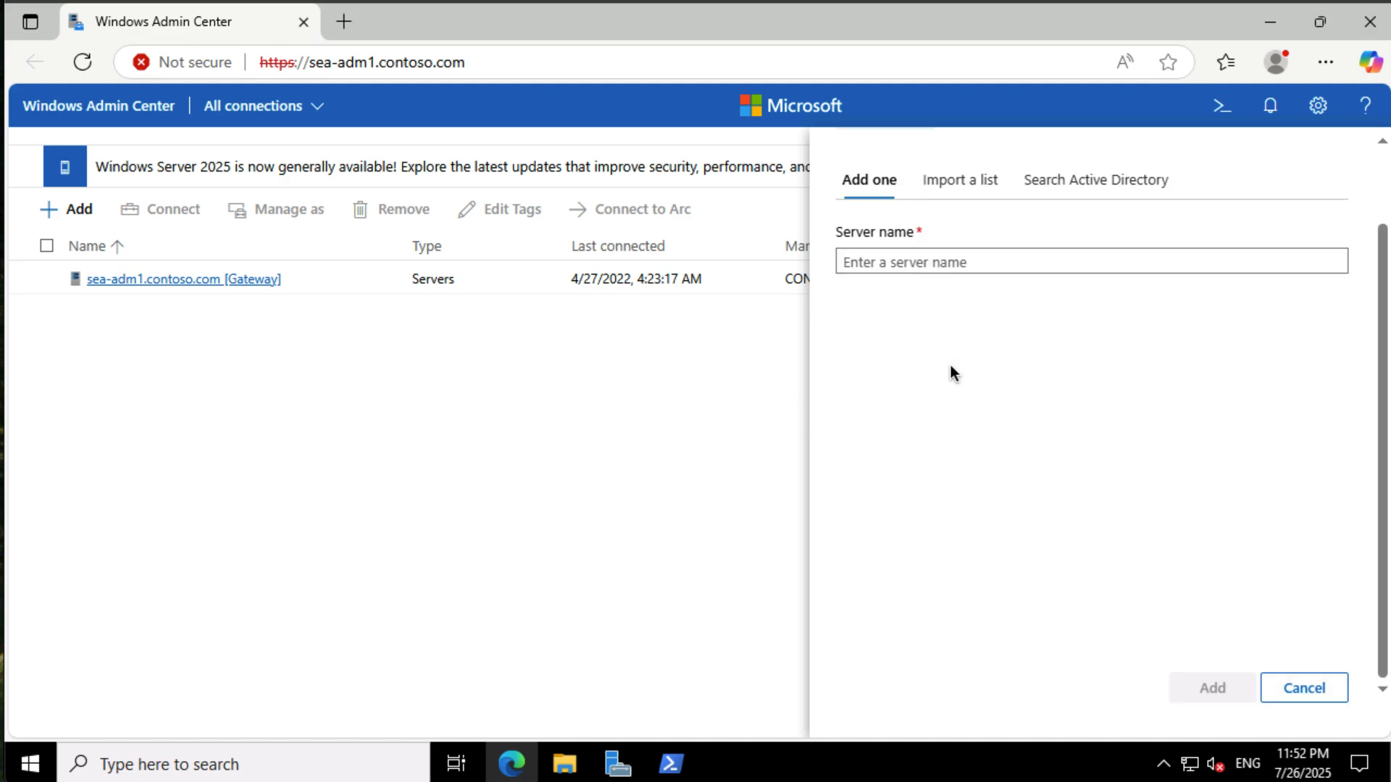
left_click(930, 257)
type("sea")
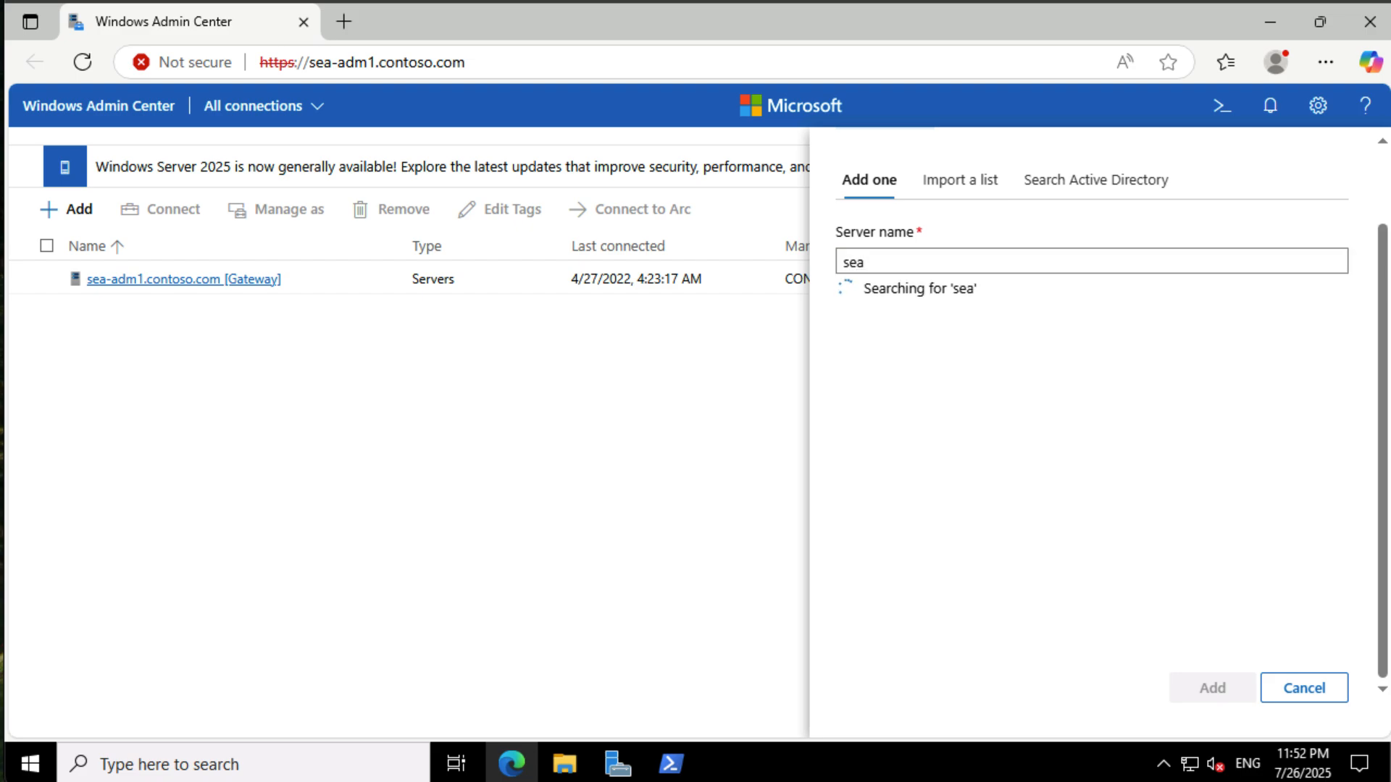
type("/svr1")
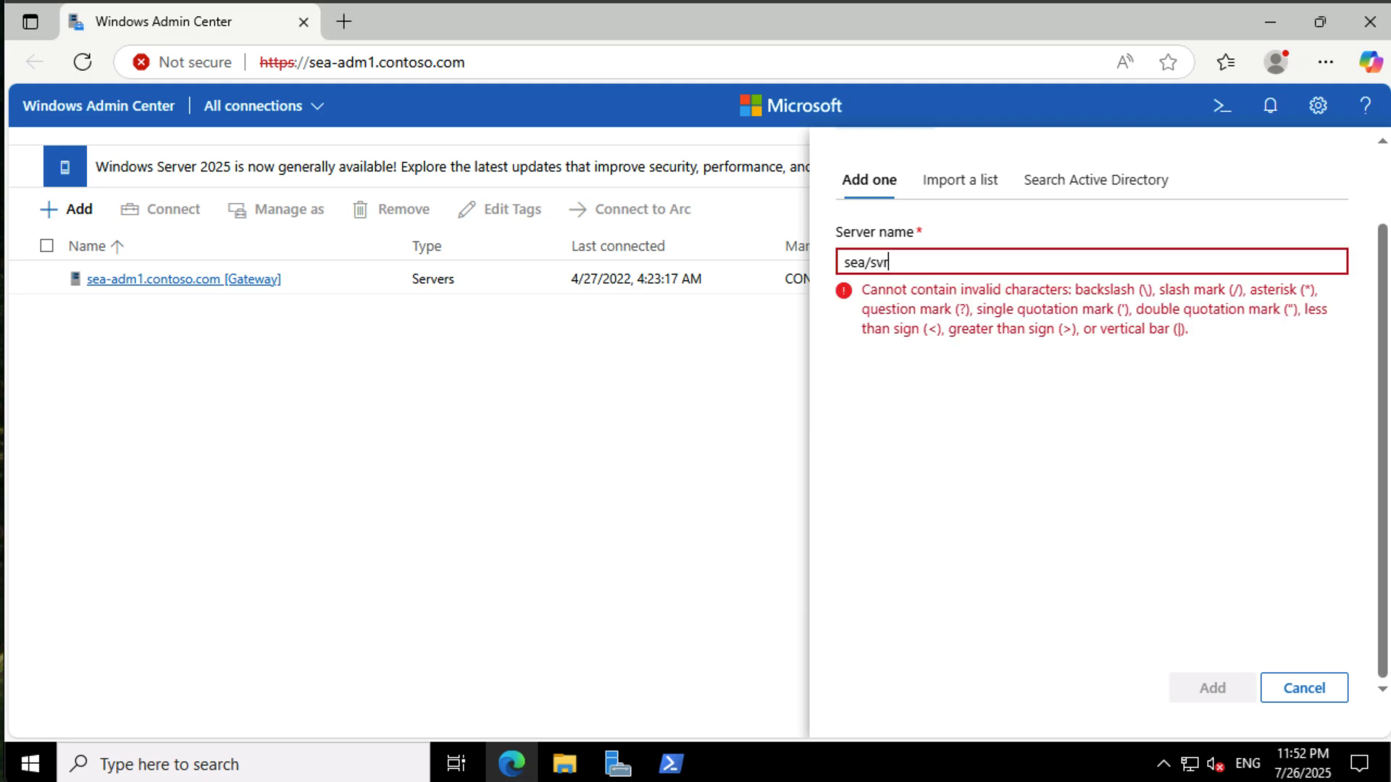
key("BackSpace")
key("BackSpace")
key("BackSpace")
key("BackSpace")
key("BackSpace")
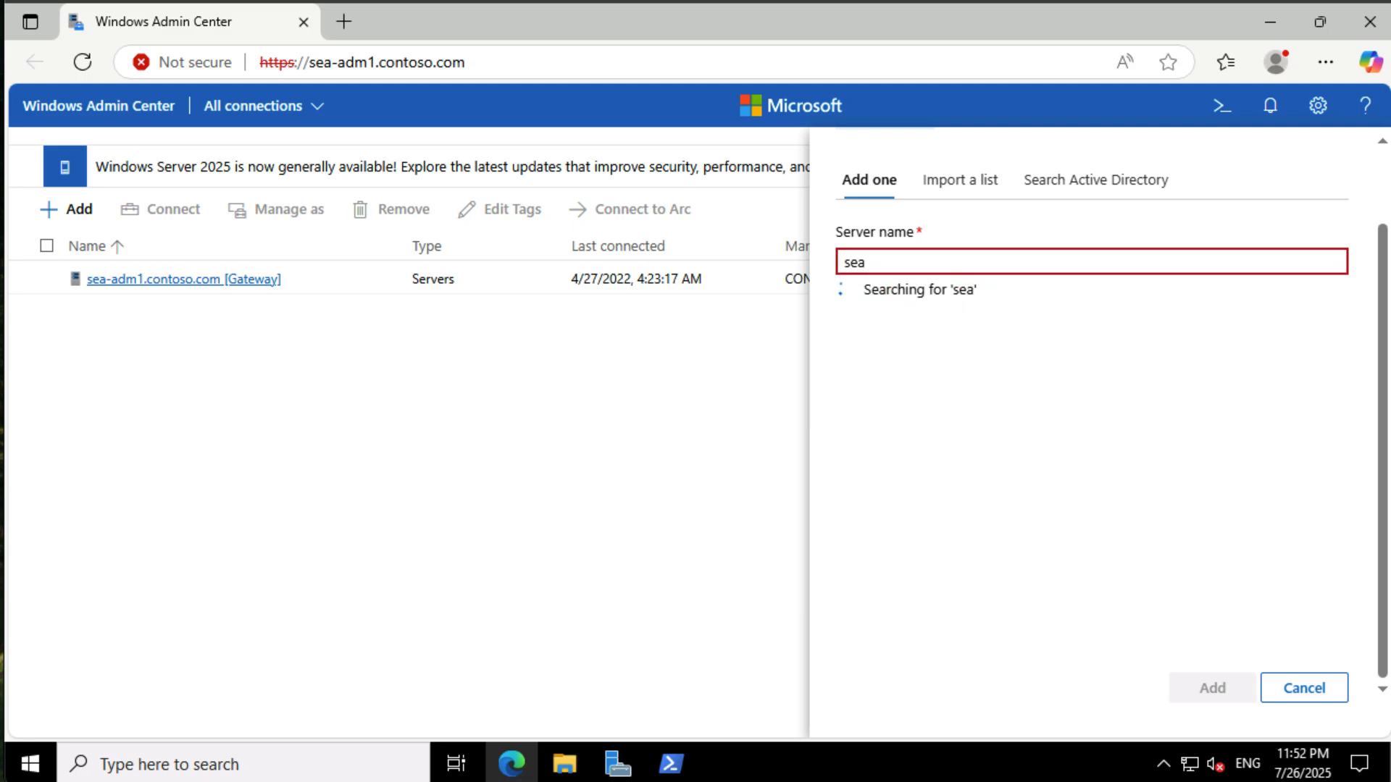
type("-svr1")
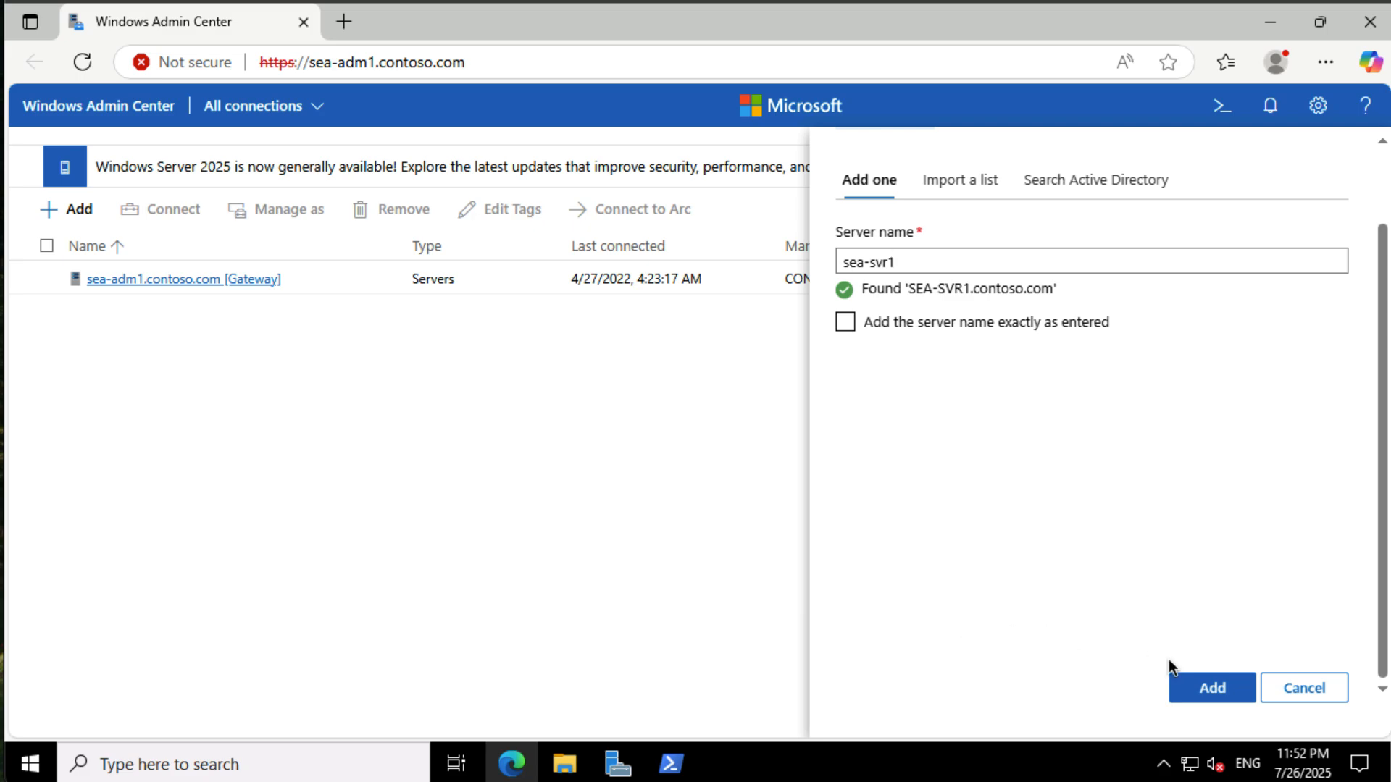
left_click(1201, 688)
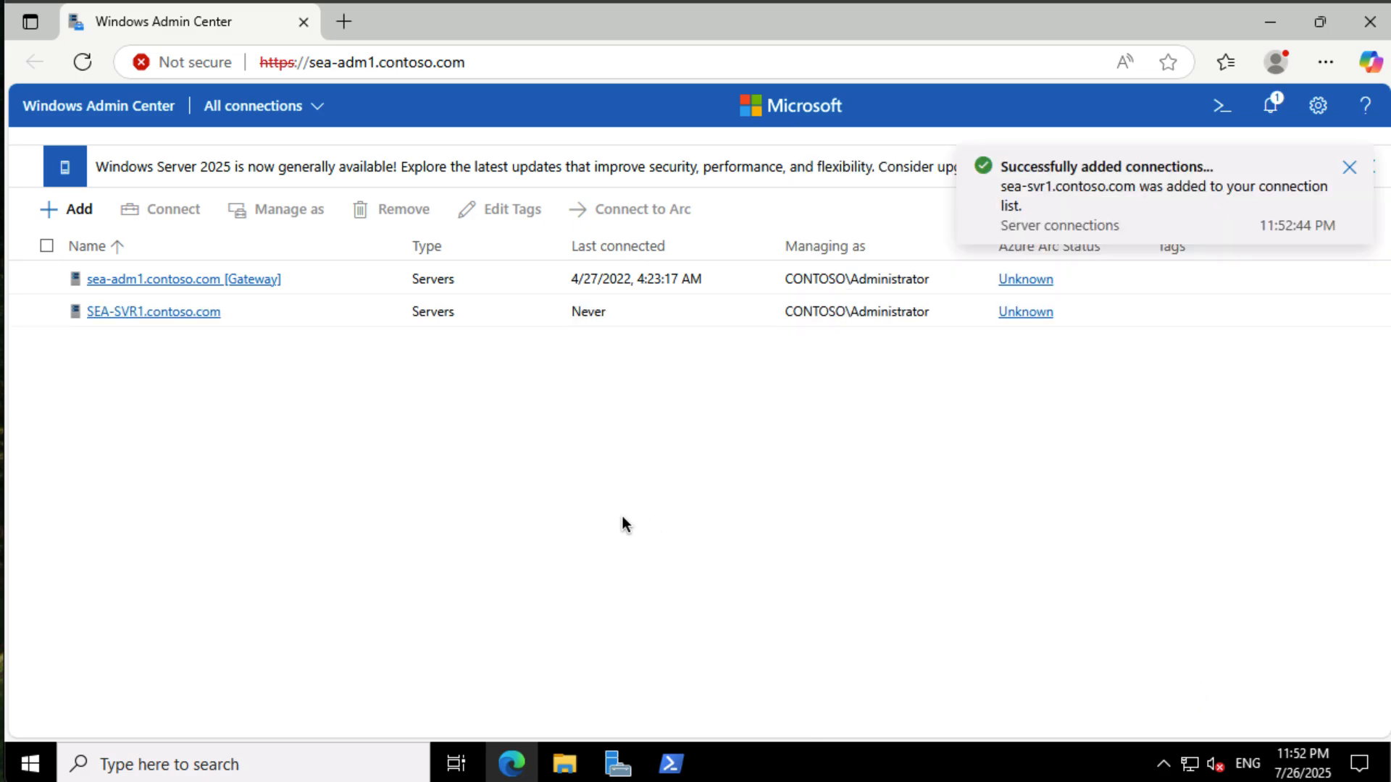
- Connect to SEA-SVR1.contoso.com and open SEA-VM1 from the Virtual machines tool
left_click(166, 313)
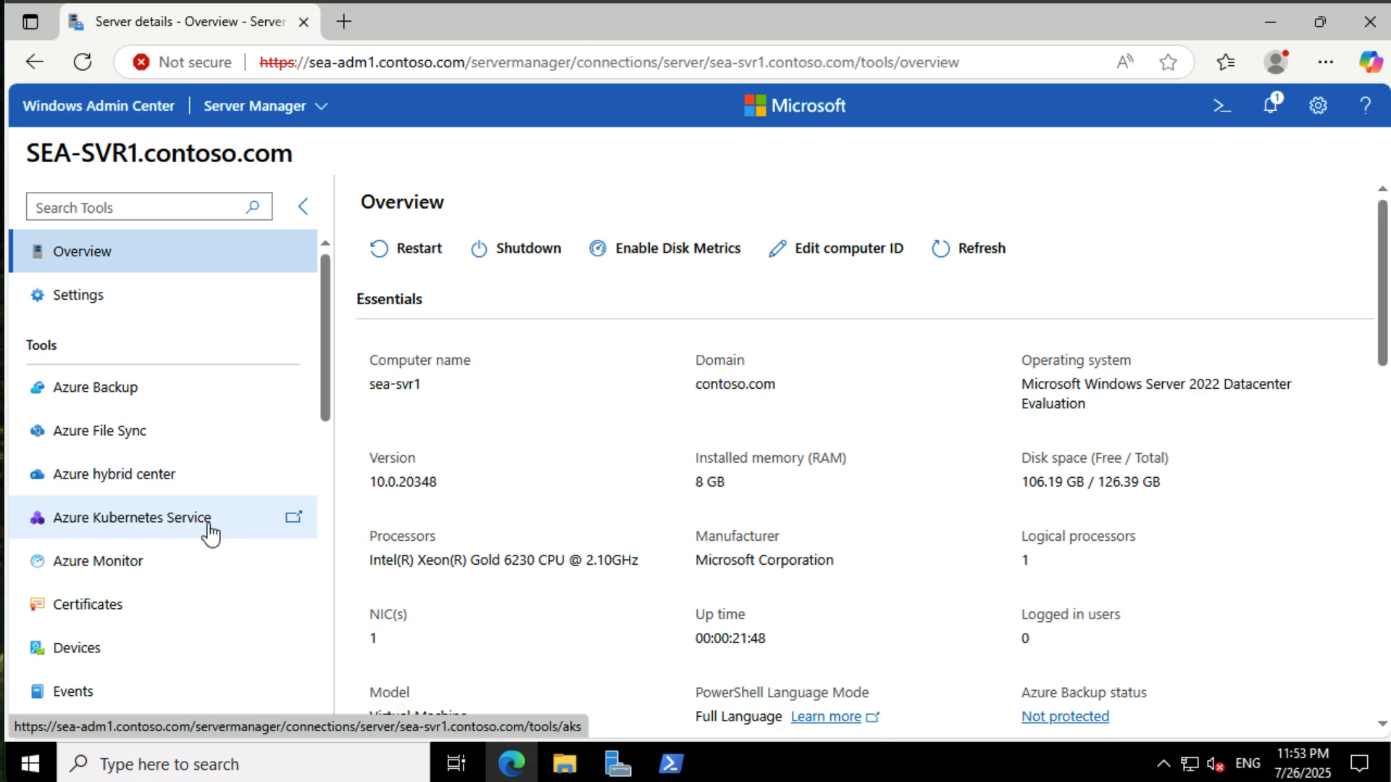
scroll(210, 534, "down", 10)
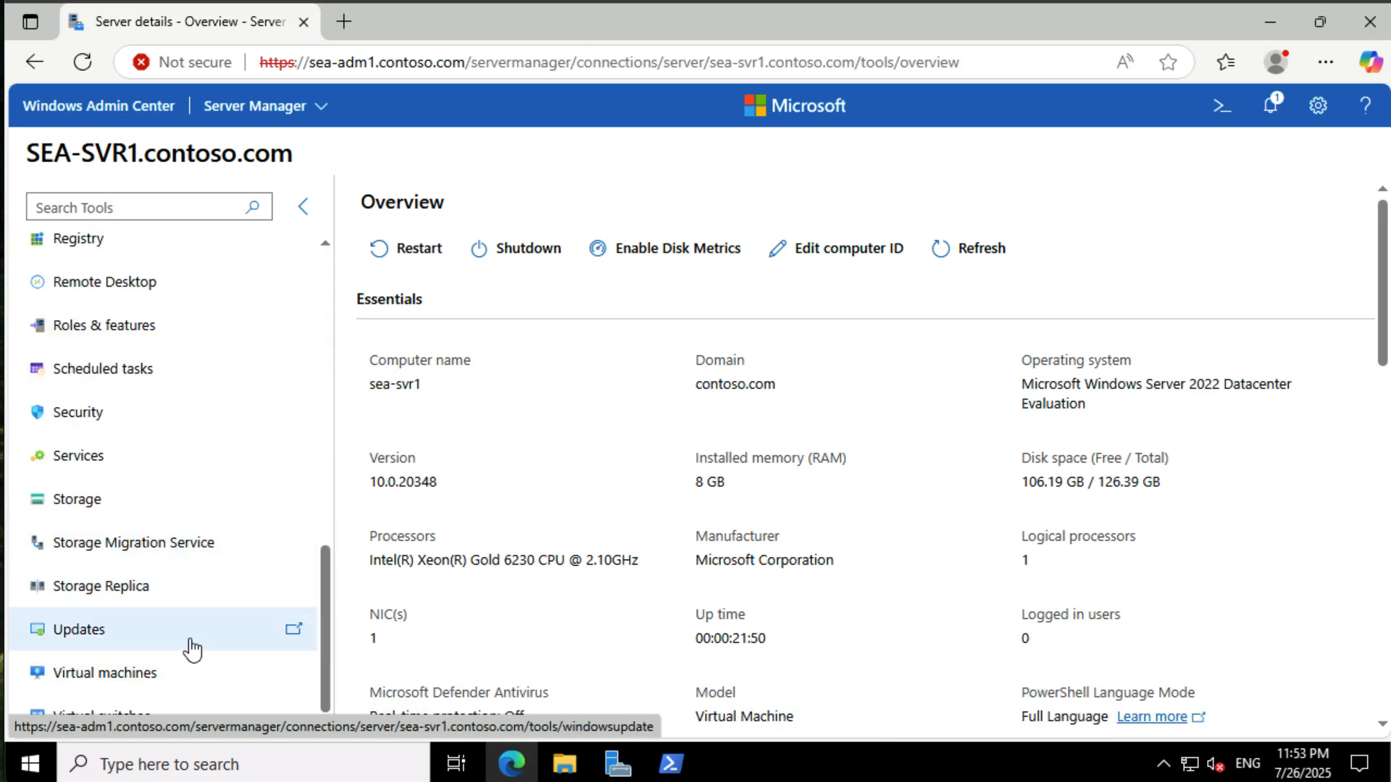
left_click(195, 672)
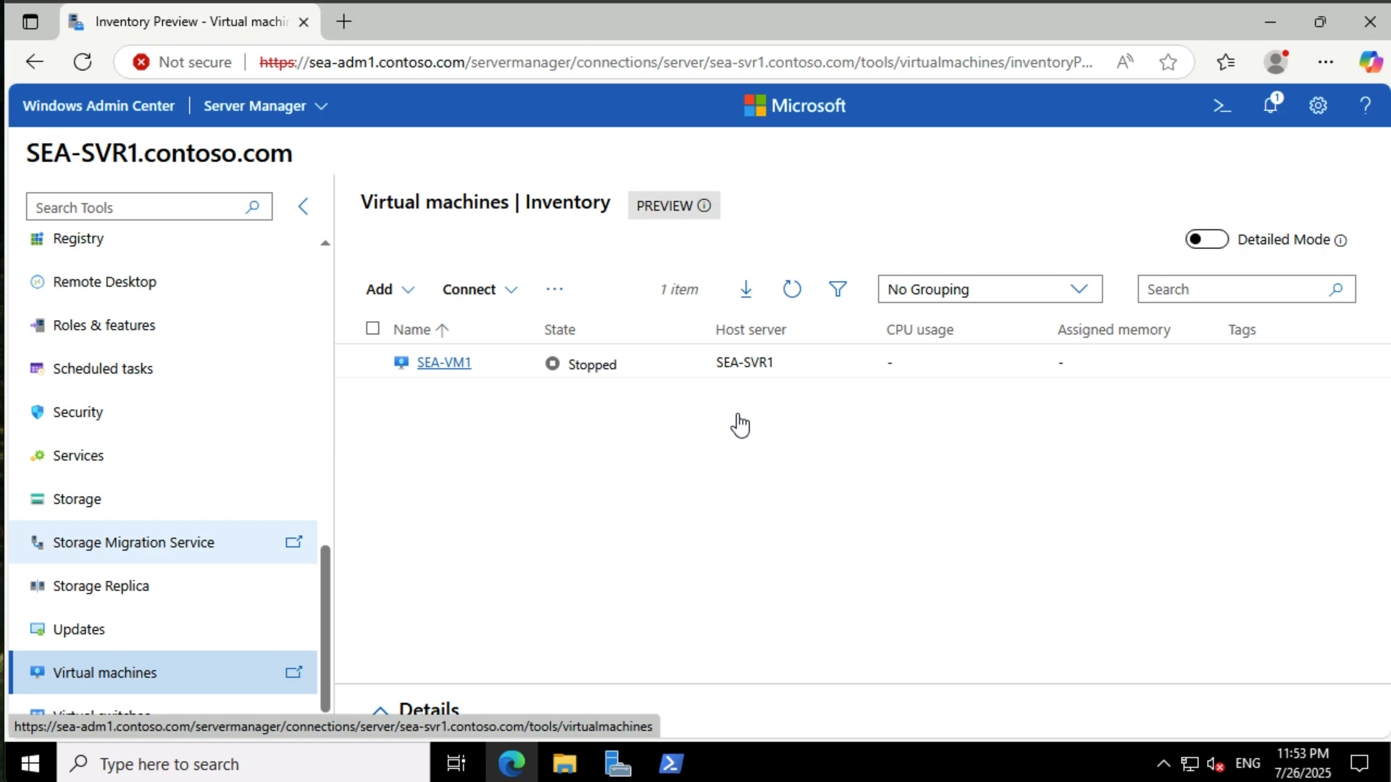
left_click(441, 373)
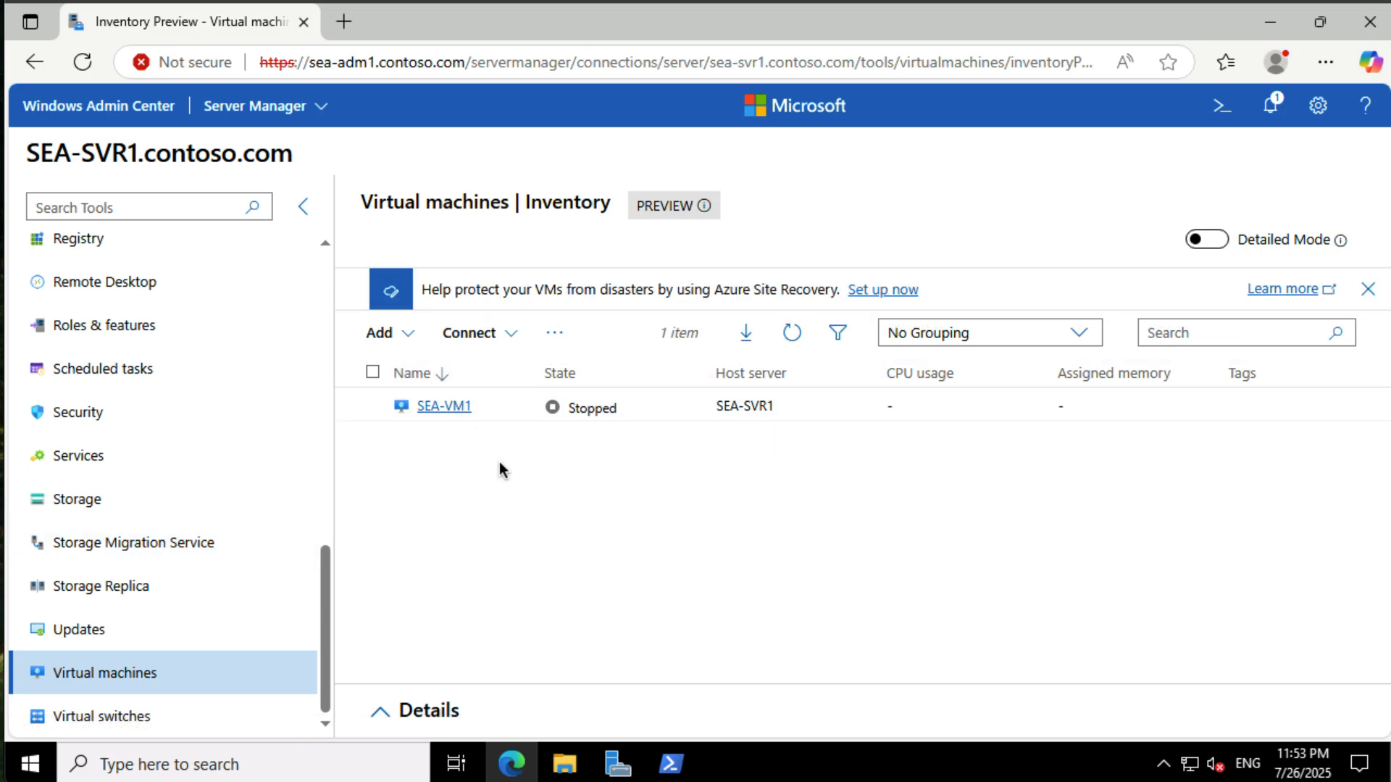
left_click(444, 406)
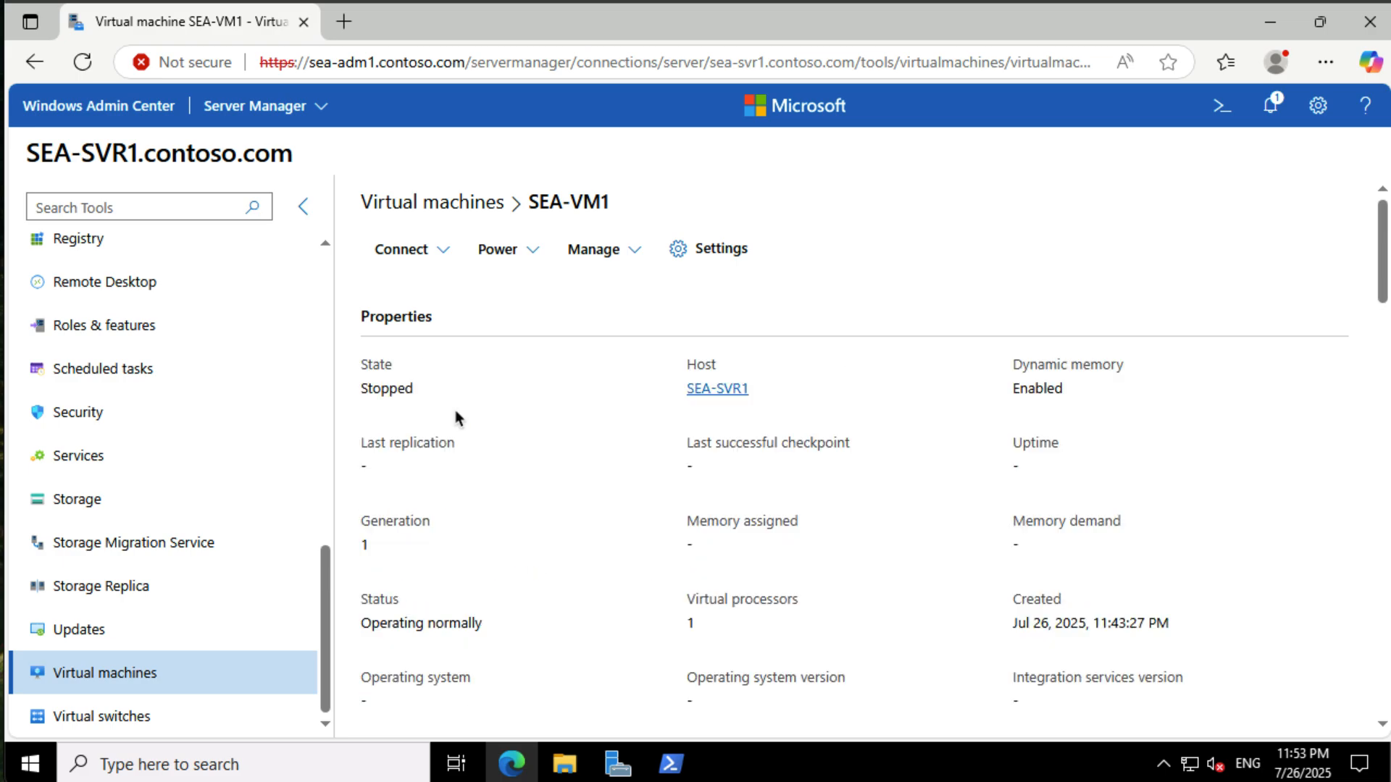
- Review SEA-VM1's properties, checkpoints, related disks and performance sections
scroll(551, 445, "down", 5)
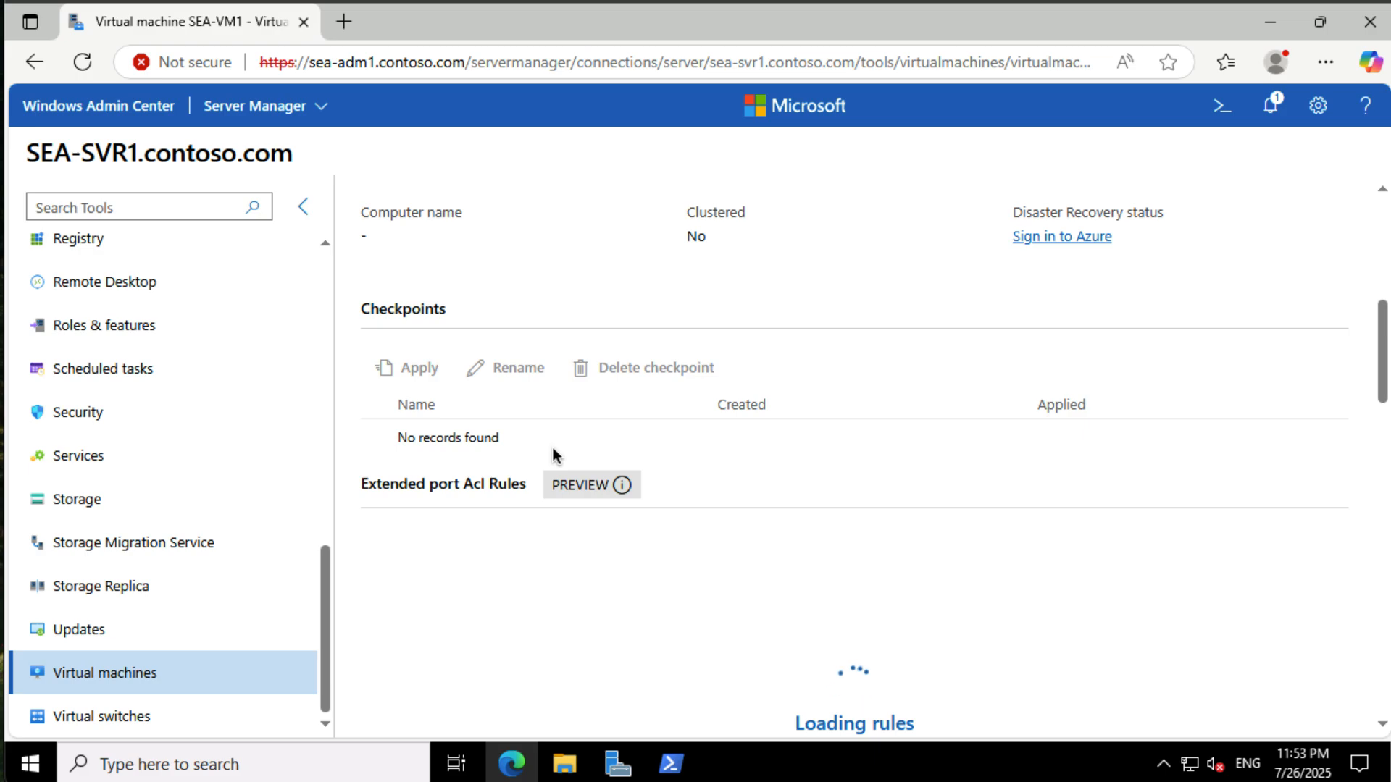
scroll(552, 454, "down", 6)
scroll(553, 450, "down", 1)
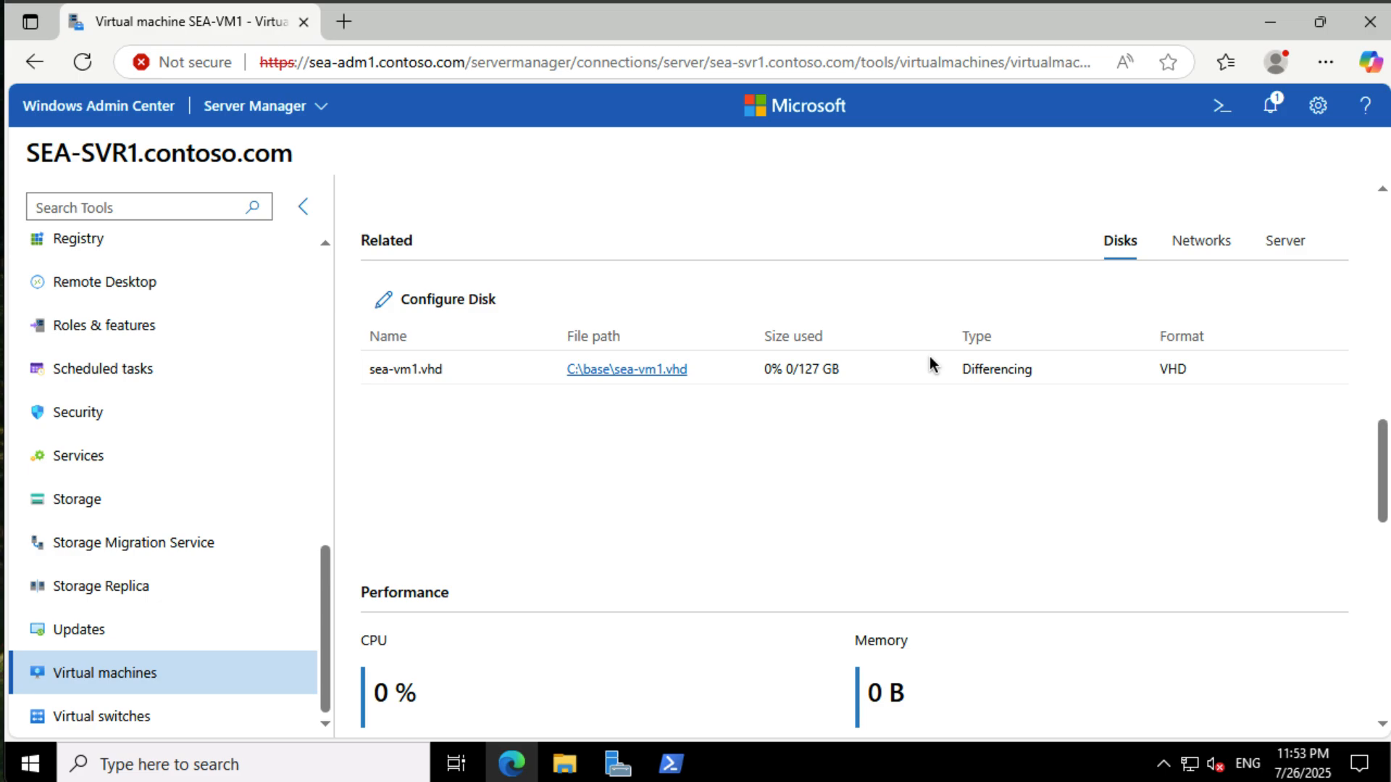
scroll(931, 365, "down", 10)
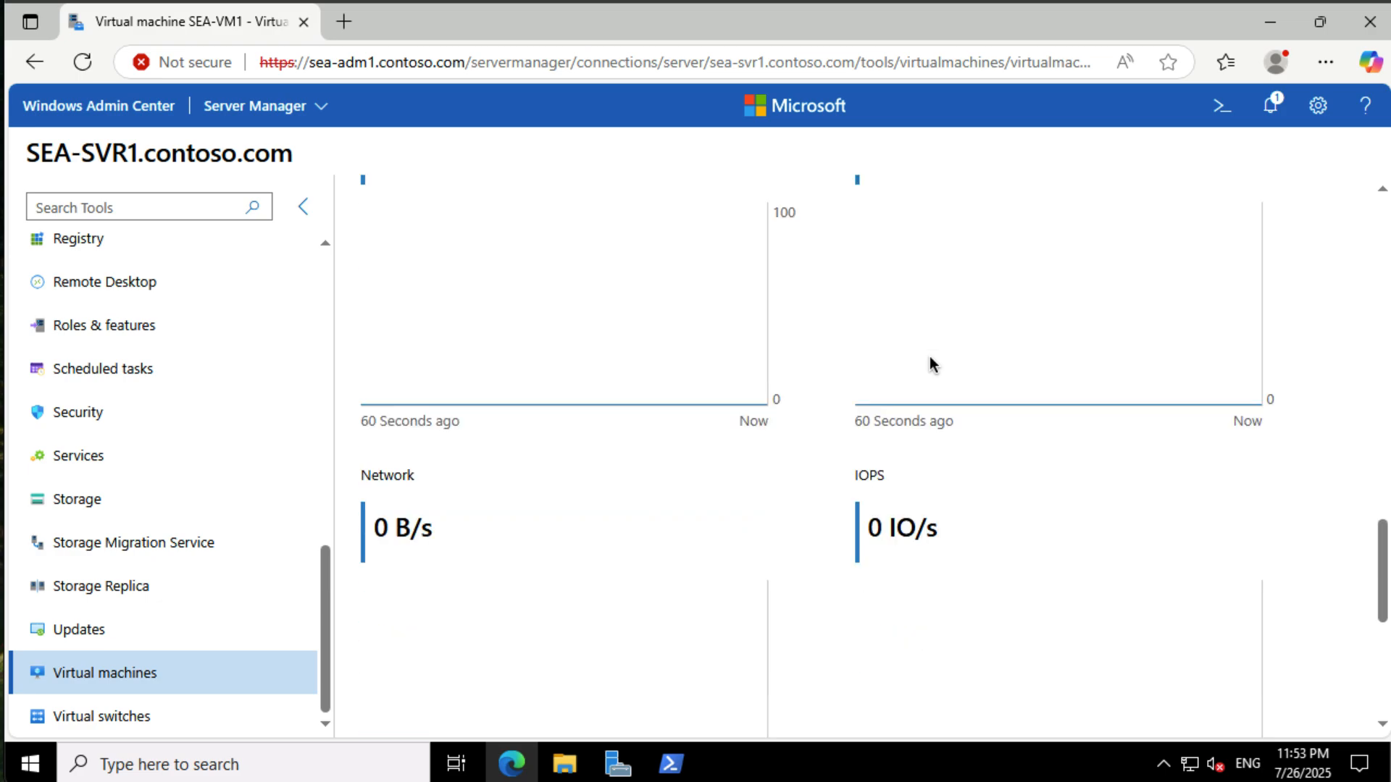
scroll(930, 364, "up", 15)
scroll(931, 362, "up", 4)
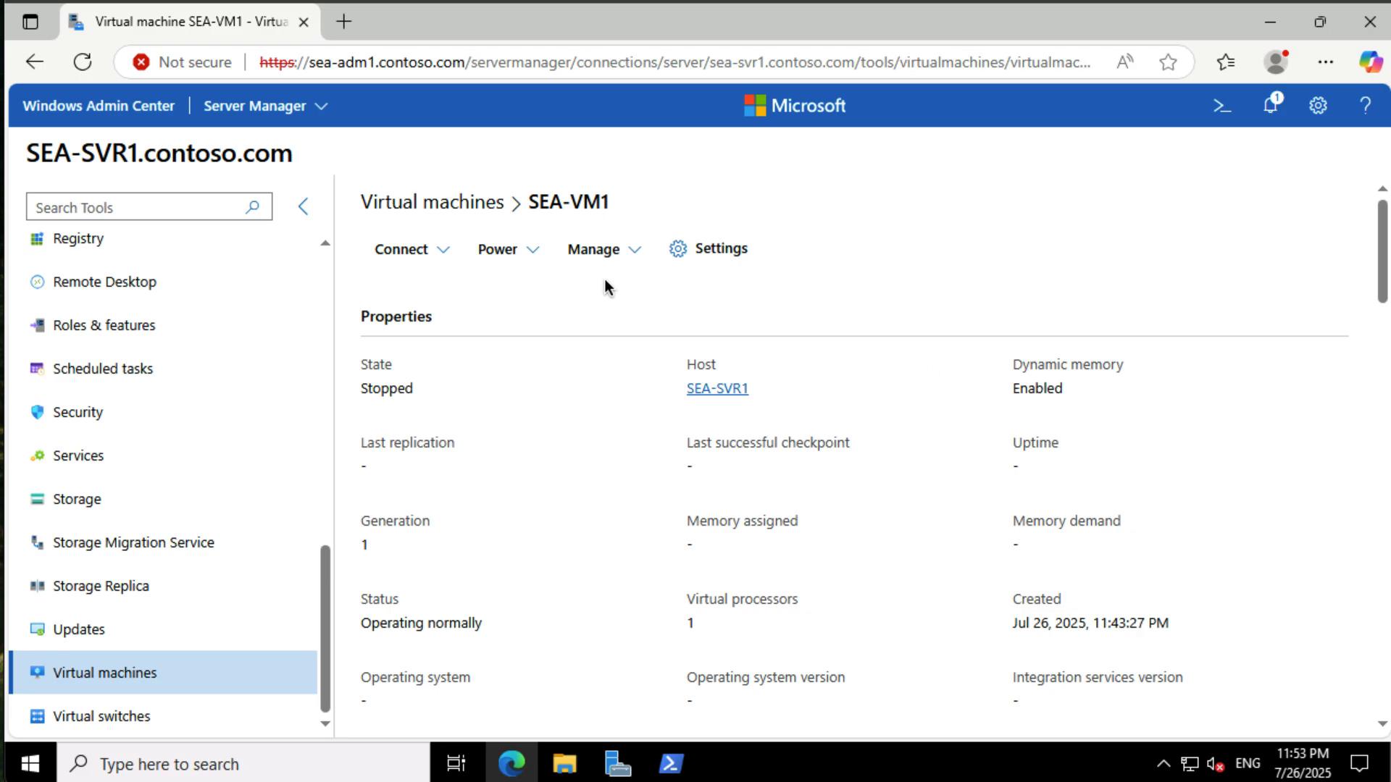
- In SEA-VM1's disk settings, add a new 5 GB virtual hard disk and save the disk settings
left_click(725, 249)
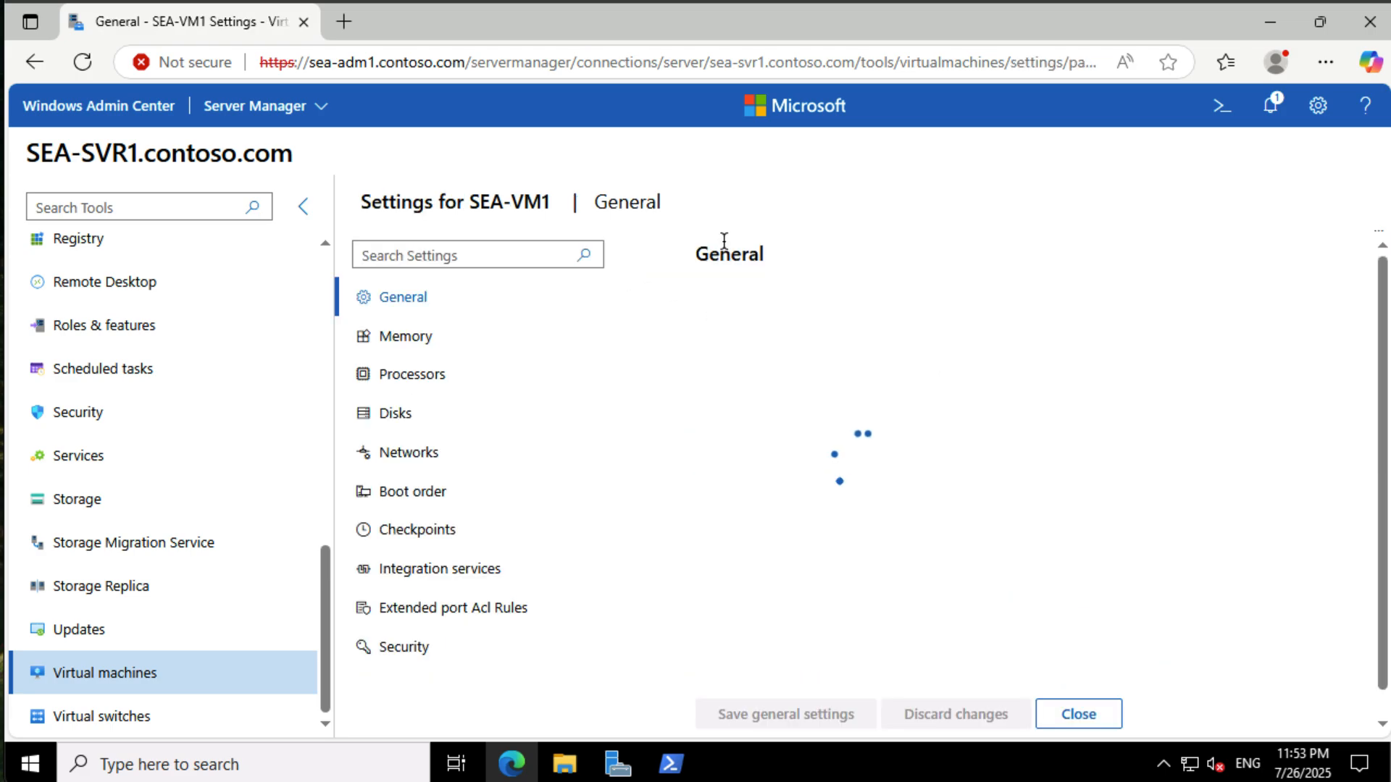
left_click(398, 422)
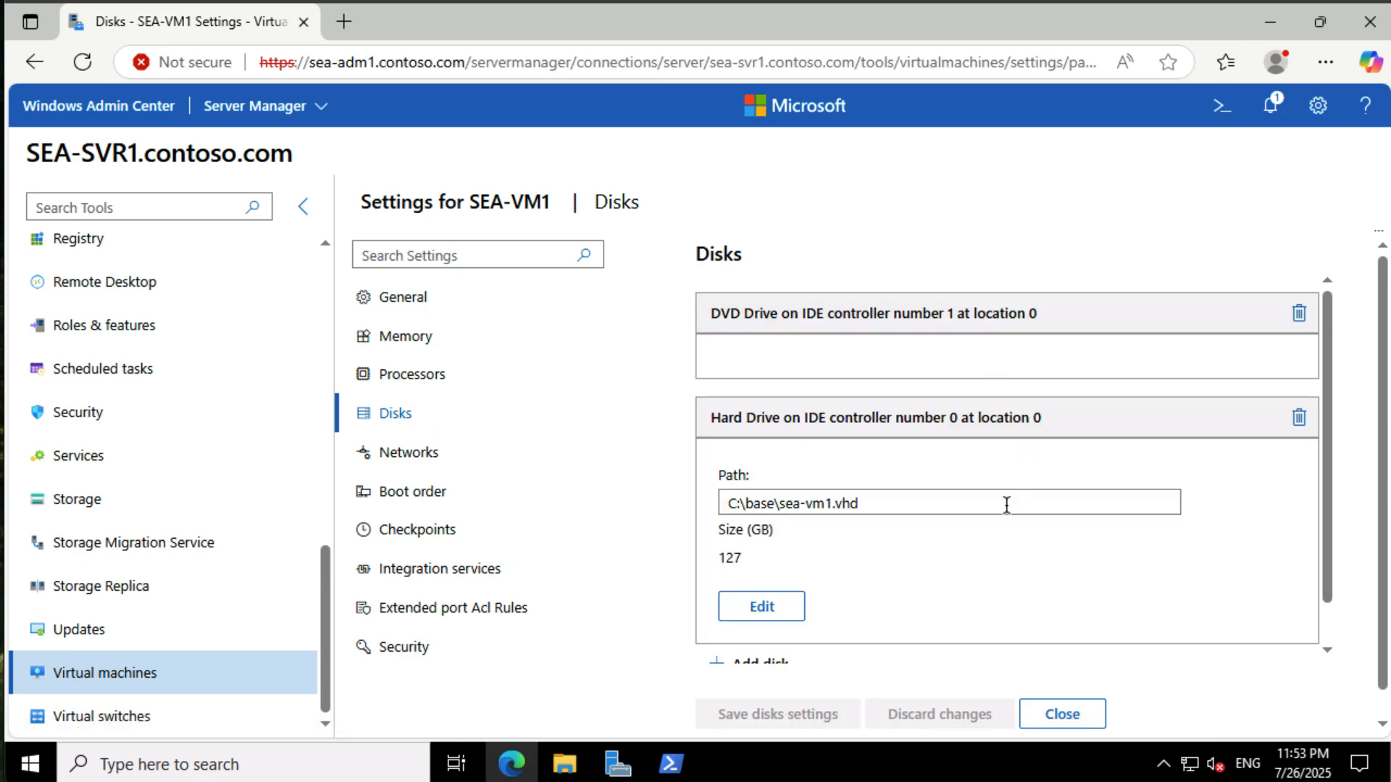
scroll(1006, 505, "down", 1)
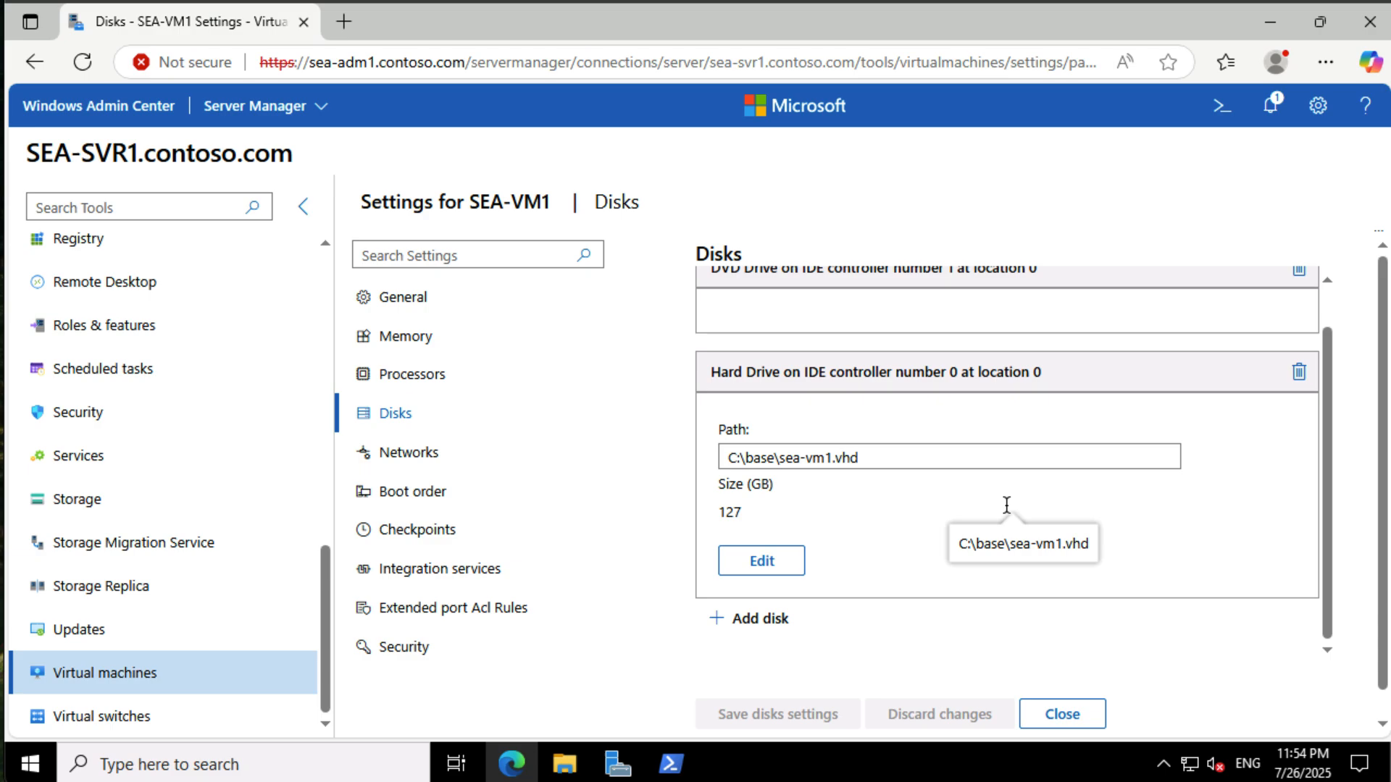
left_click(784, 618)
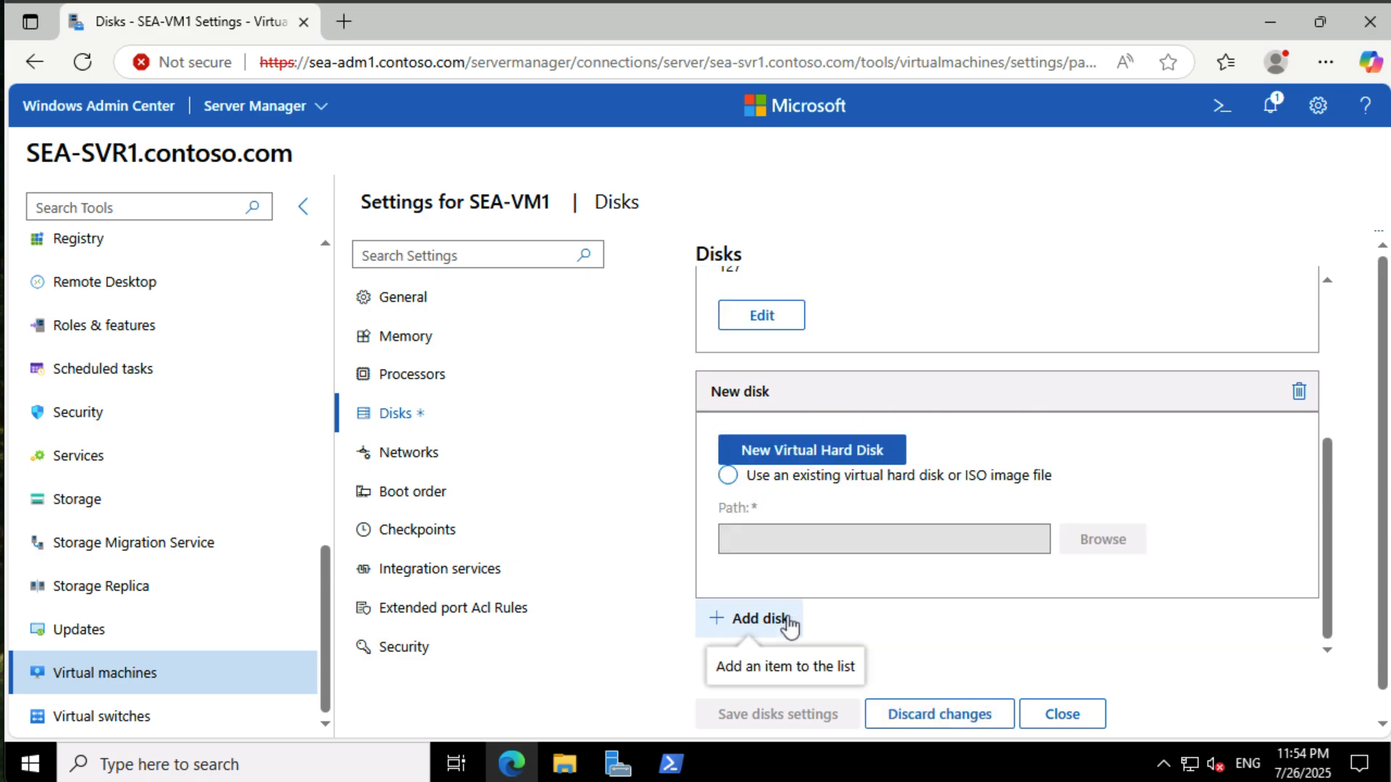
left_click(822, 457)
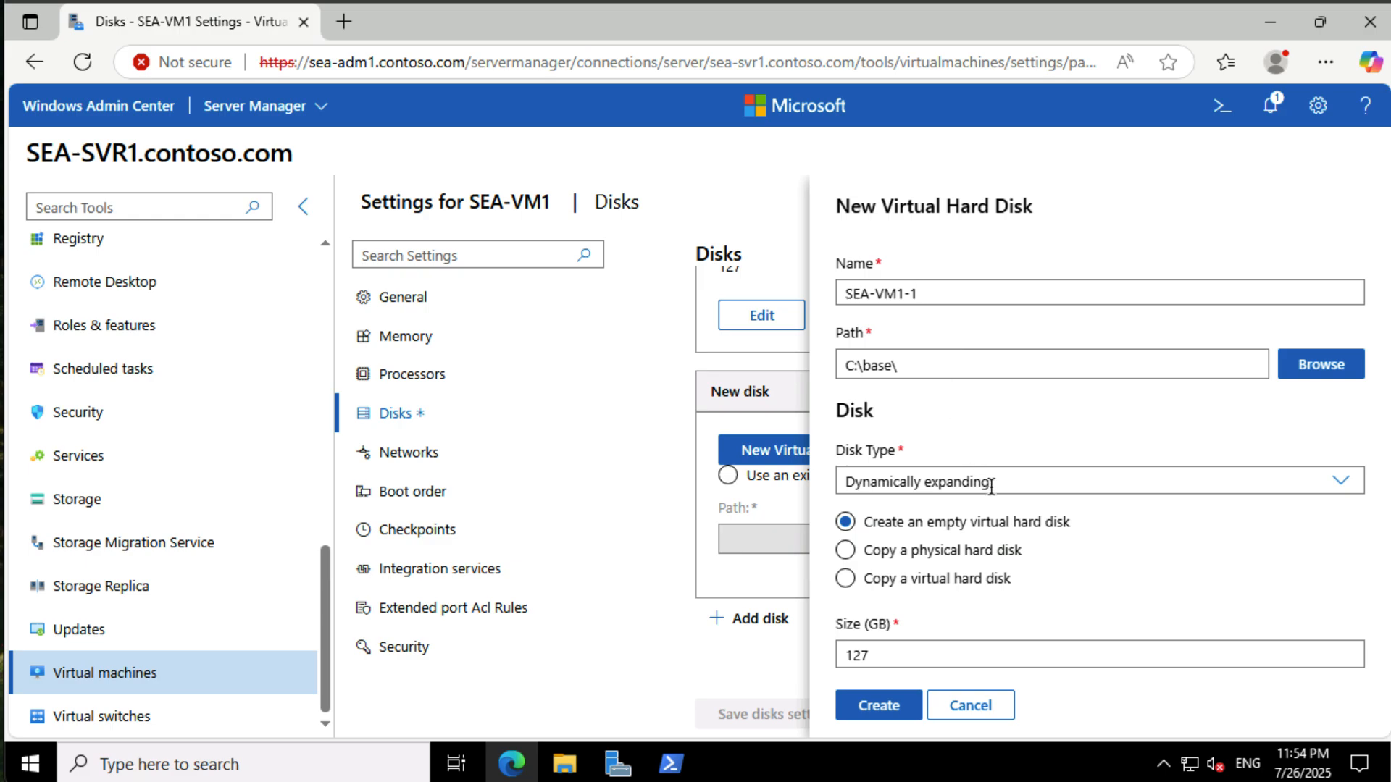
double_click(923, 660)
type("5")
left_click(876, 704)
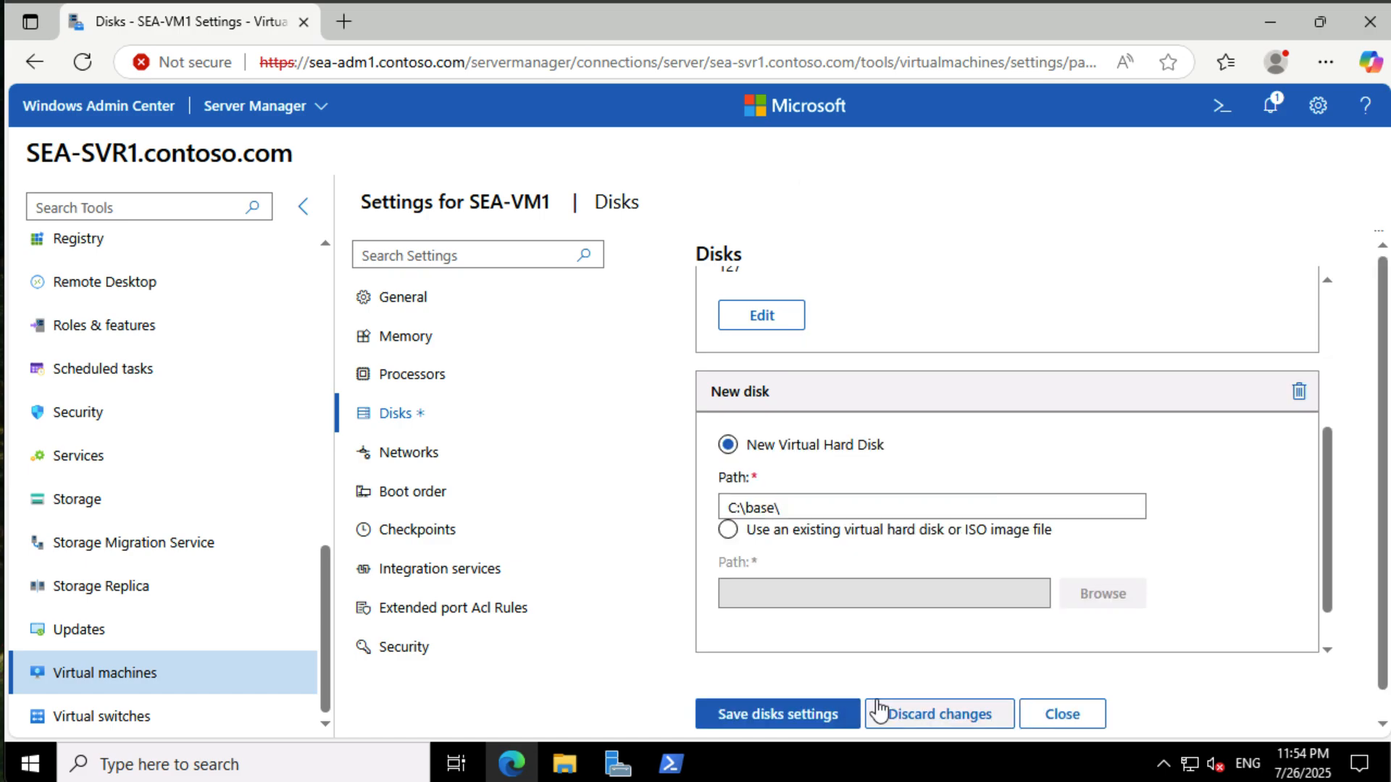
left_click(826, 712)
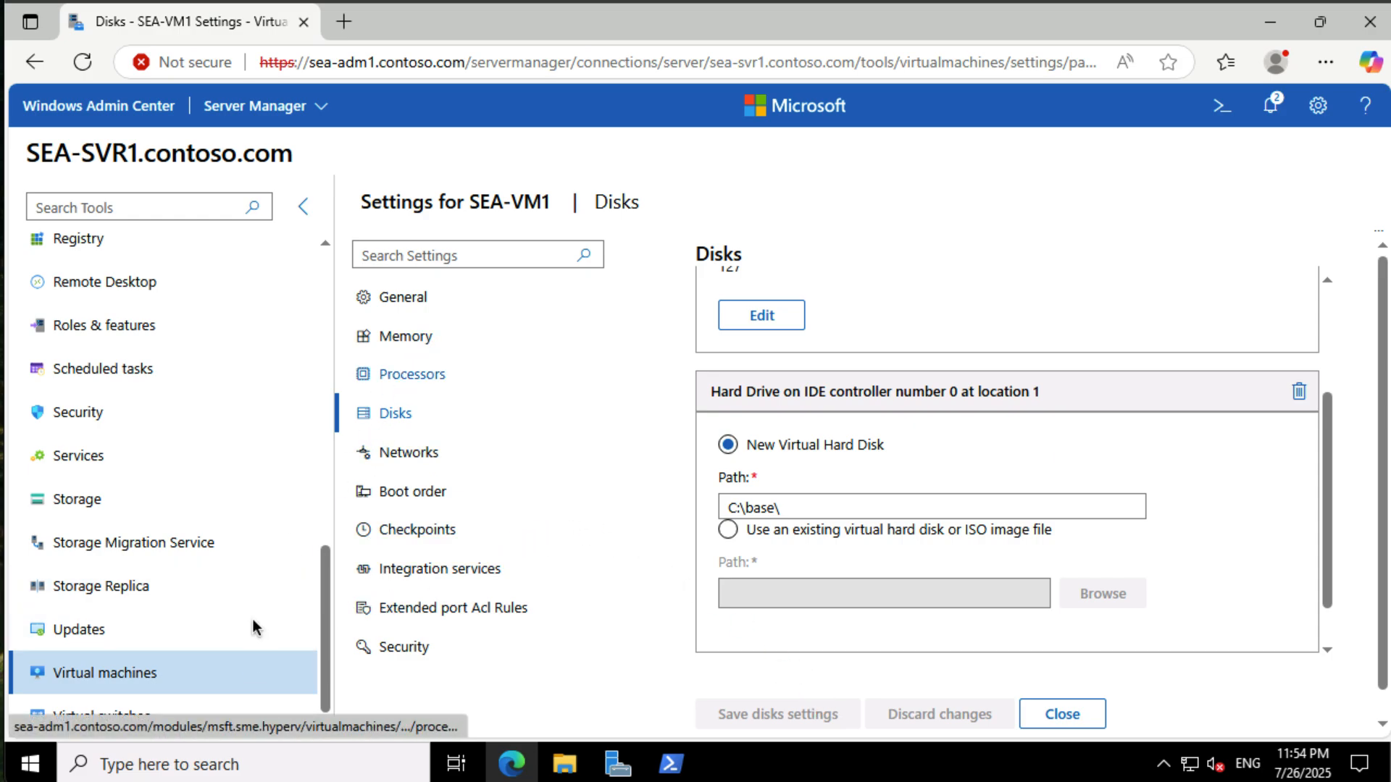
- Return to the virtual machine inventory, select SEA-VM1 and start it
left_click(239, 673)
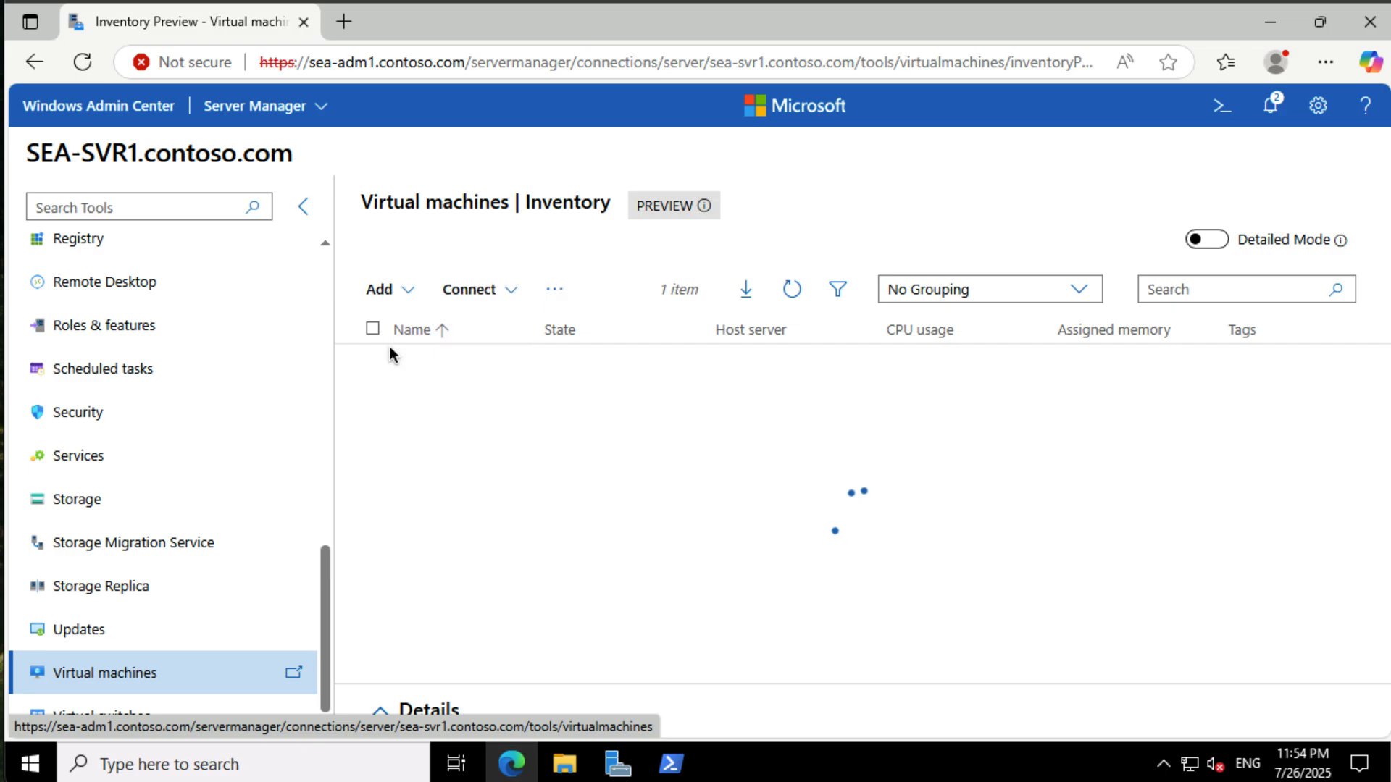
left_click(365, 367)
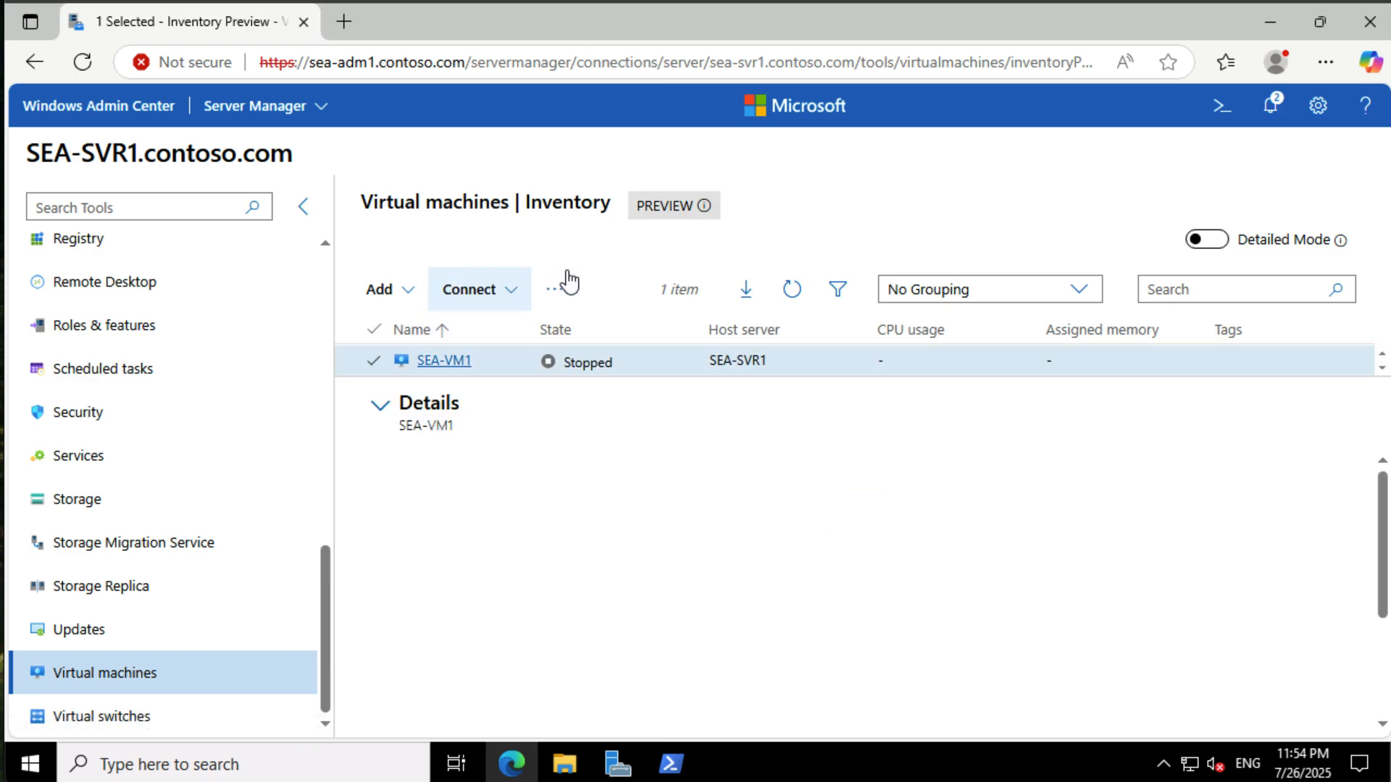
left_click(558, 288)
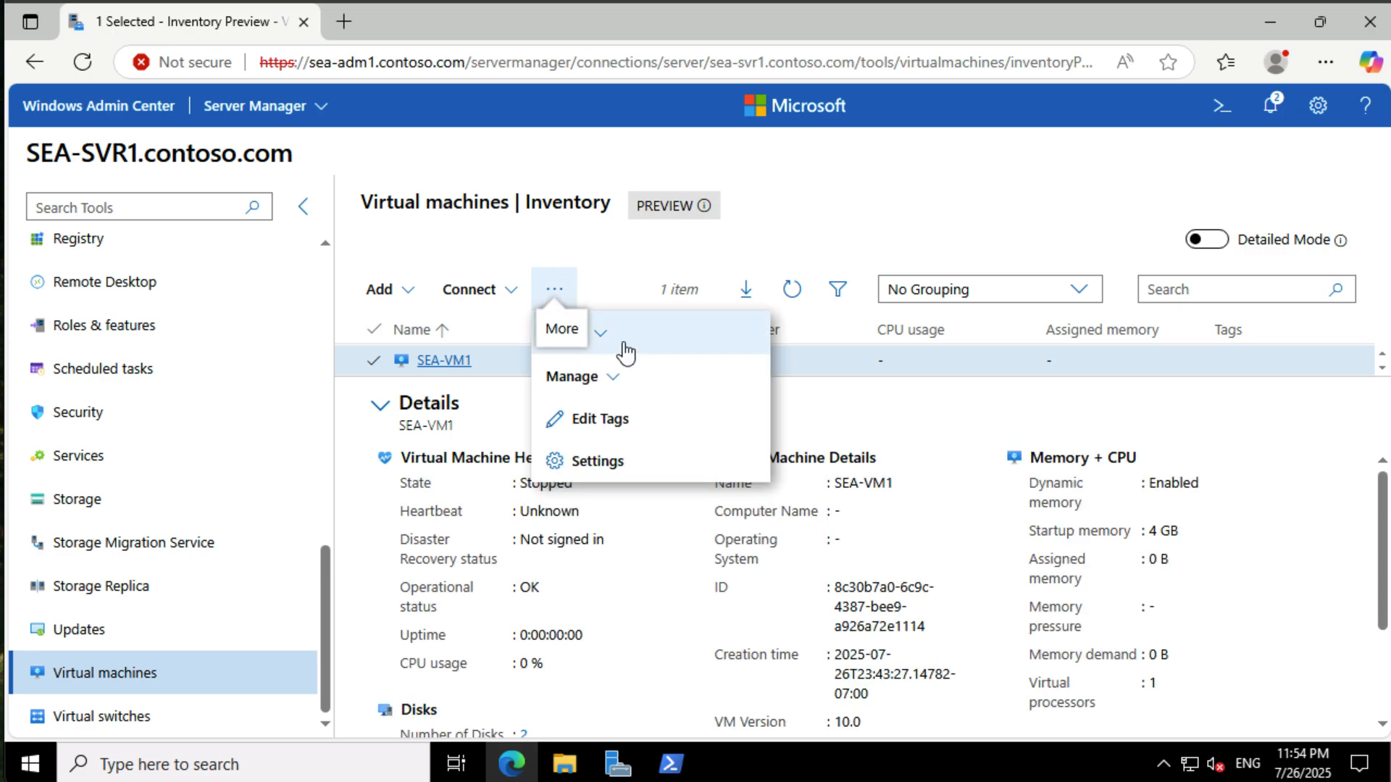
left_click(645, 334)
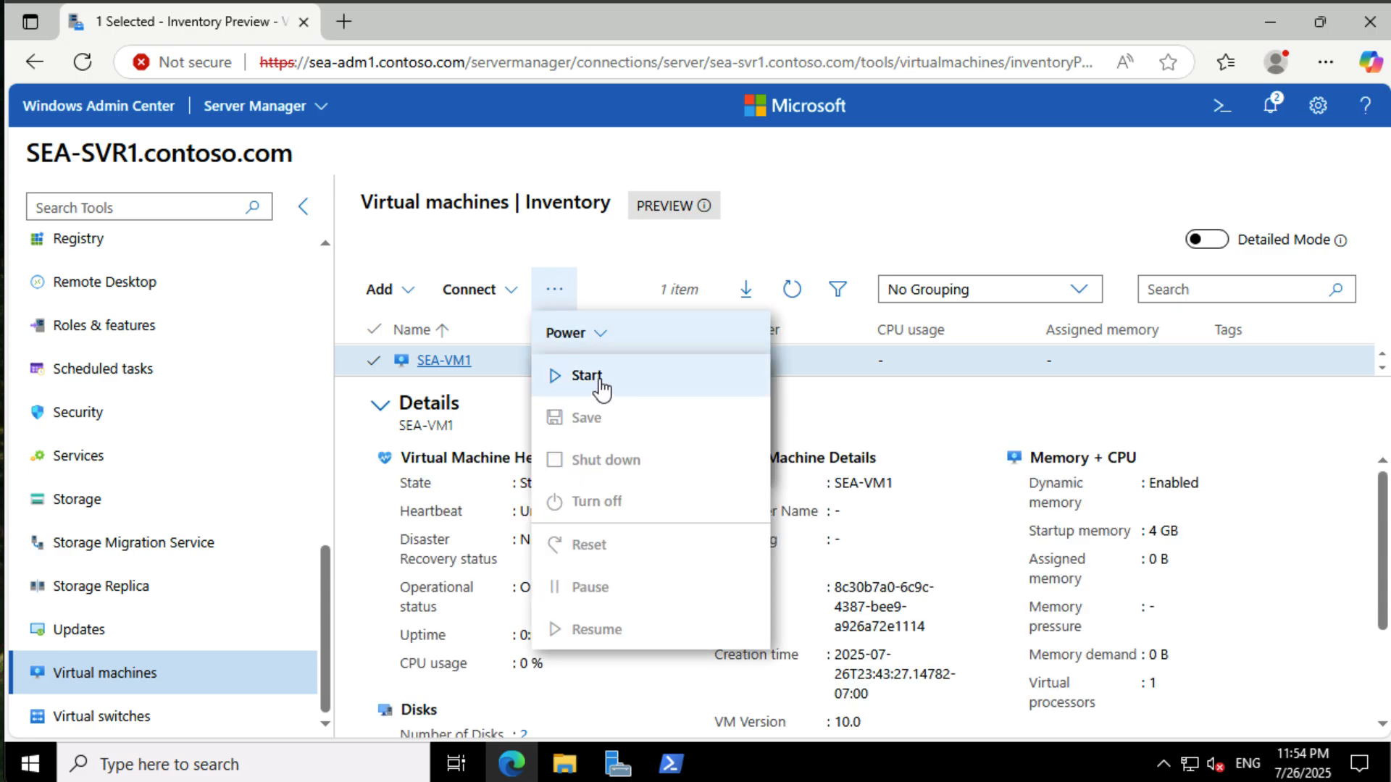
left_click(586, 376)
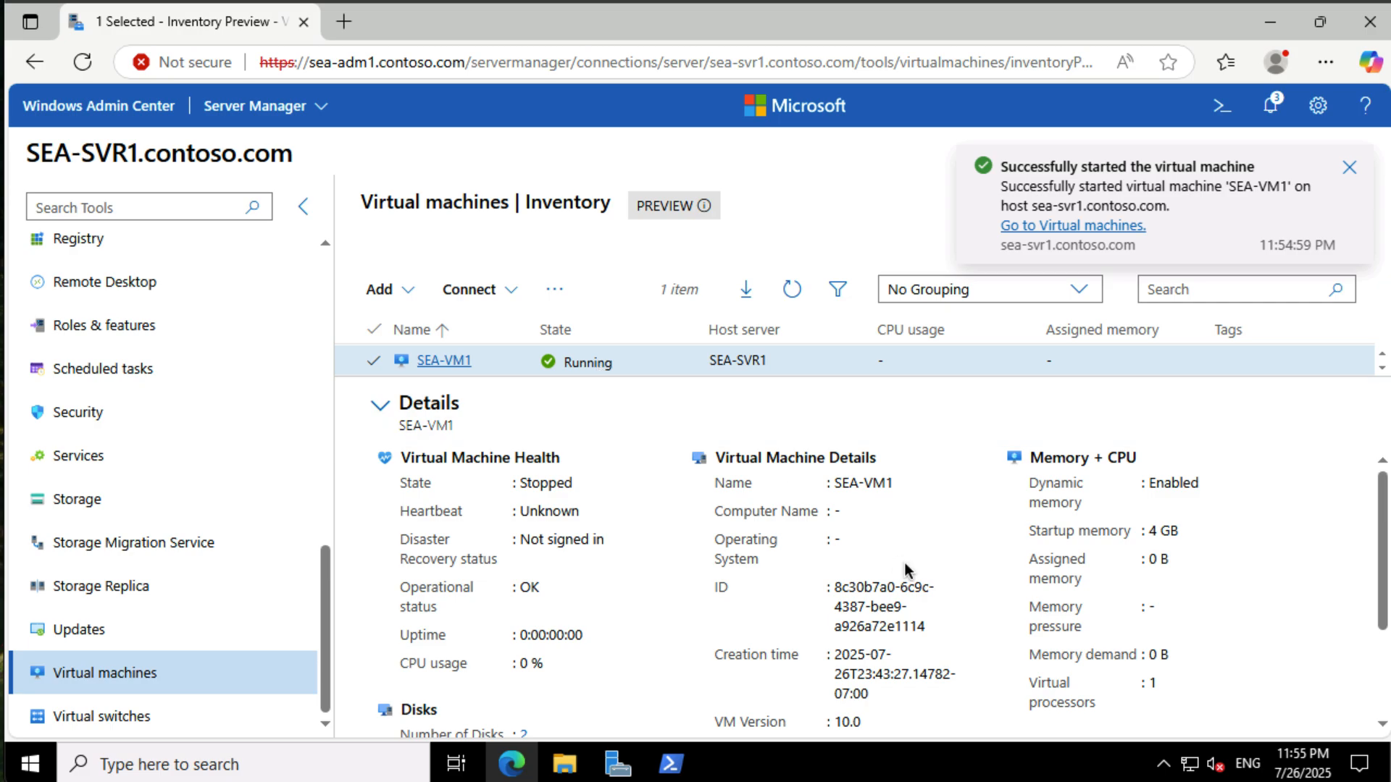
- Open SEA-VM1's details and review its disks and performance charts
scroll(904, 562, "down", 3)
scroll(904, 562, "up", 3)
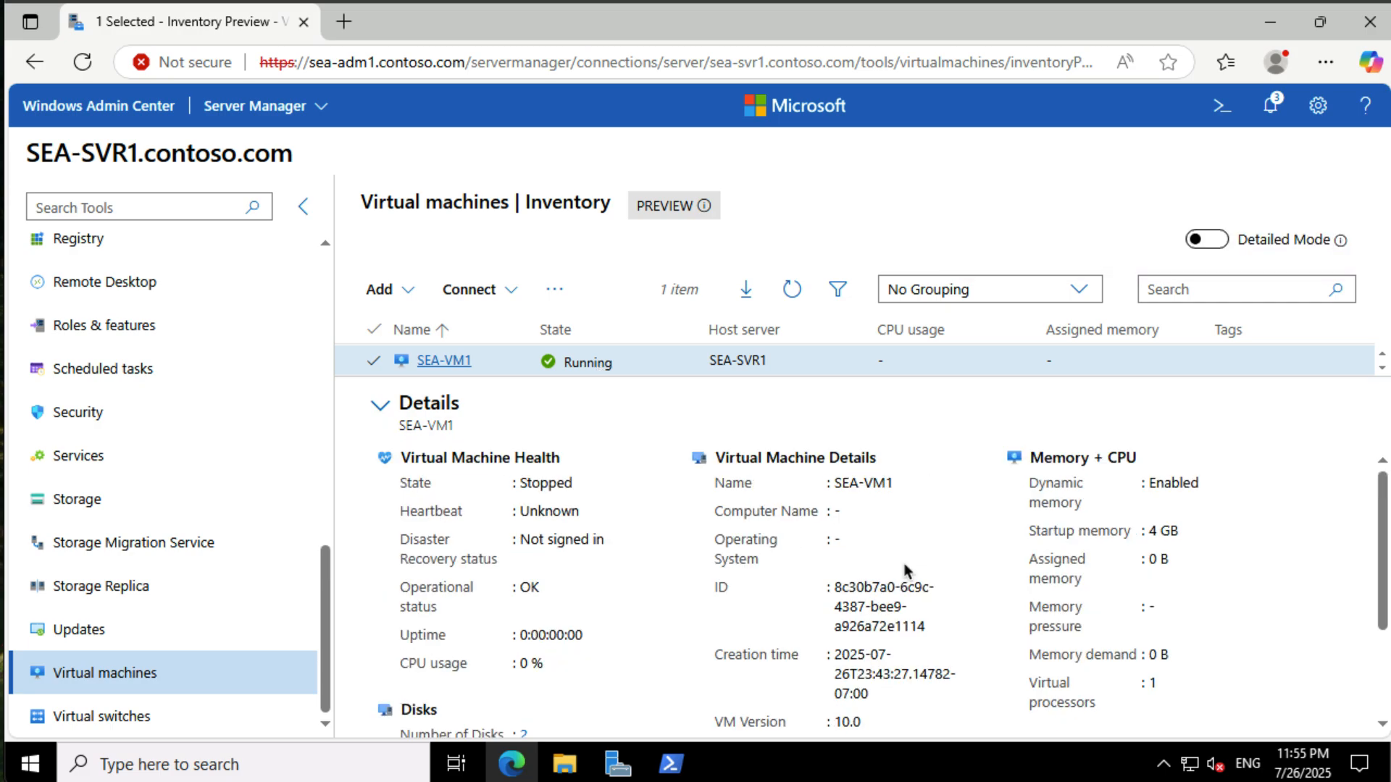
left_click(457, 361)
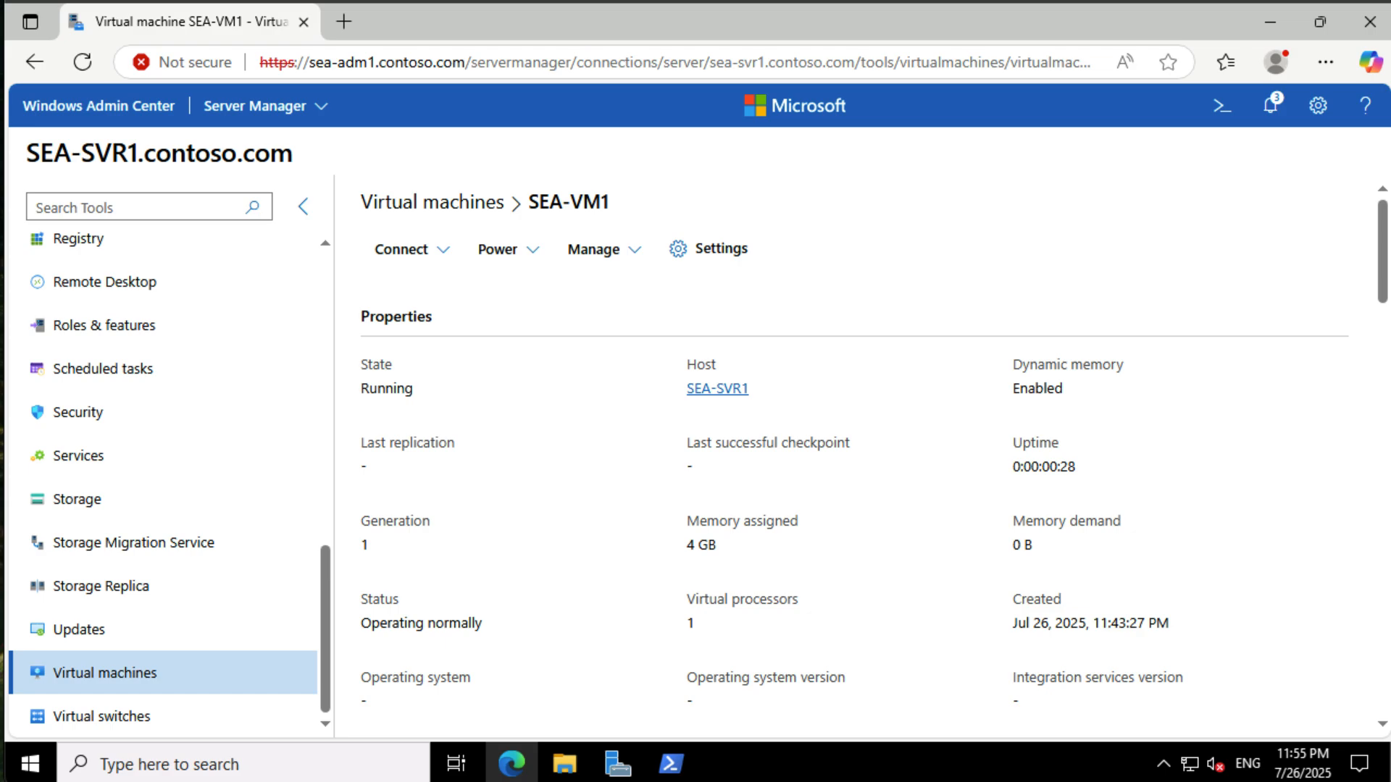
scroll(1366, 506, "down", 5)
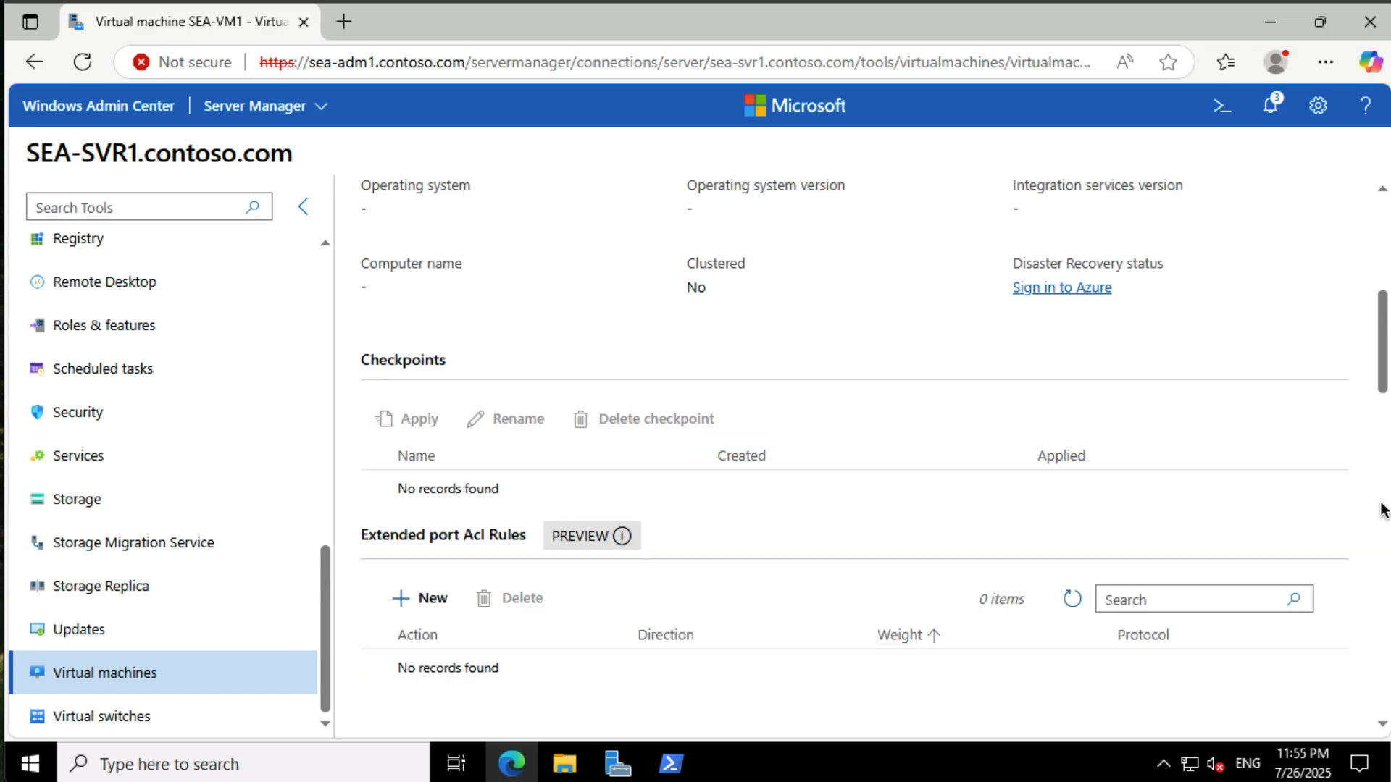
scroll(1381, 509, "down", 5)
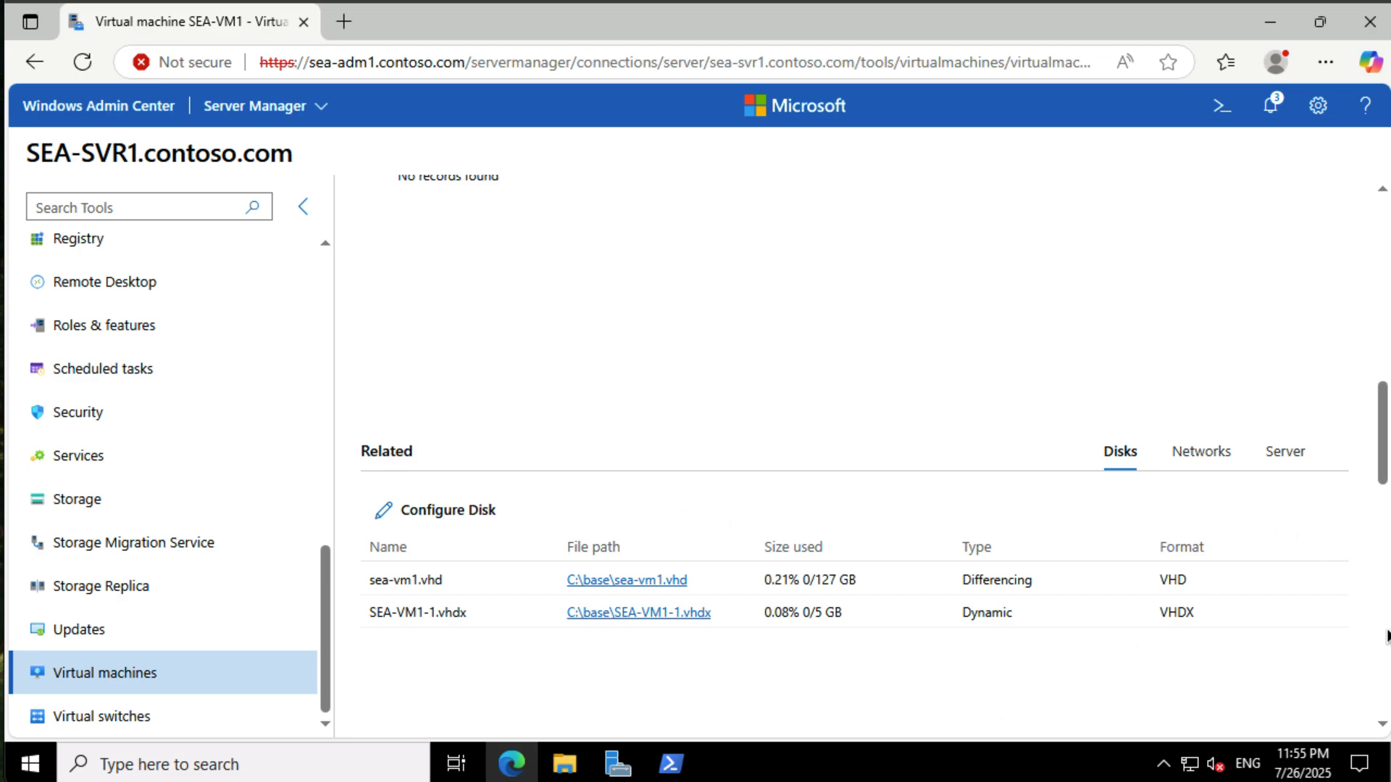
scroll(1387, 636, "down", 5)
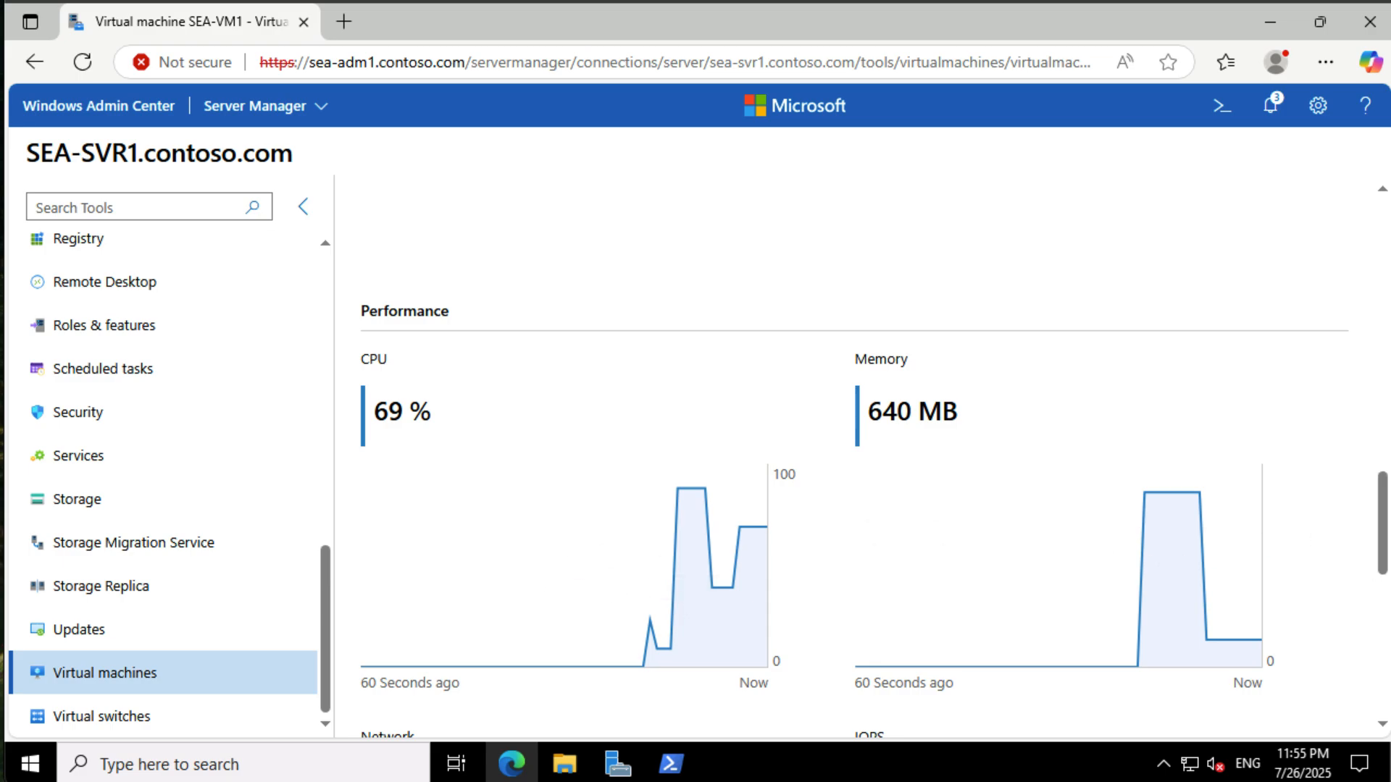
left_click(1383, 631)
left_click_drag(1383, 632, 1358, 174)
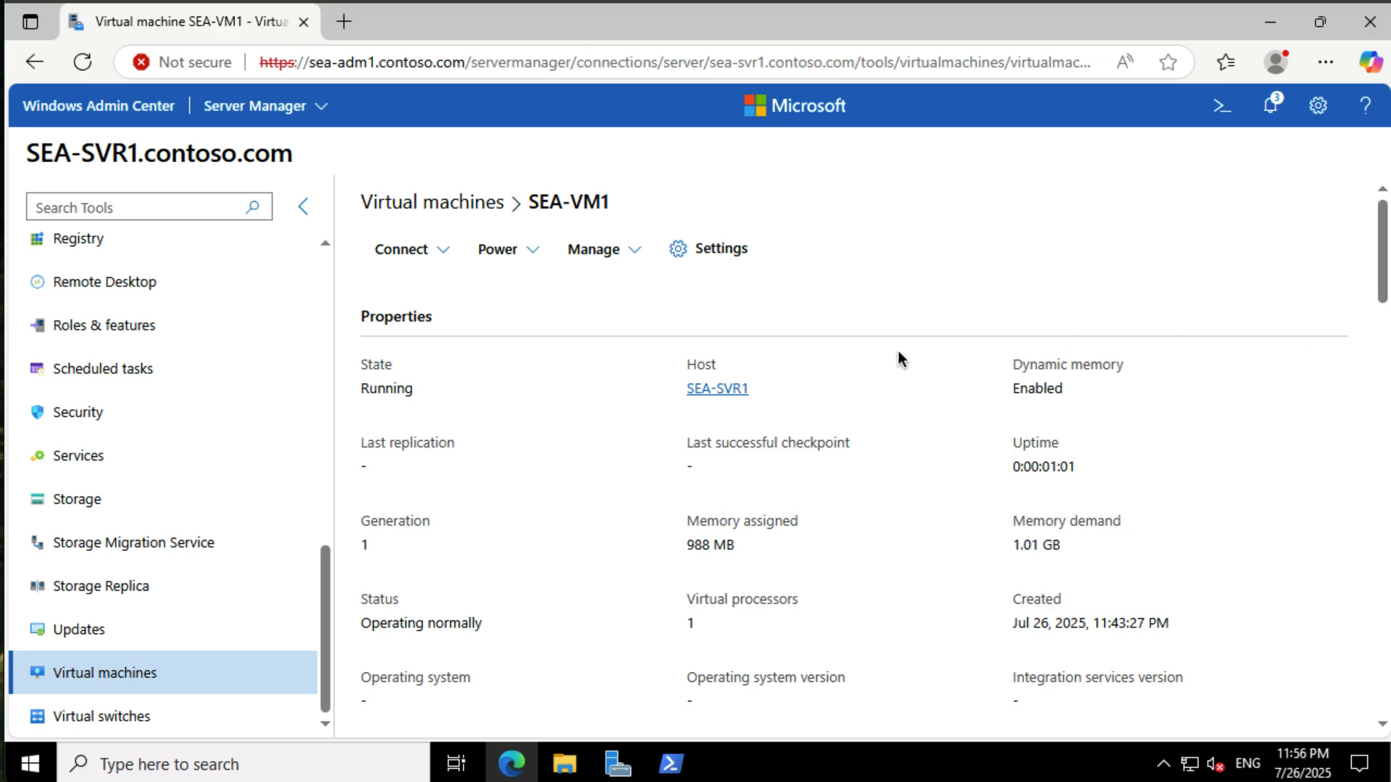
- Shut down the SEA-VM1 virtual machine and confirm the shutdown
left_click(491, 257)
left_click(576, 384)
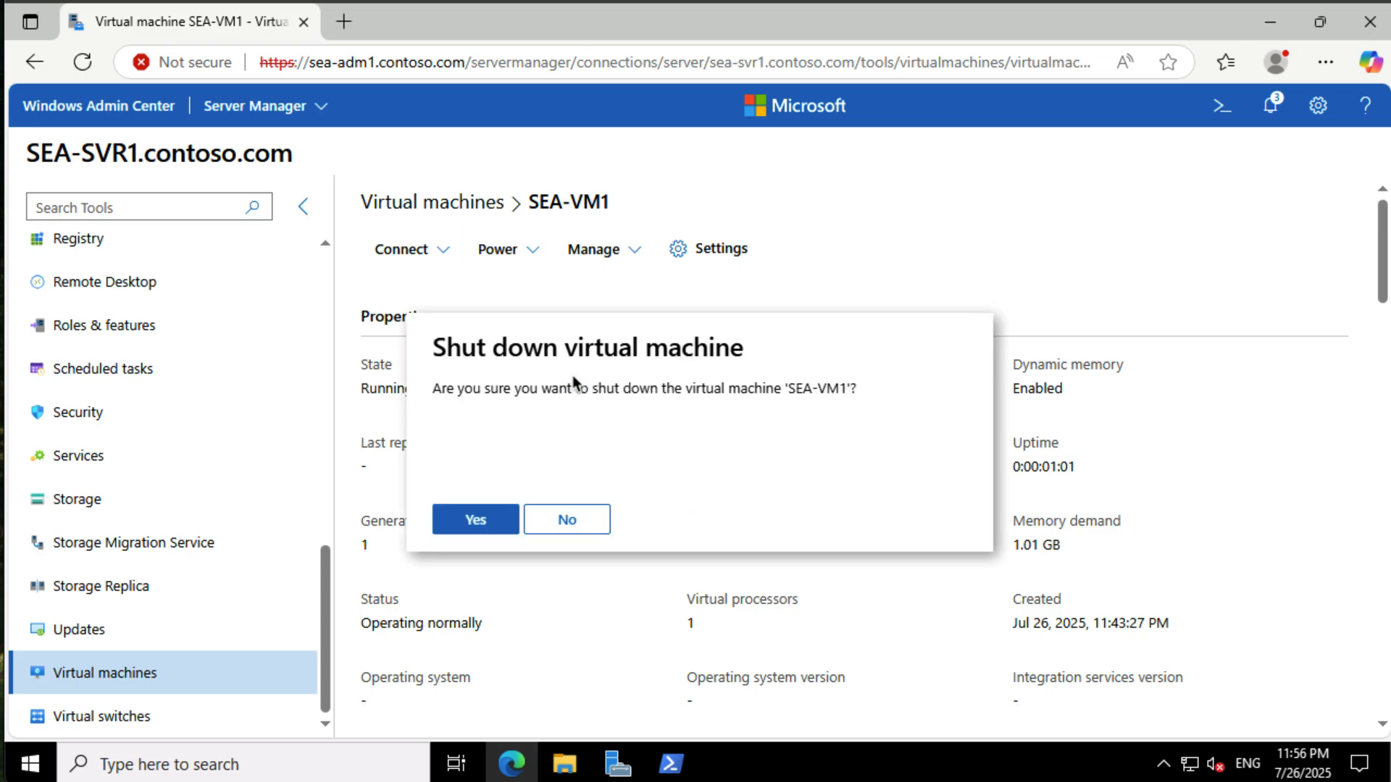
left_click(488, 524)
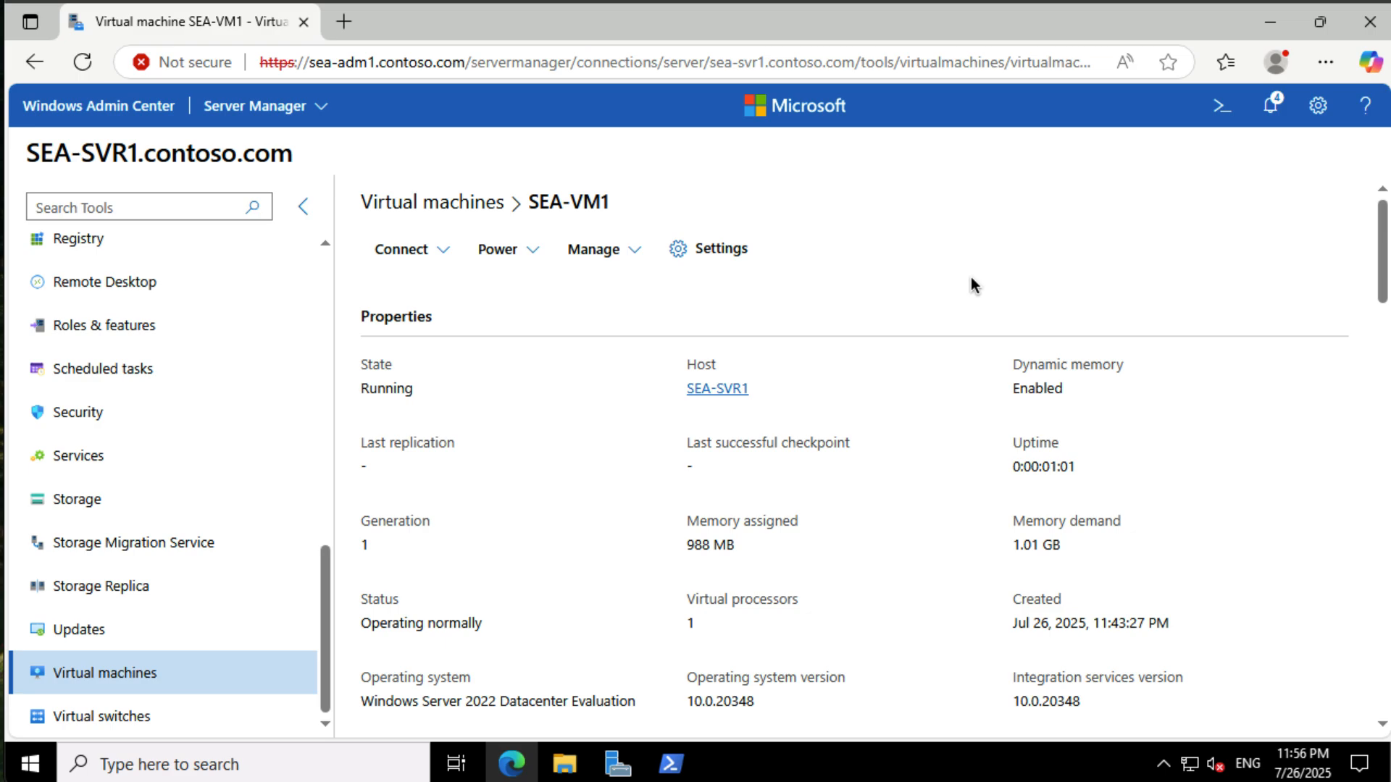
- Open the settings of the Contoso Private Switch virtual switch
left_click(171, 725)
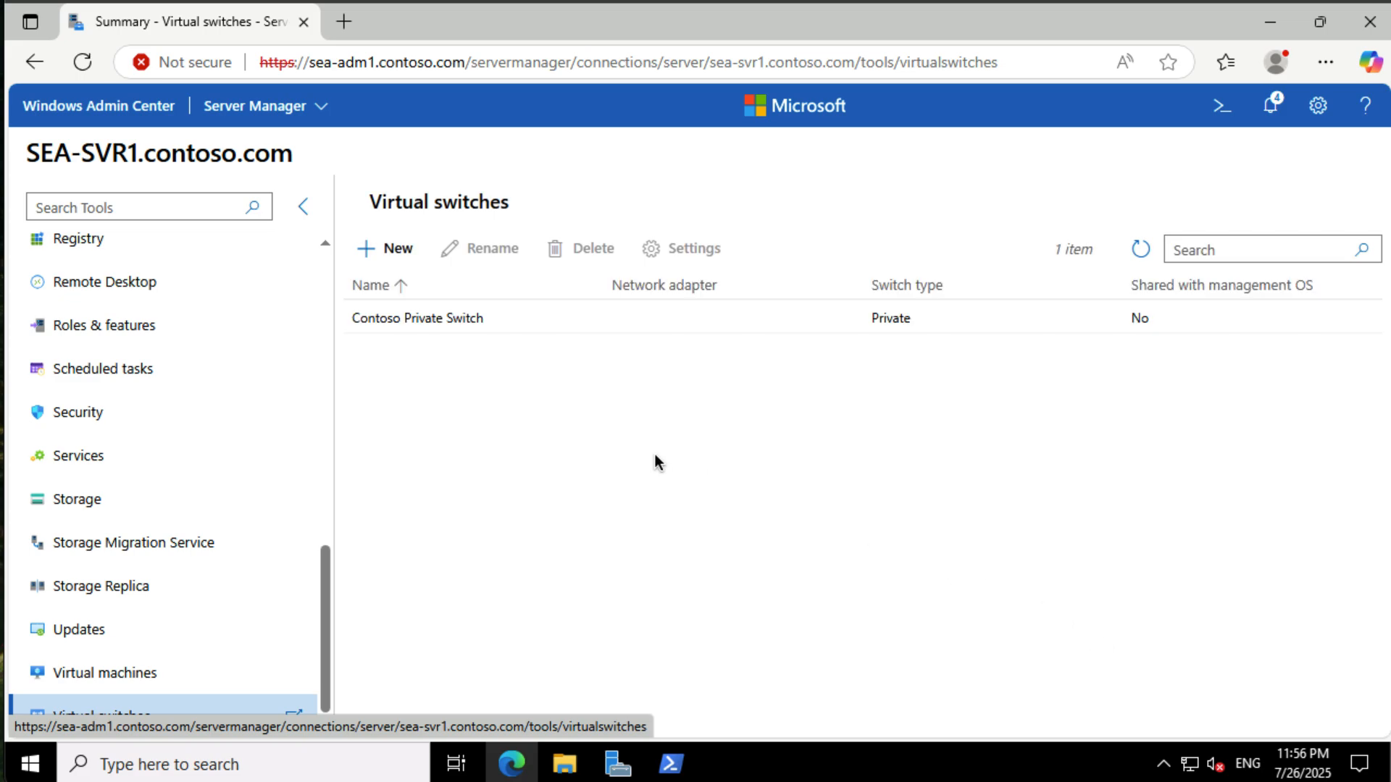
left_click(469, 319)
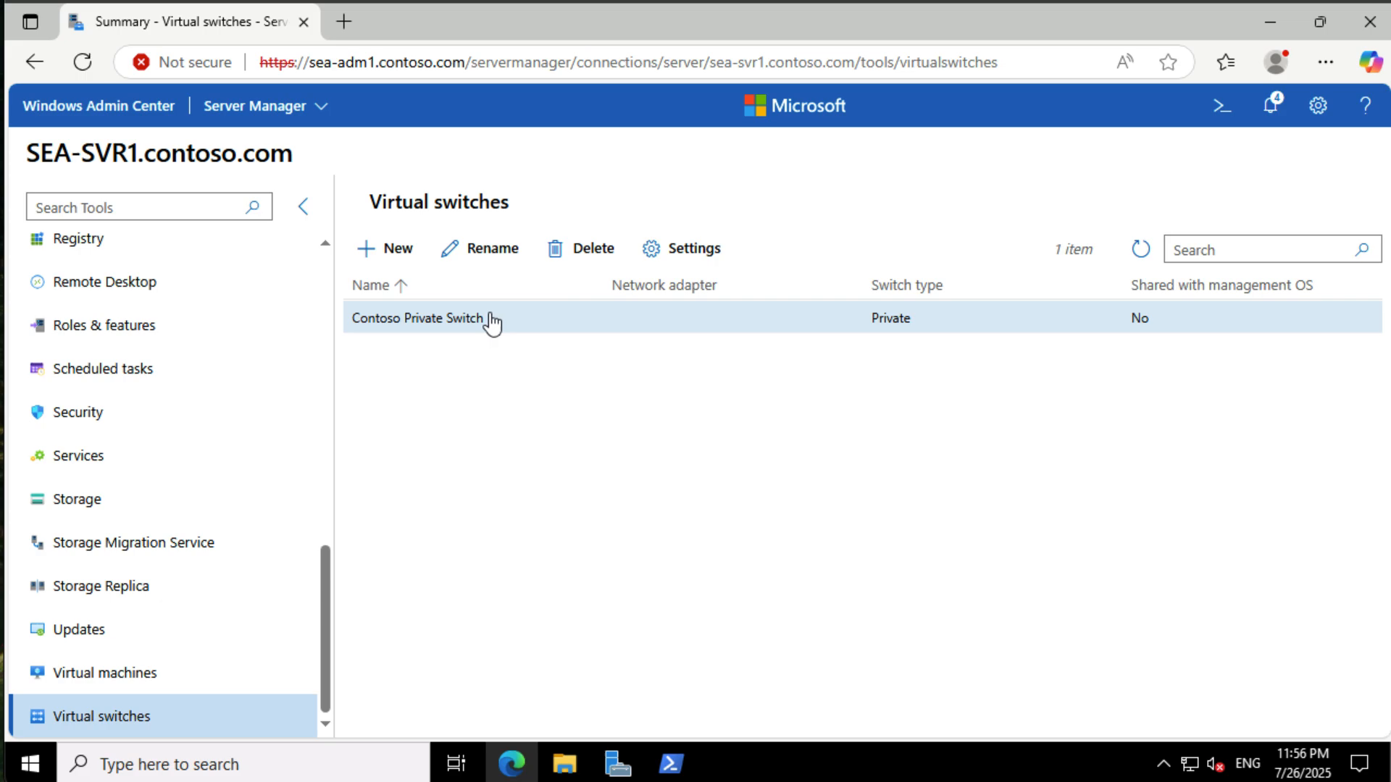
left_click(678, 251)
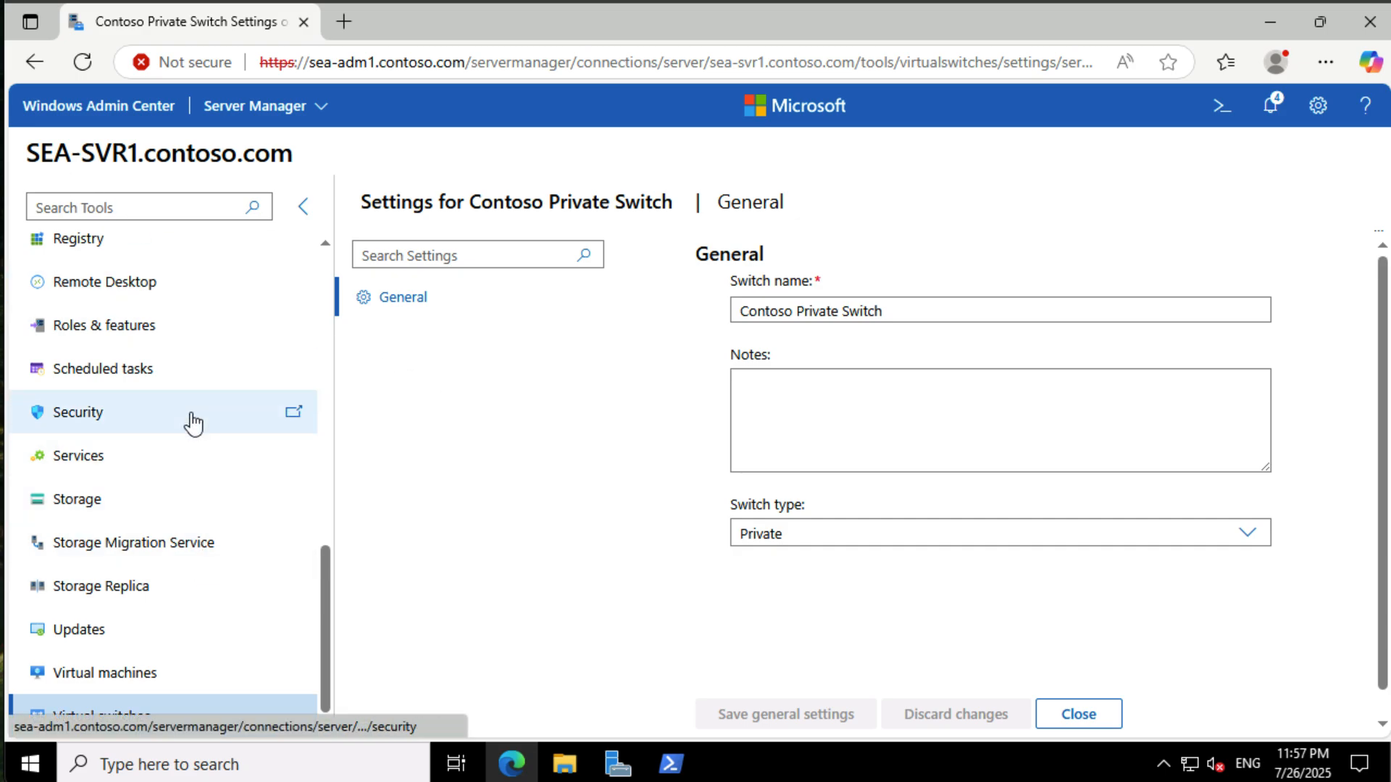
- In the server's PowerShell tool, download install-docker-ce.ps1 from the Windows-Containers GitHub helpful_tools folder with Invoke-WebRequest
scroll(193, 420, "up", 3)
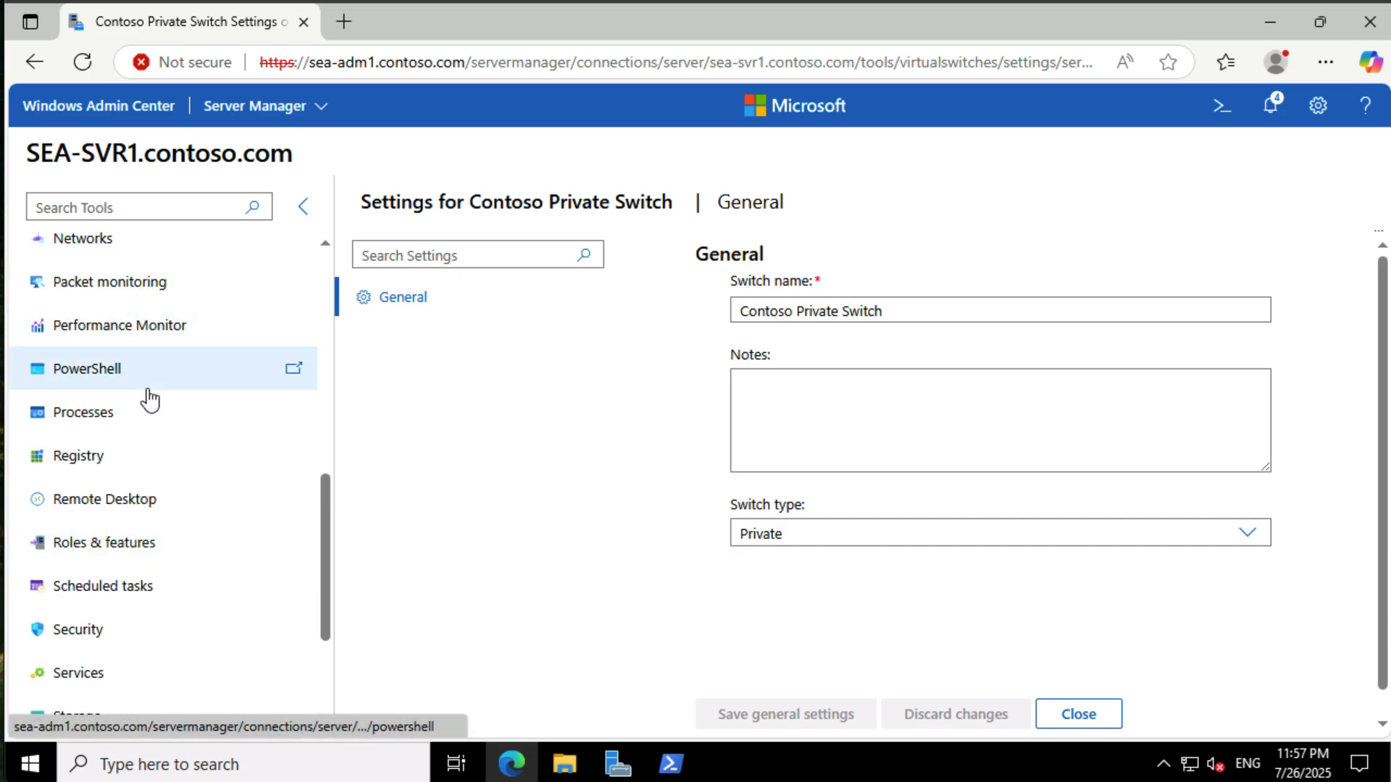
left_click(147, 389)
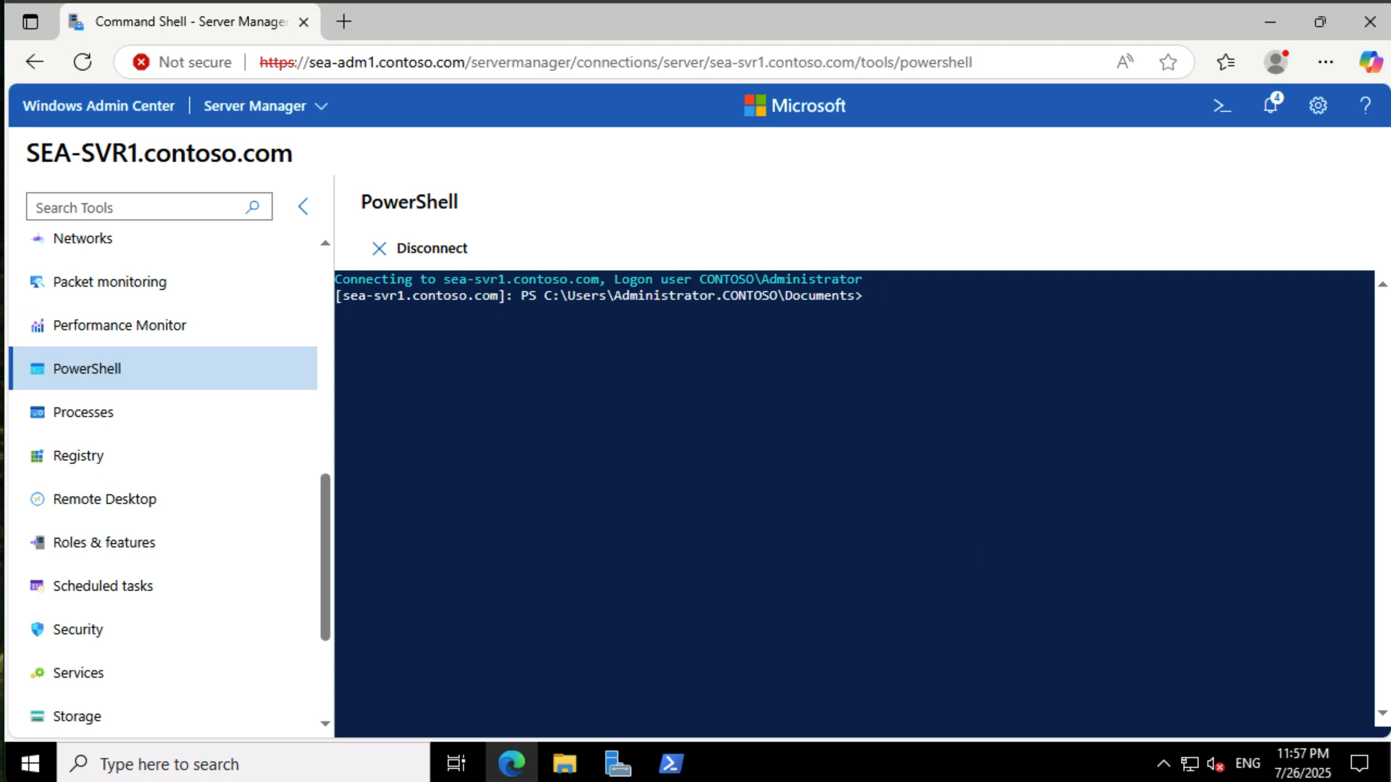
type("Invoke-WebRequest -UseBasicParsing \"https://raw.githubusercontent.com/microsoft/Wind")
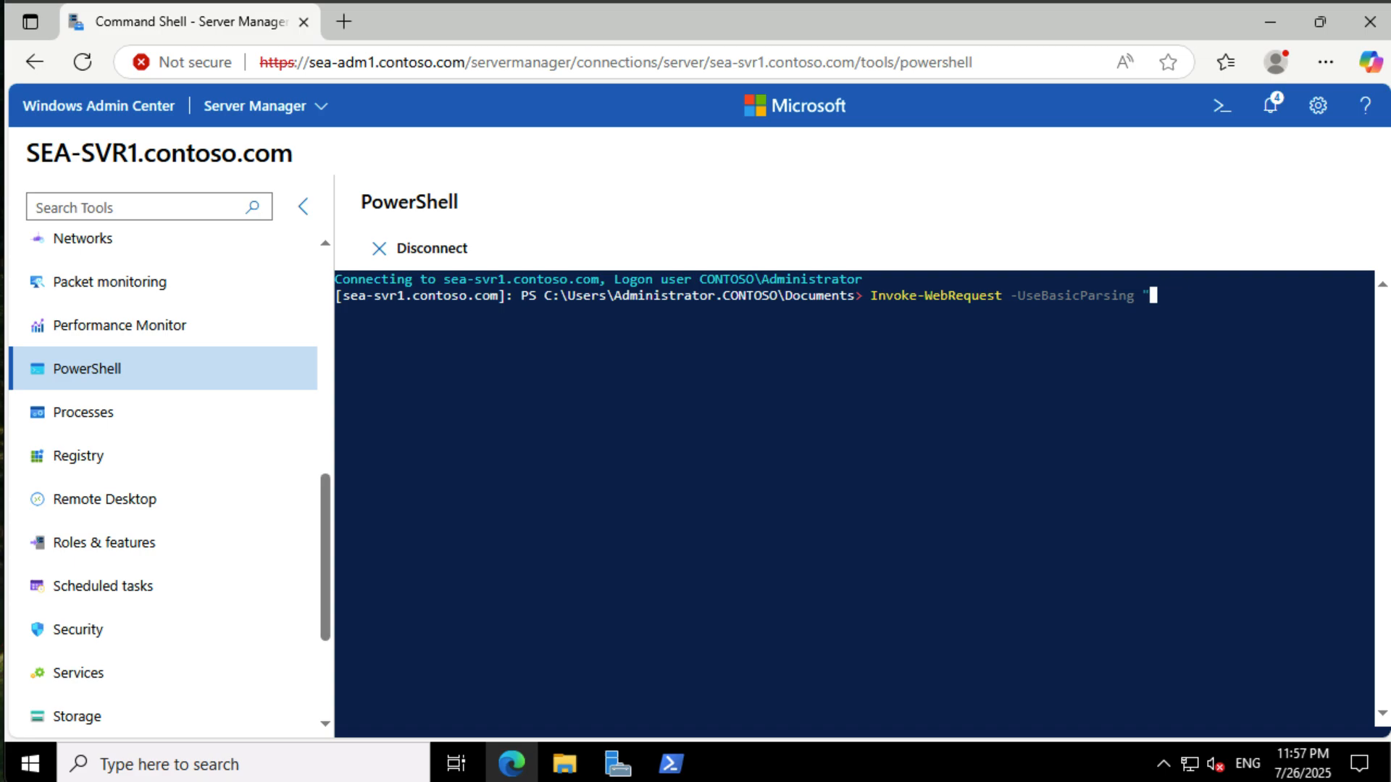
type("ful_tools/Install-DockerCE/install-docker-ce.ps1\" -o install-docker-ce.ps1")
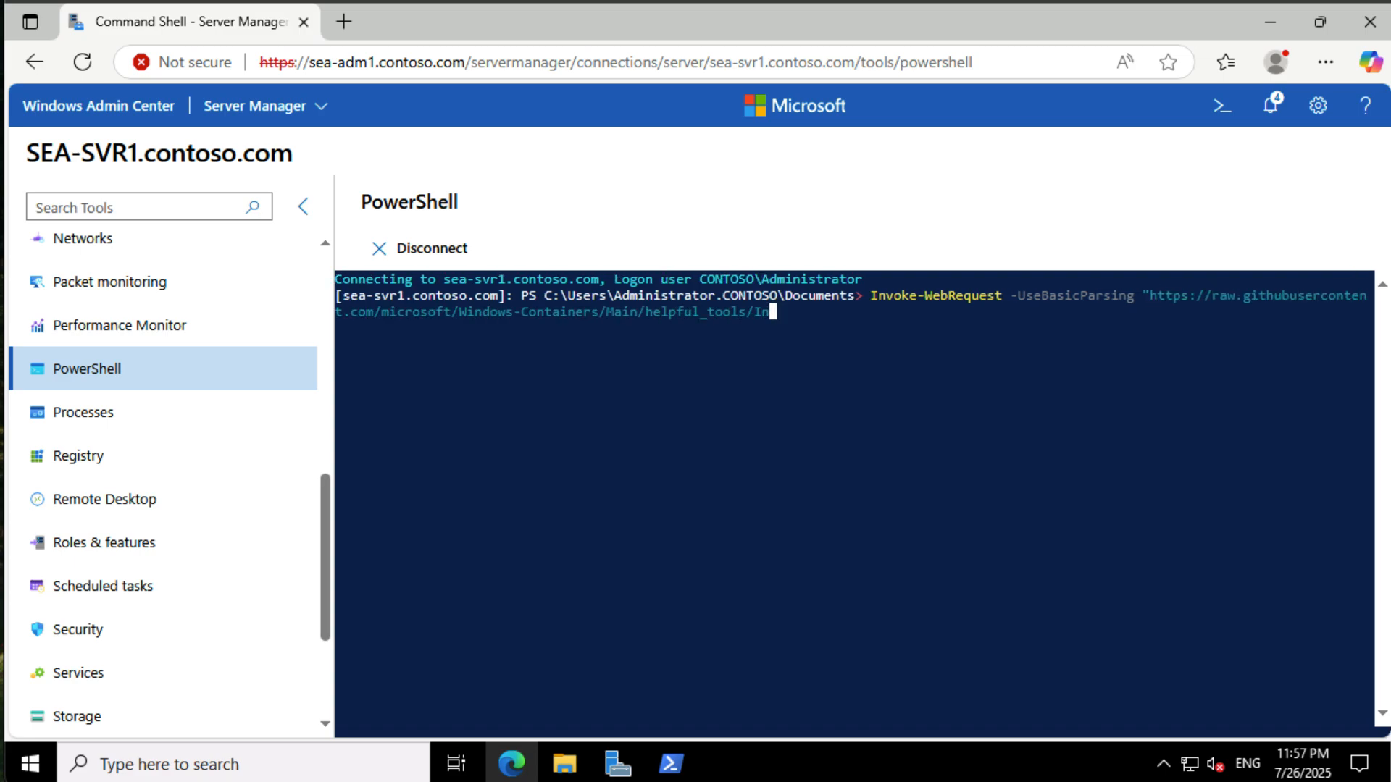
key("Return")
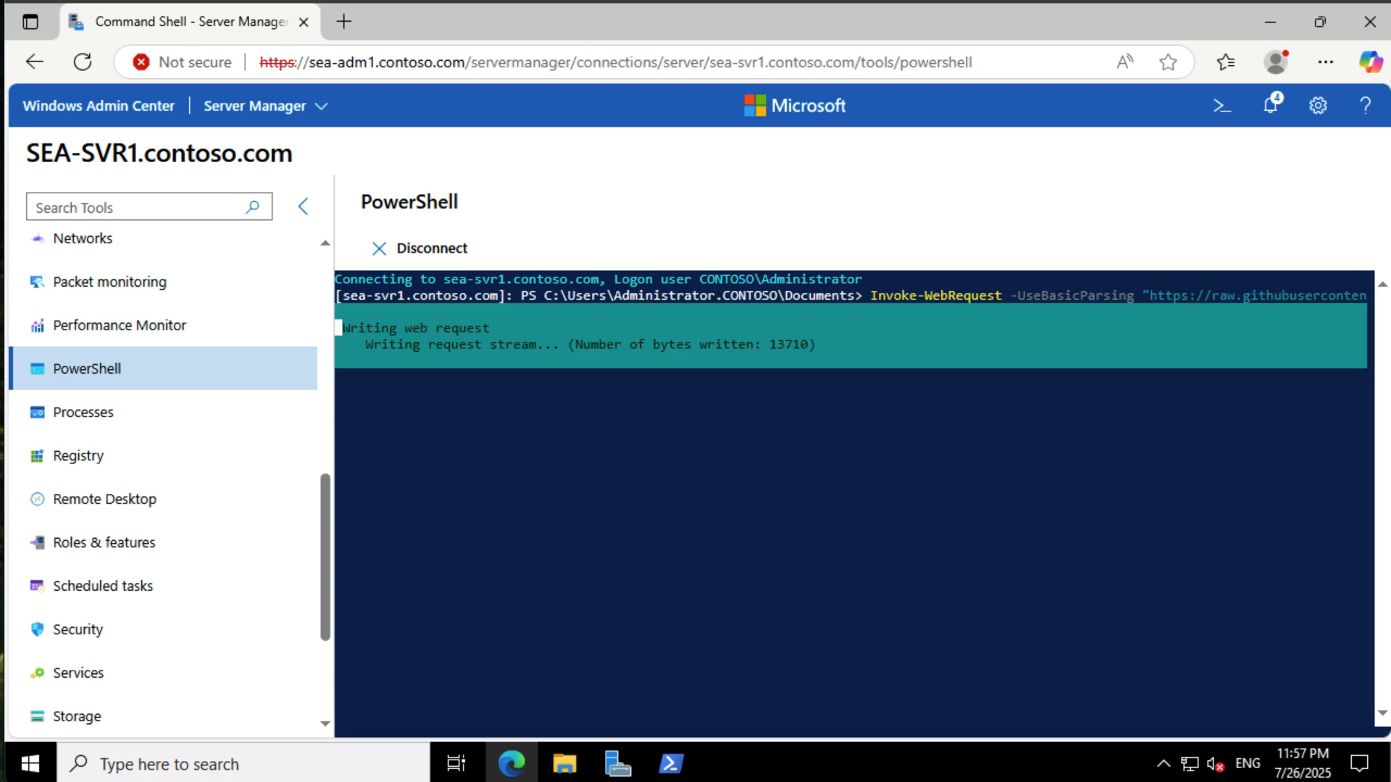
- Run .\install-docker-ce.ps1 and restart the server with Restart-Computer -Force
type(".\\install-docker-ce.ps1")
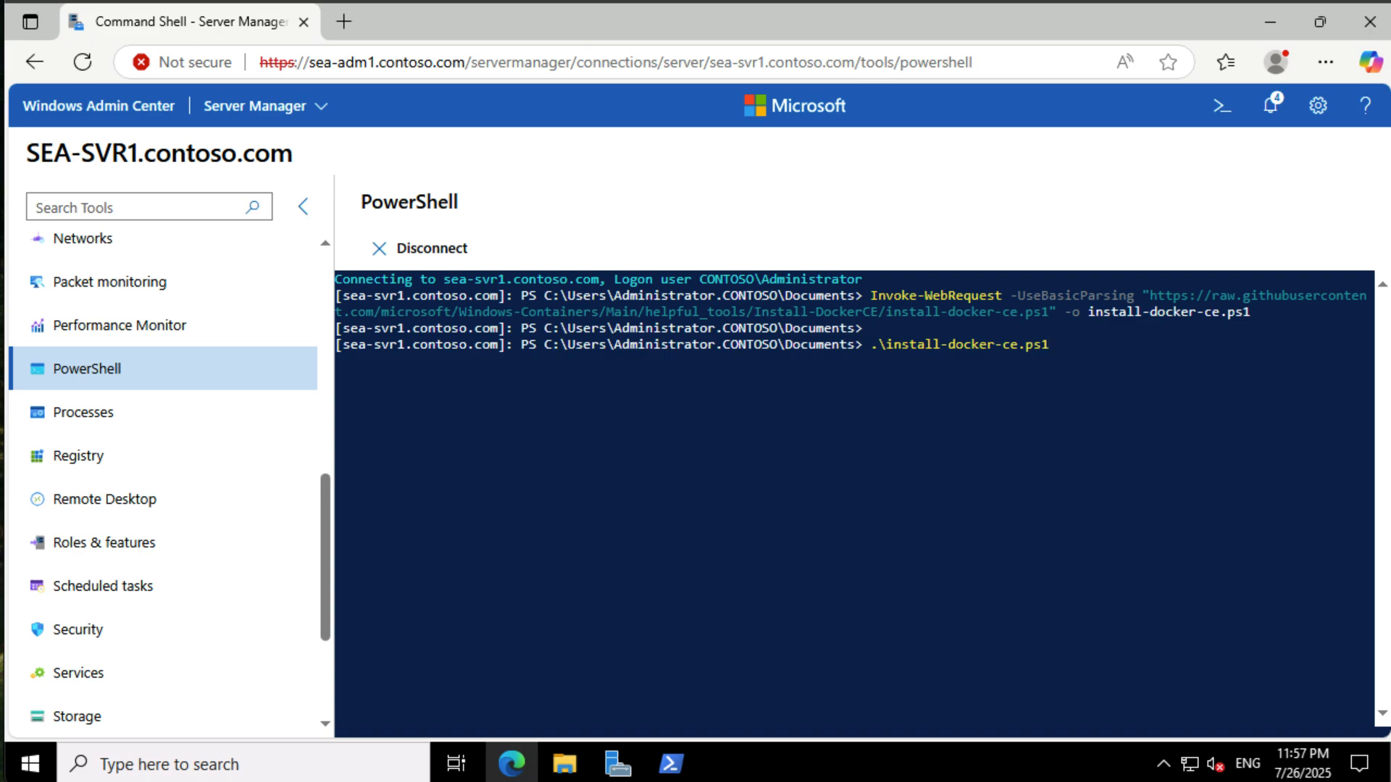
key("Return")
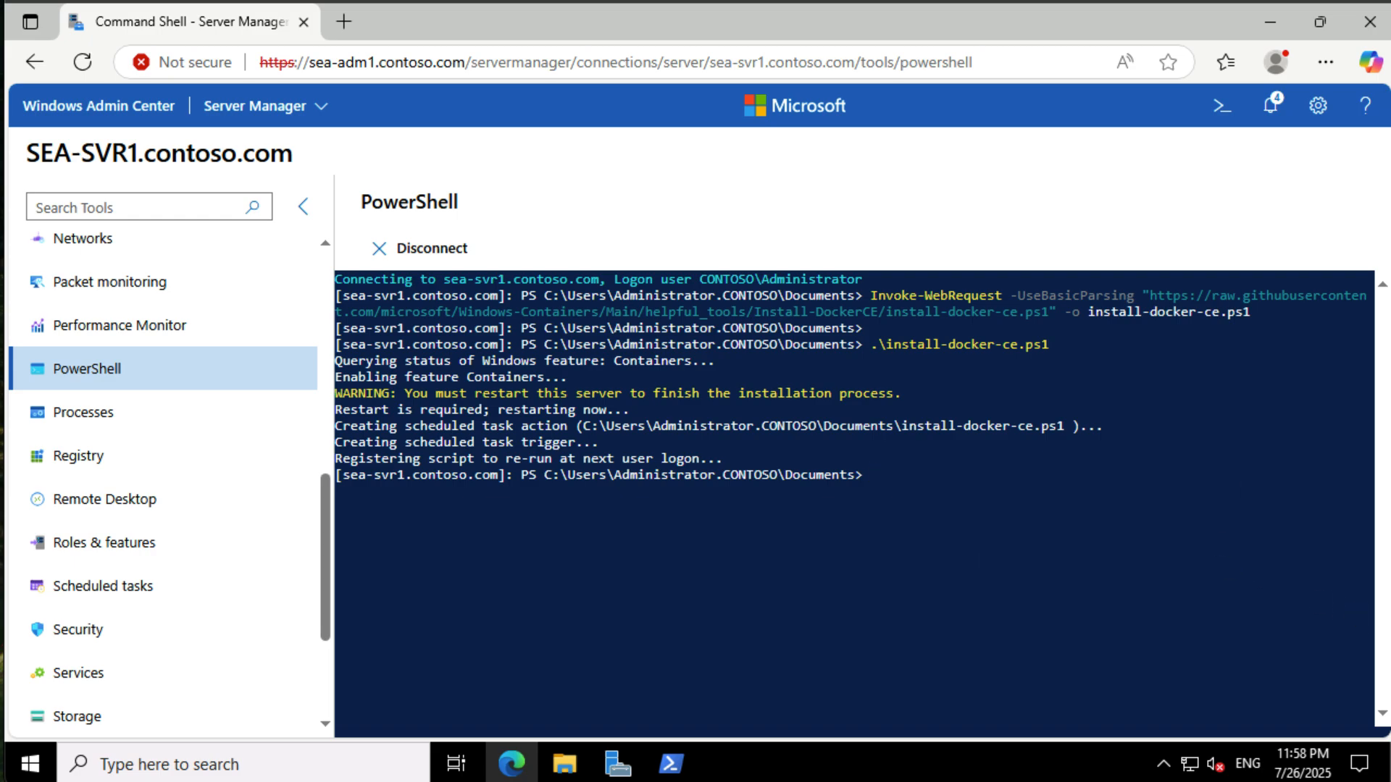
type("Restart-Computer -Force")
key("Return")
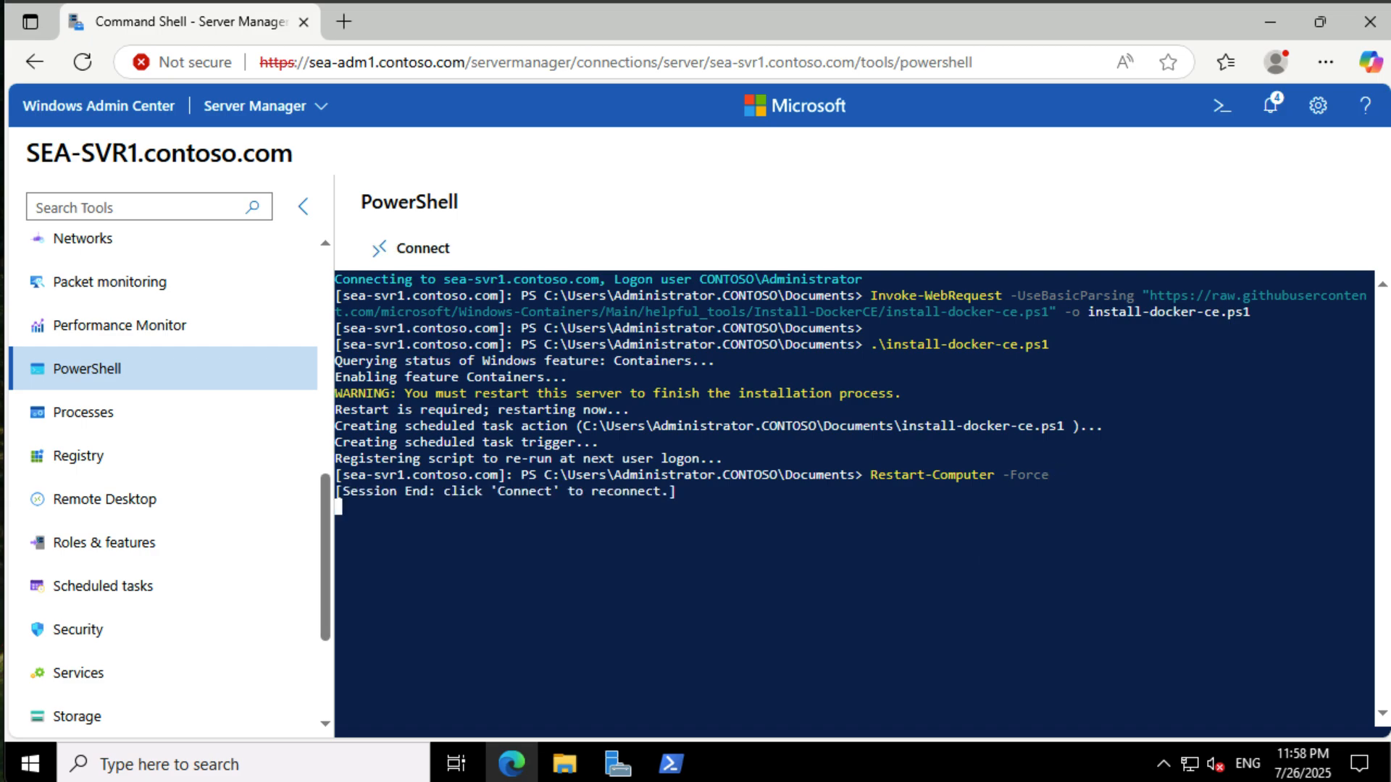
- Reconnect the PowerShell session and try the docker pull command for nanoserver:ltsc2022 and the docker command
left_click(423, 248)
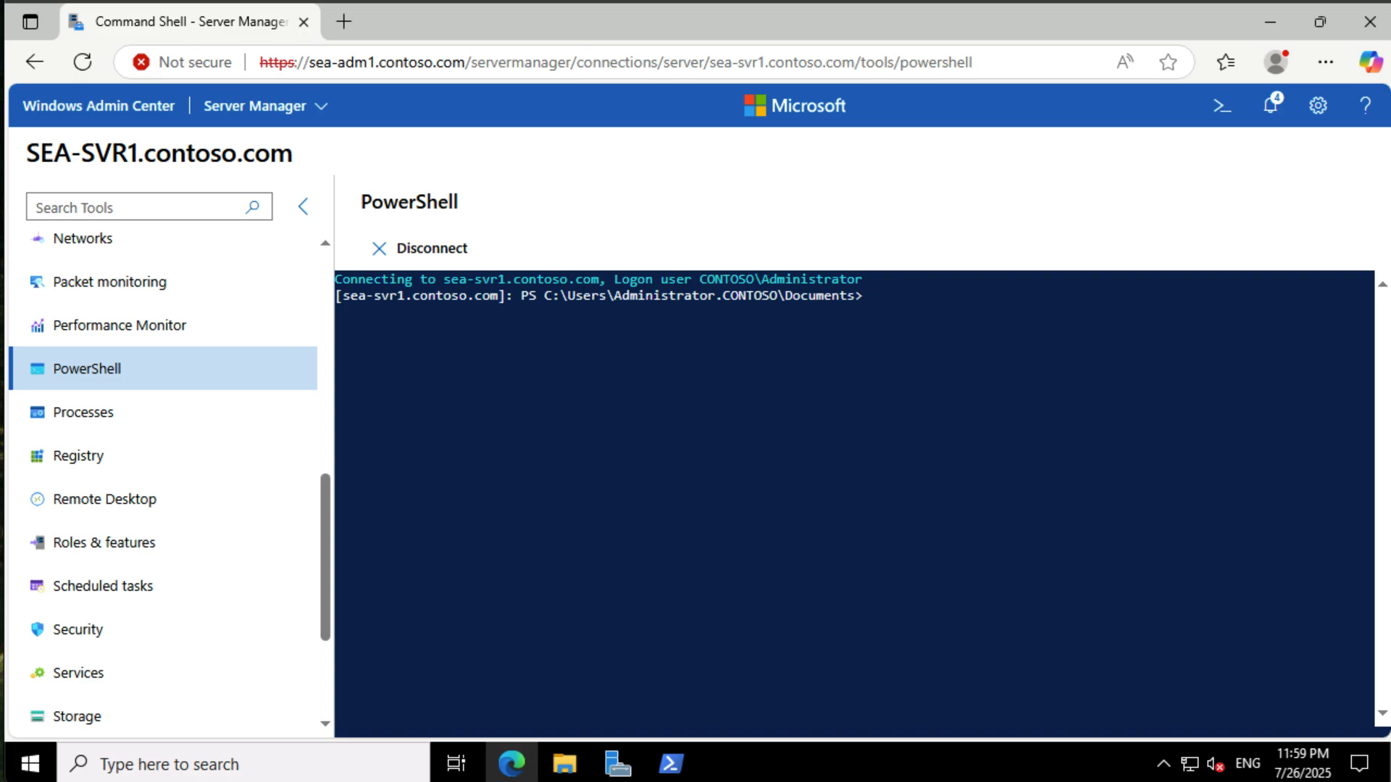
type("docker pull mcr.microsoft.com/windows/nanoserver:ltsc2022")
key("Return")
type("docker")
key("Return")
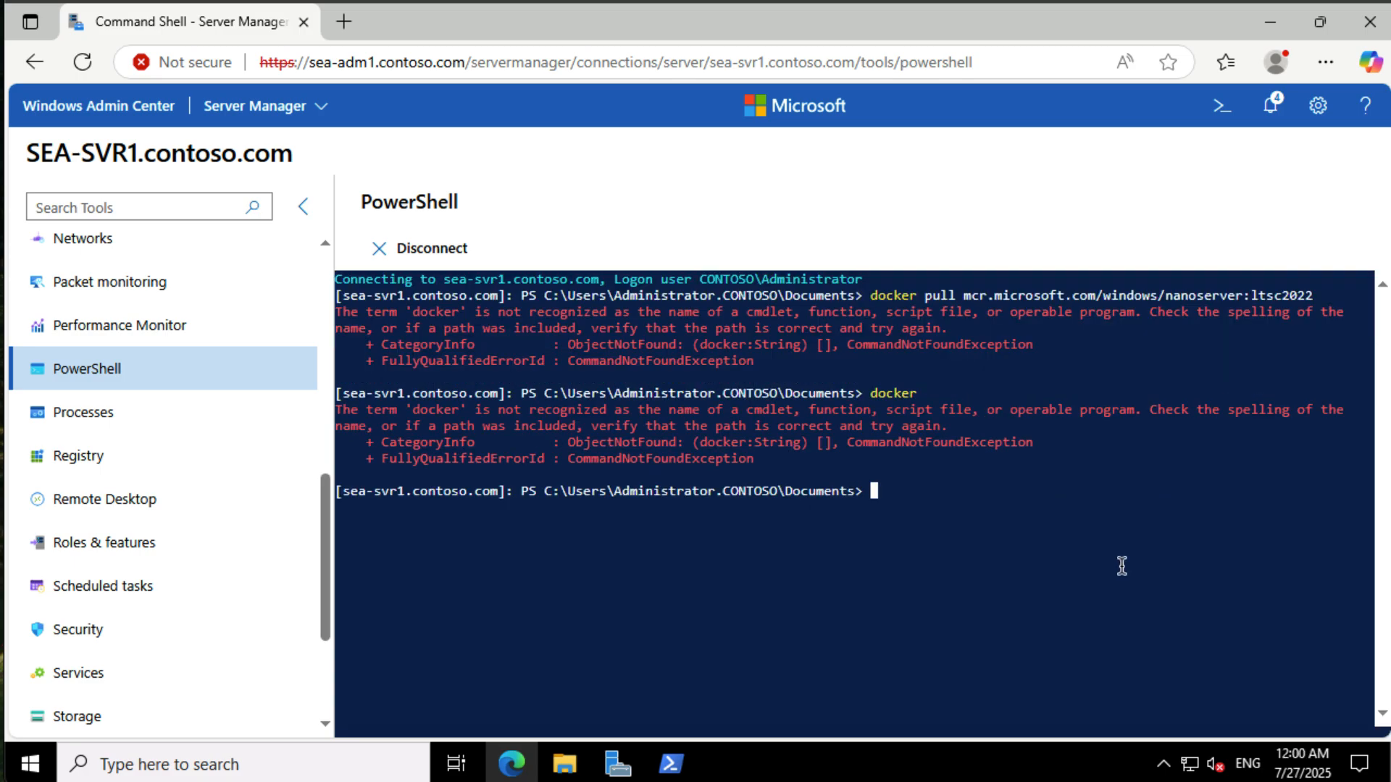
- Display the contents of the Install-ContainerHost.err file with the type command
type(".\\Install-ContainerHost.er")
type("r")
key("Home")
type("type")
key("Return")
- Rerun .\install-docker-ce.ps1 and list the Docker images with docker images
type(".\\install-docker-ce.ps1")
key("Return")
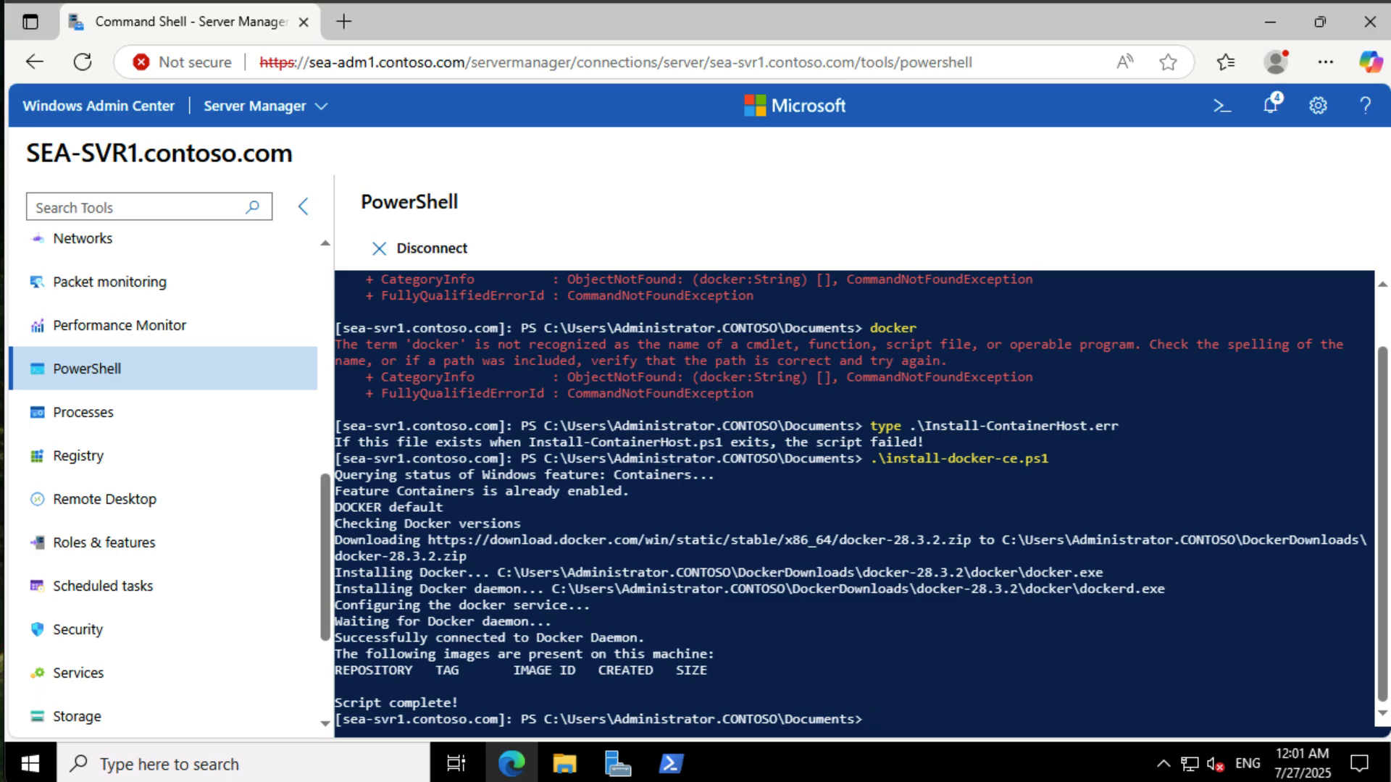
type("docker image")
type("s")
key("Return")
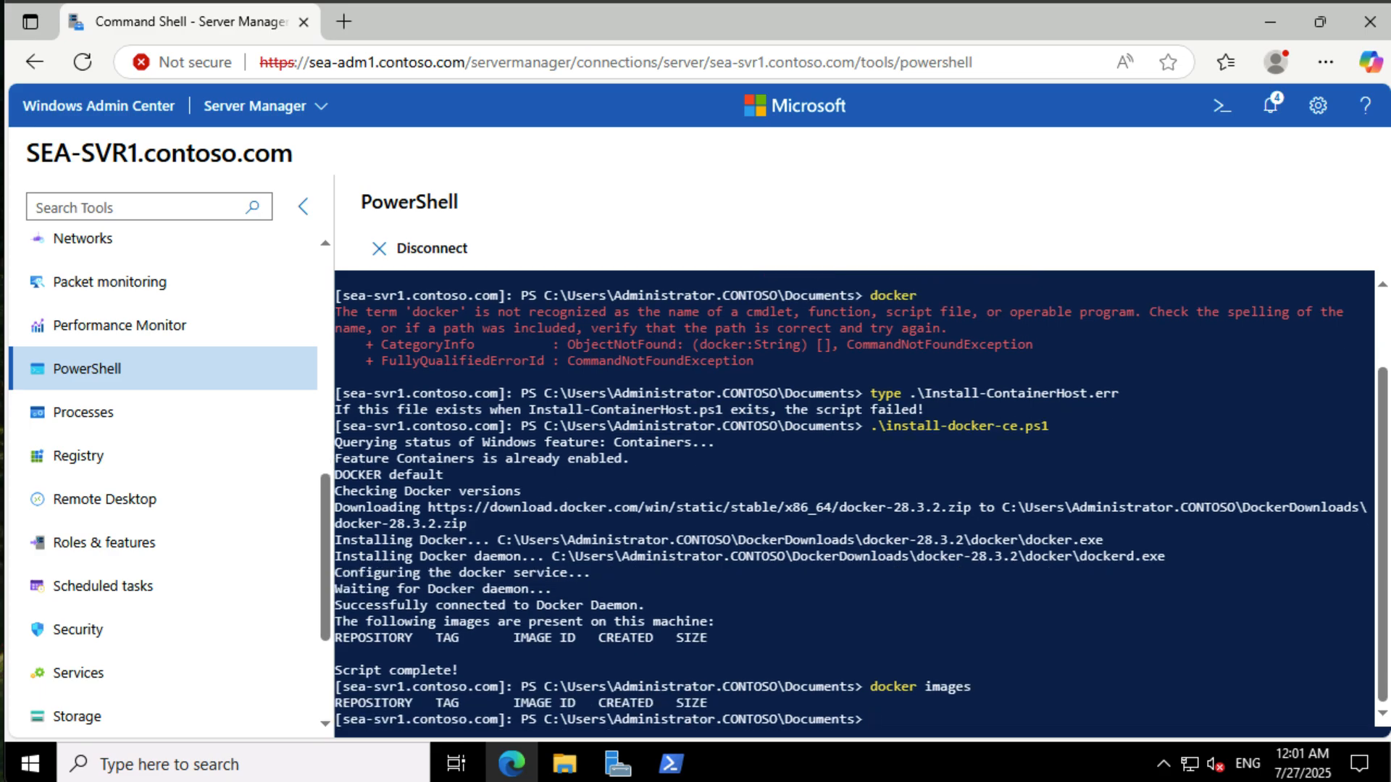
- Pull the mcr.microsoft.com/windows/nanoserver:ltsc2022 image with docker pull
type("docker pull mcr.microsoft.com/windows/nanoserver:ltsc2022")
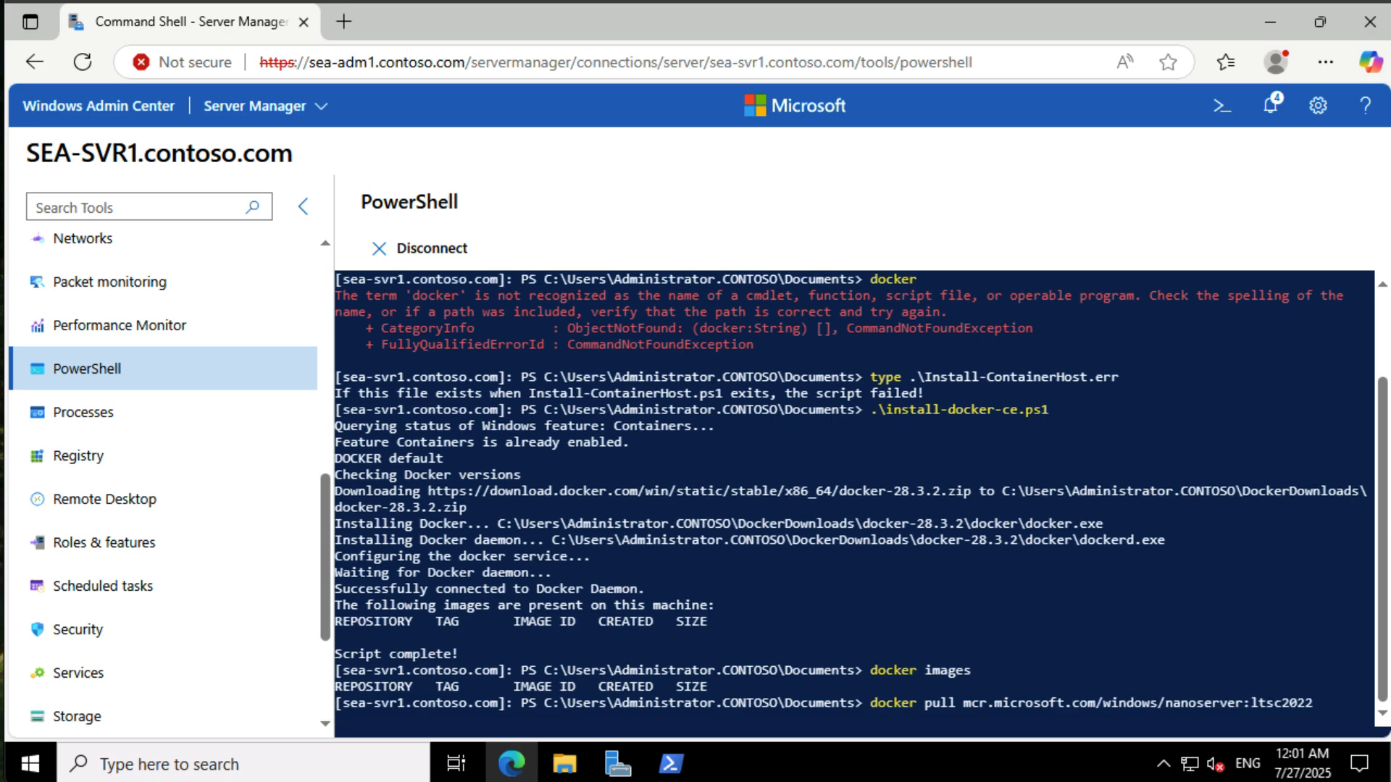
key("Return")
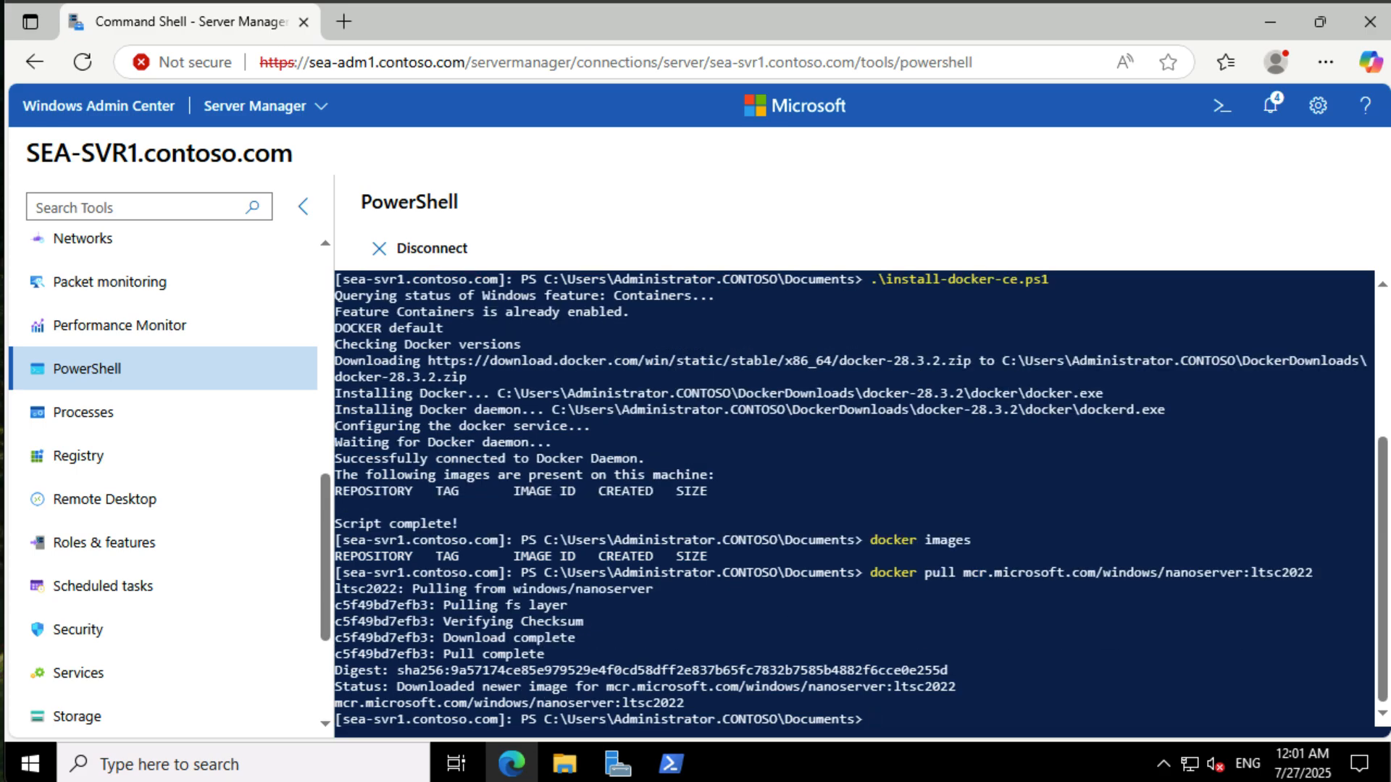
- Run an interactive nanoserver:ltsc2022 container with cmd.exe using docker run -it
type("docker run -it mcr.microsoft.com/windows/nanoserver:ltsc2022 cmd.exe")
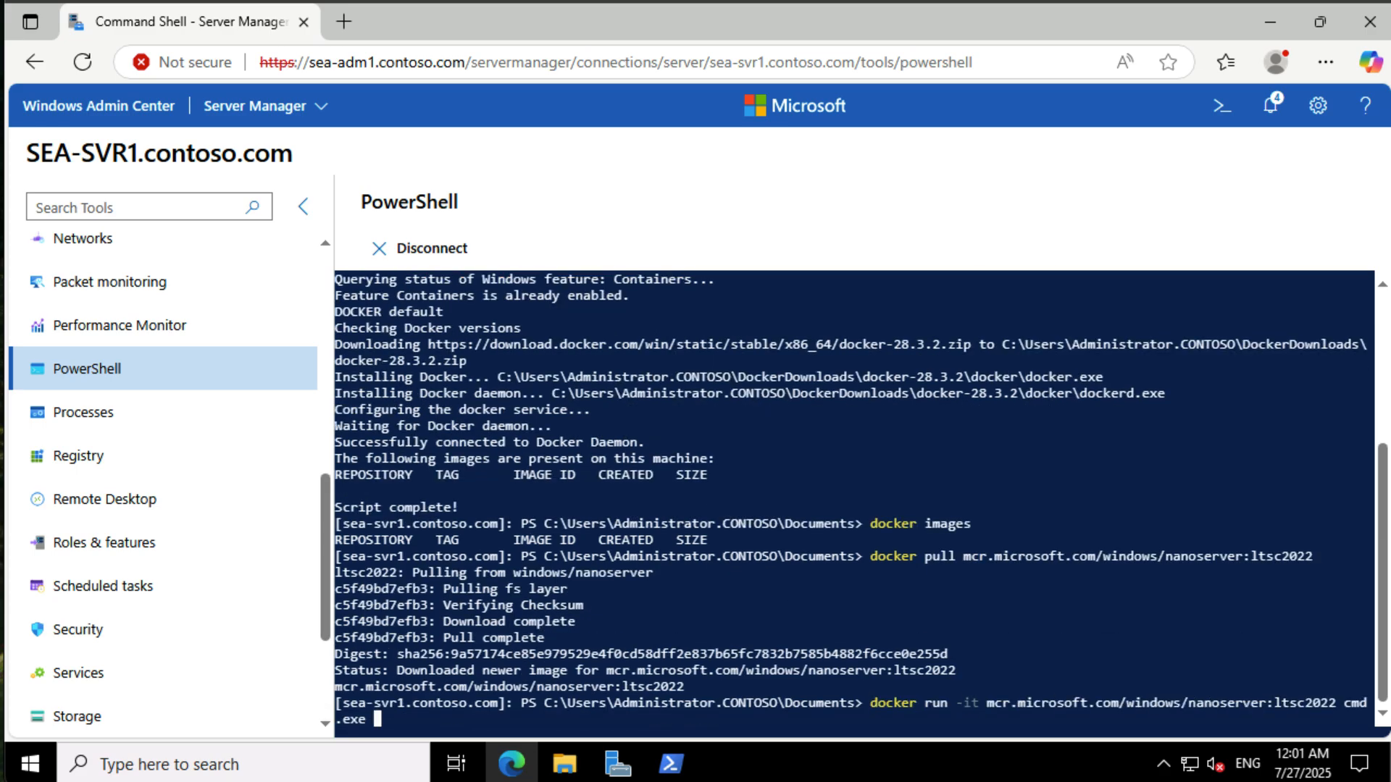
key("Return")
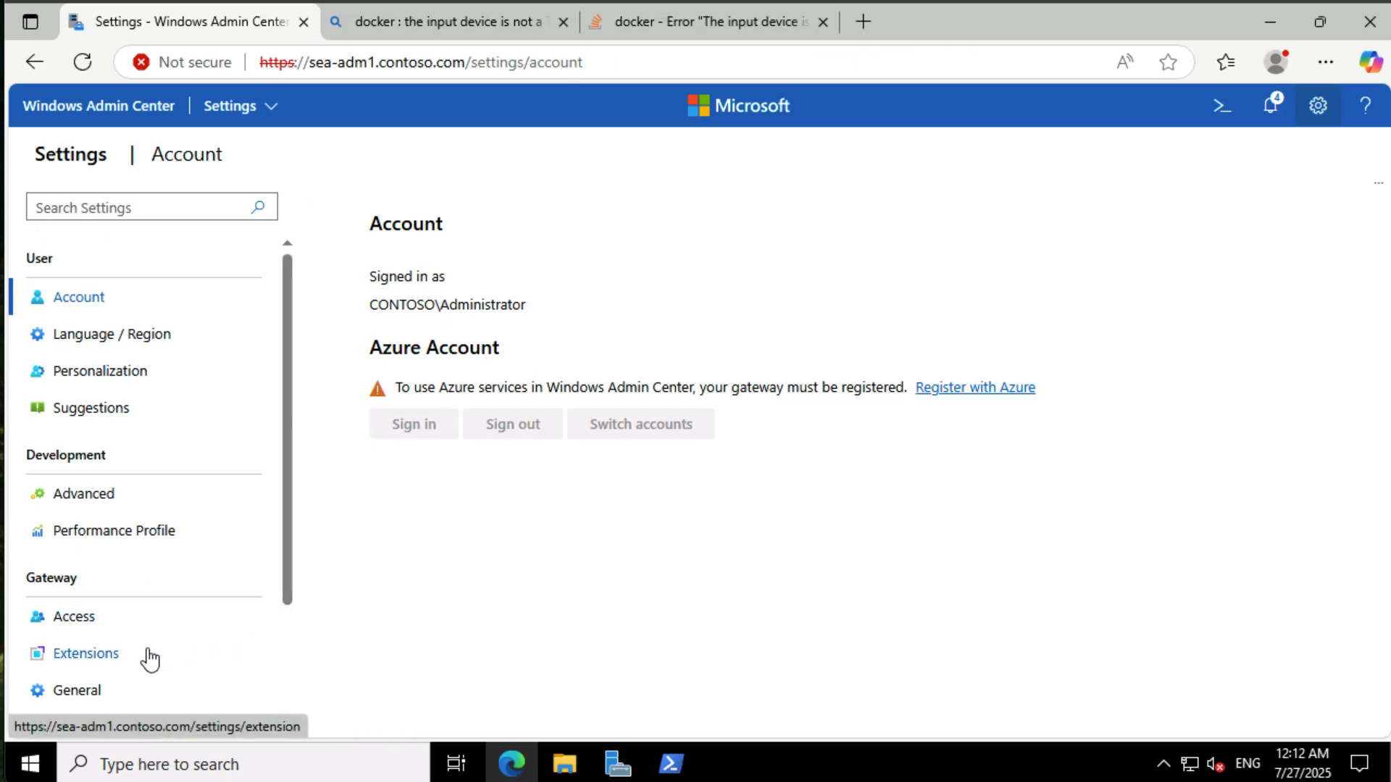
- Install the Containers extension from the available extensions in gateway settings
left_click(150, 660)
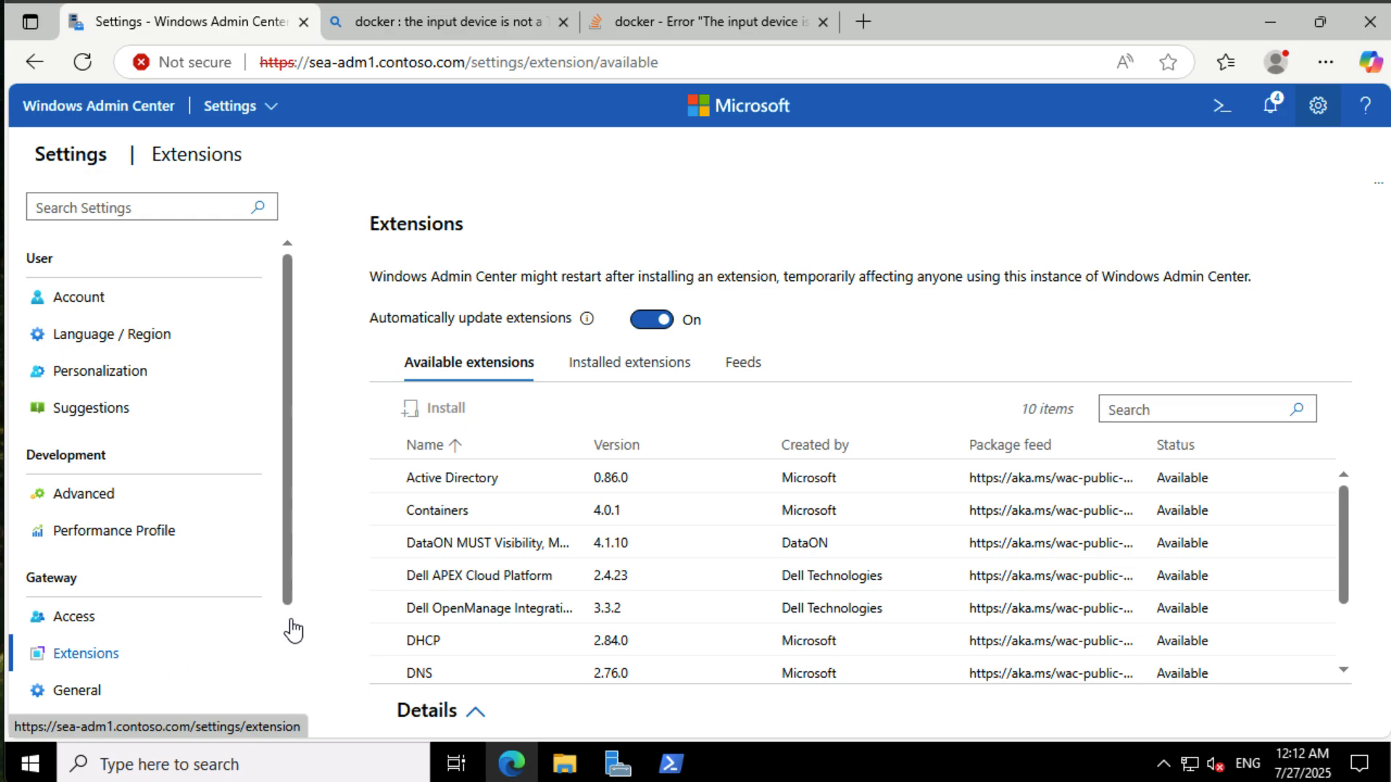
left_click(475, 510)
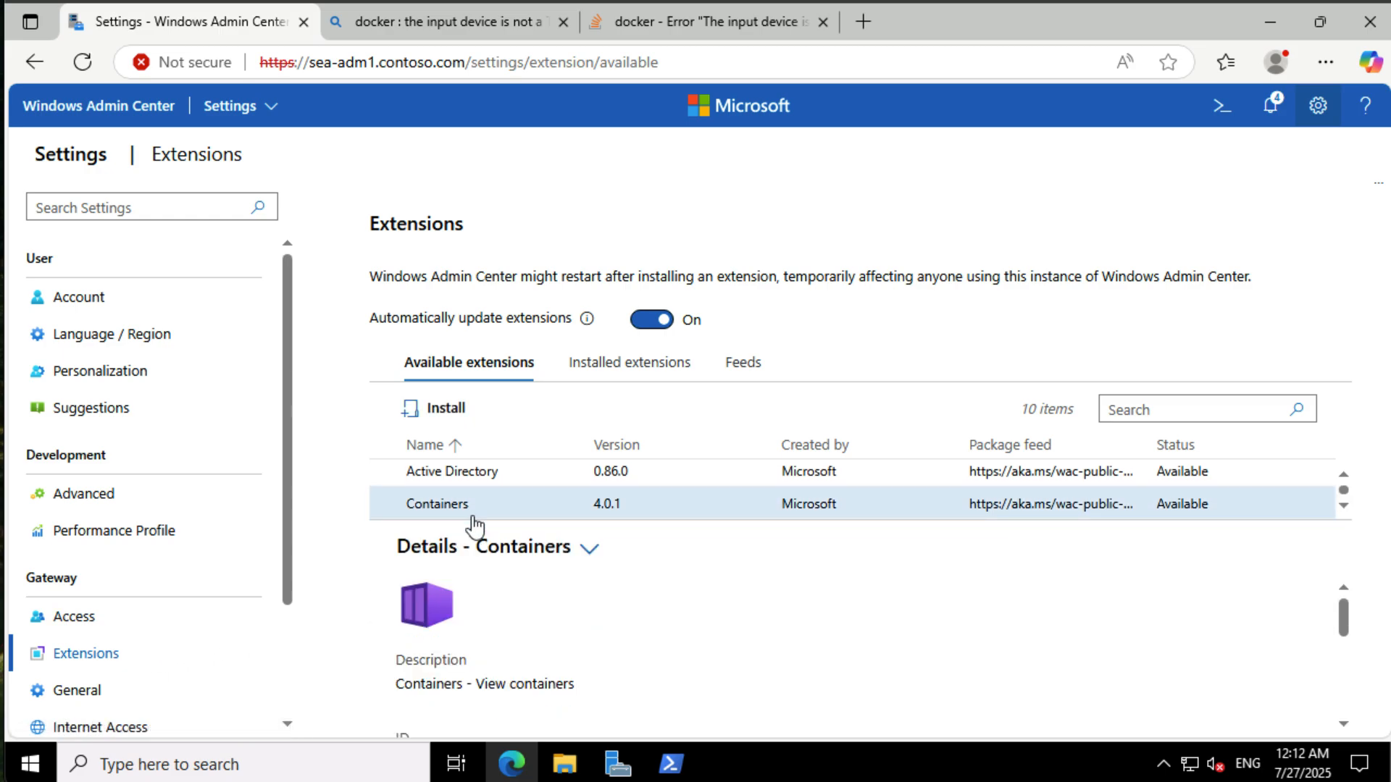
left_click(446, 408)
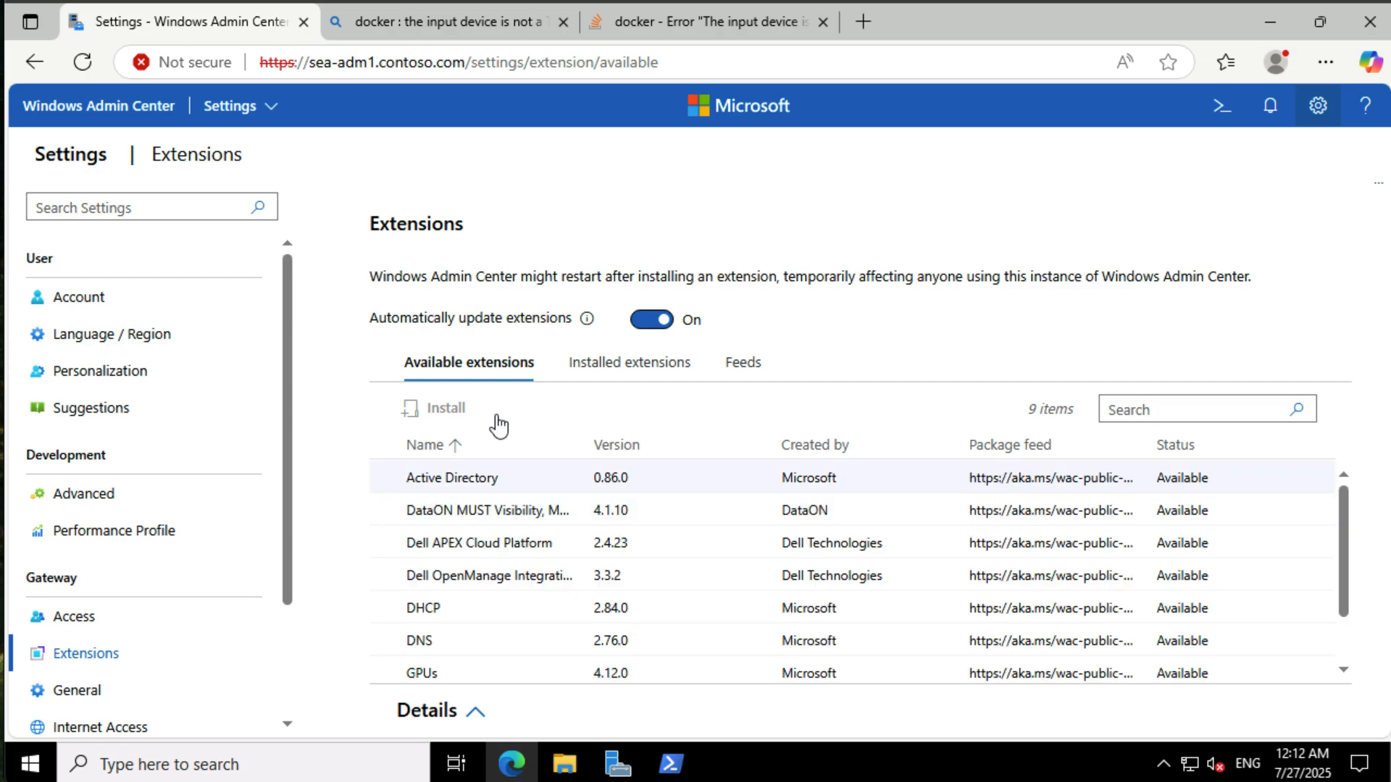
- Return to all connections, open SEA-SVR1 and open its Containers tool
left_click(272, 110)
left_click(270, 142)
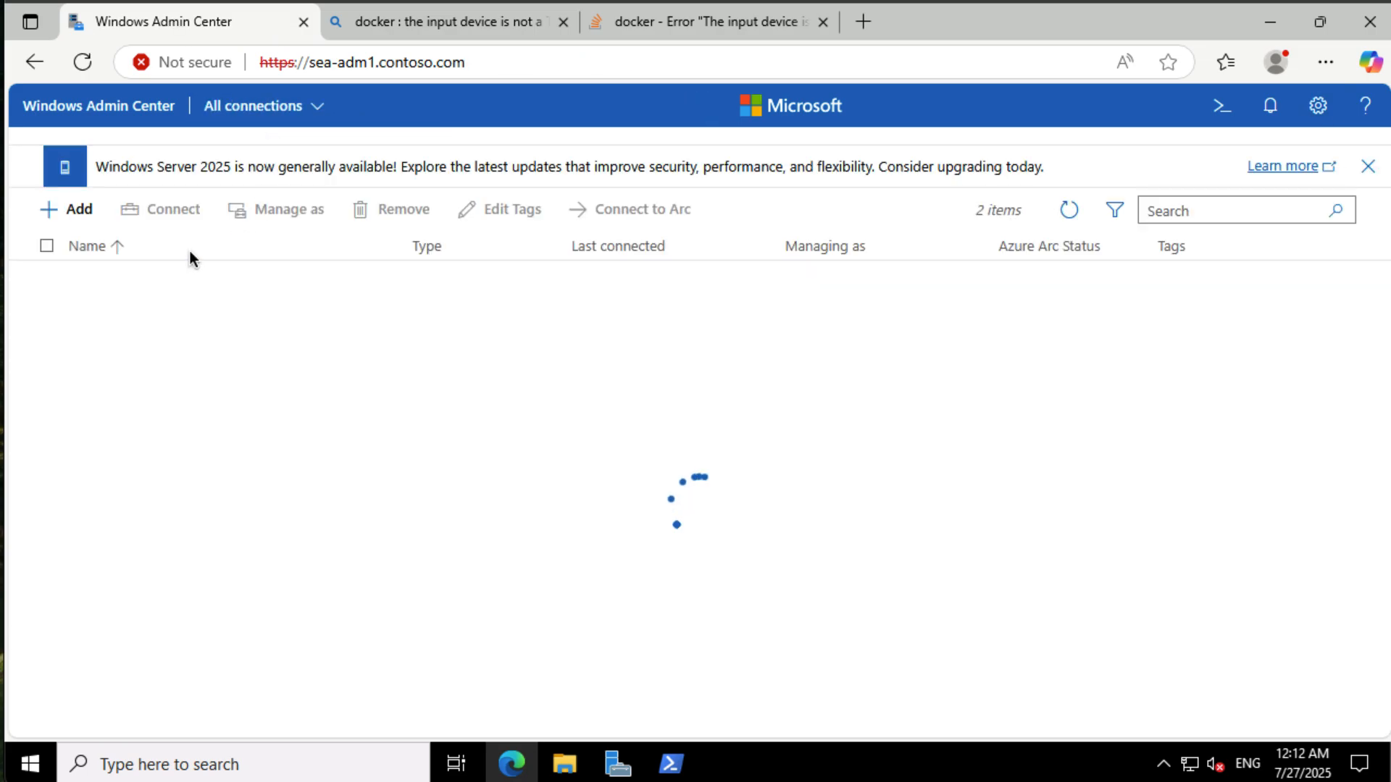
left_click(127, 313)
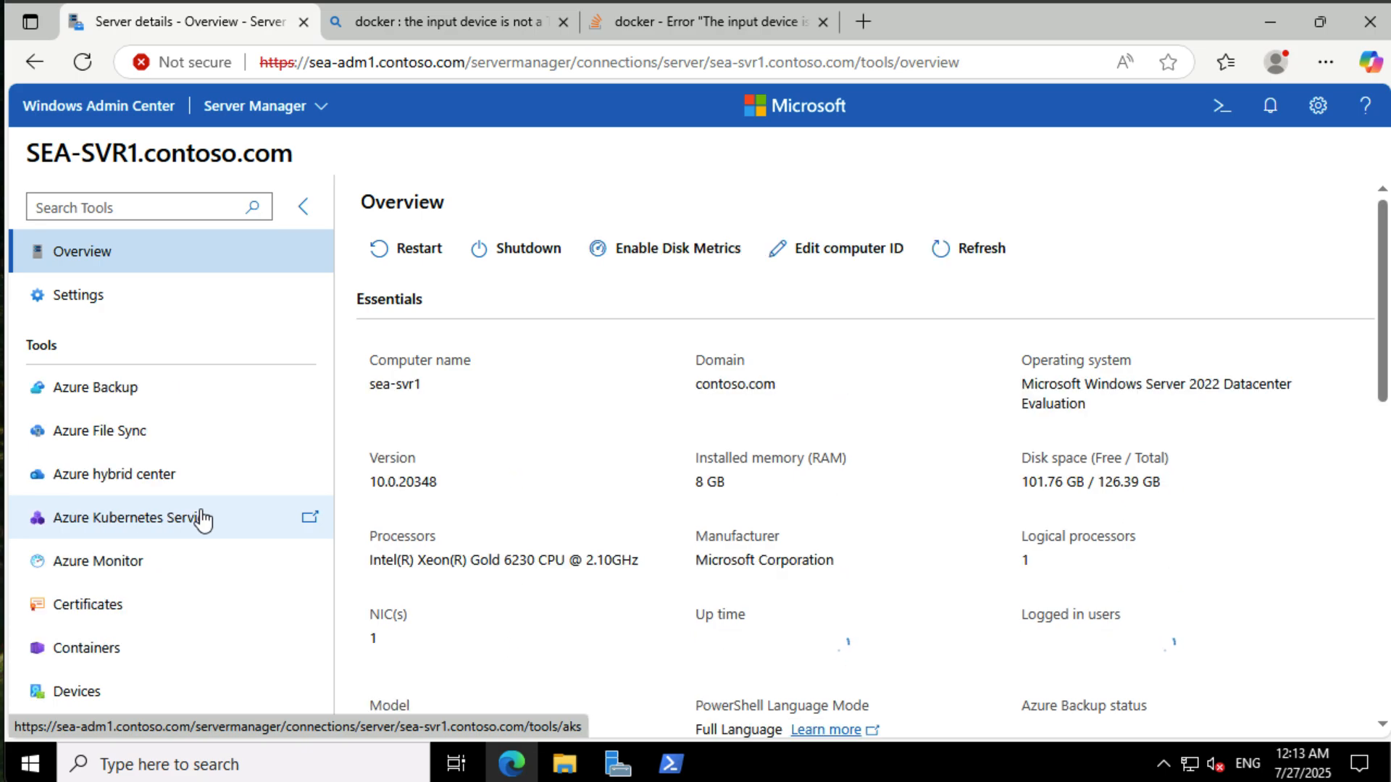
left_click(142, 652)
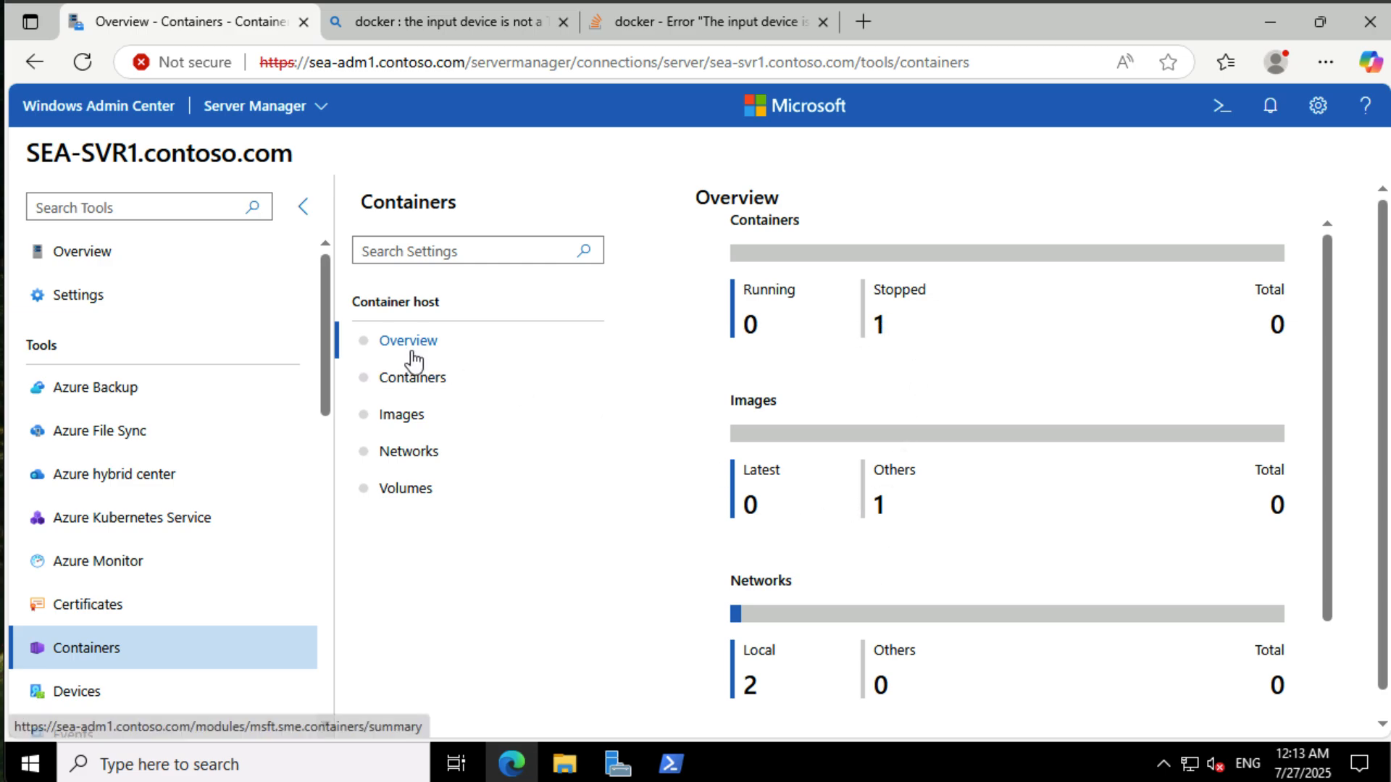
- Review the host's containers and images, selecting the container and the nanoserver ltsc2022 image
left_click(417, 383)
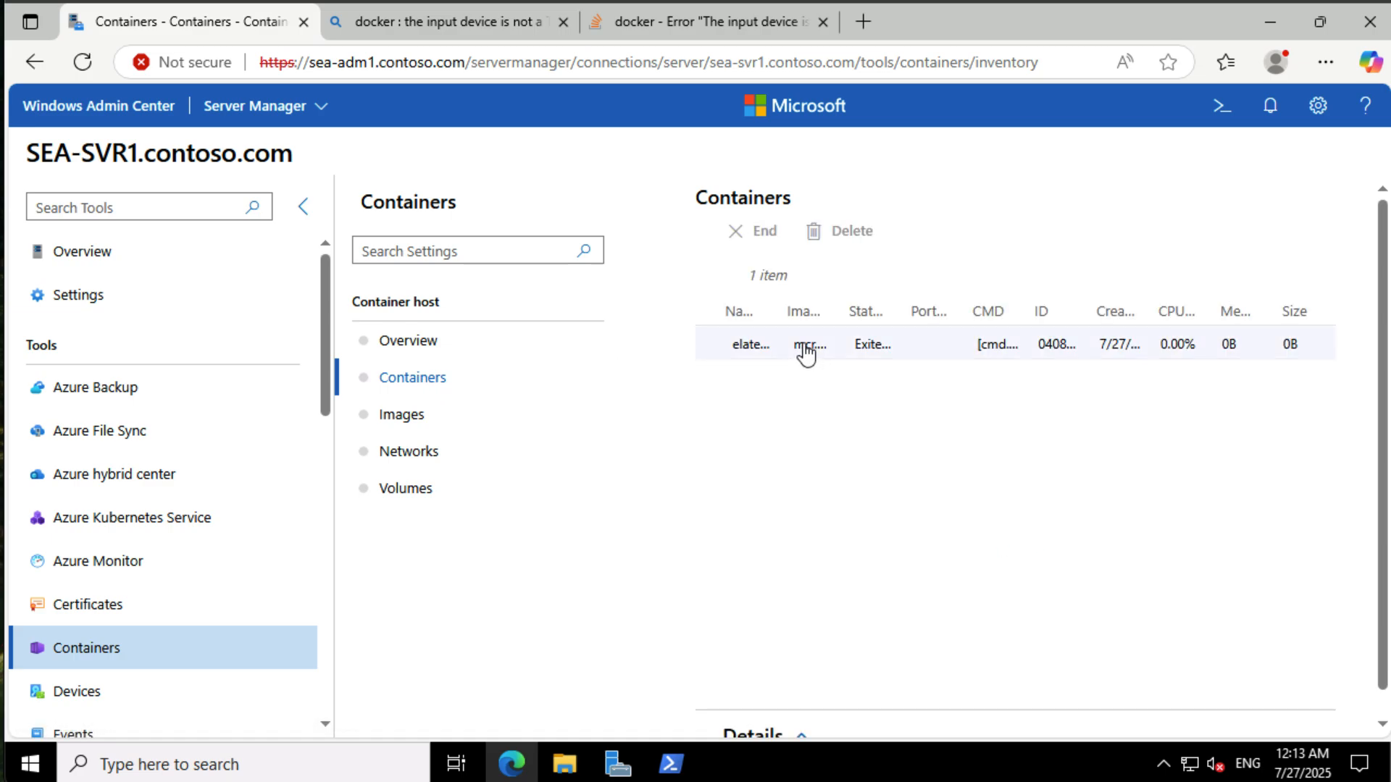
left_click(806, 348)
scroll(843, 461, "down", 1)
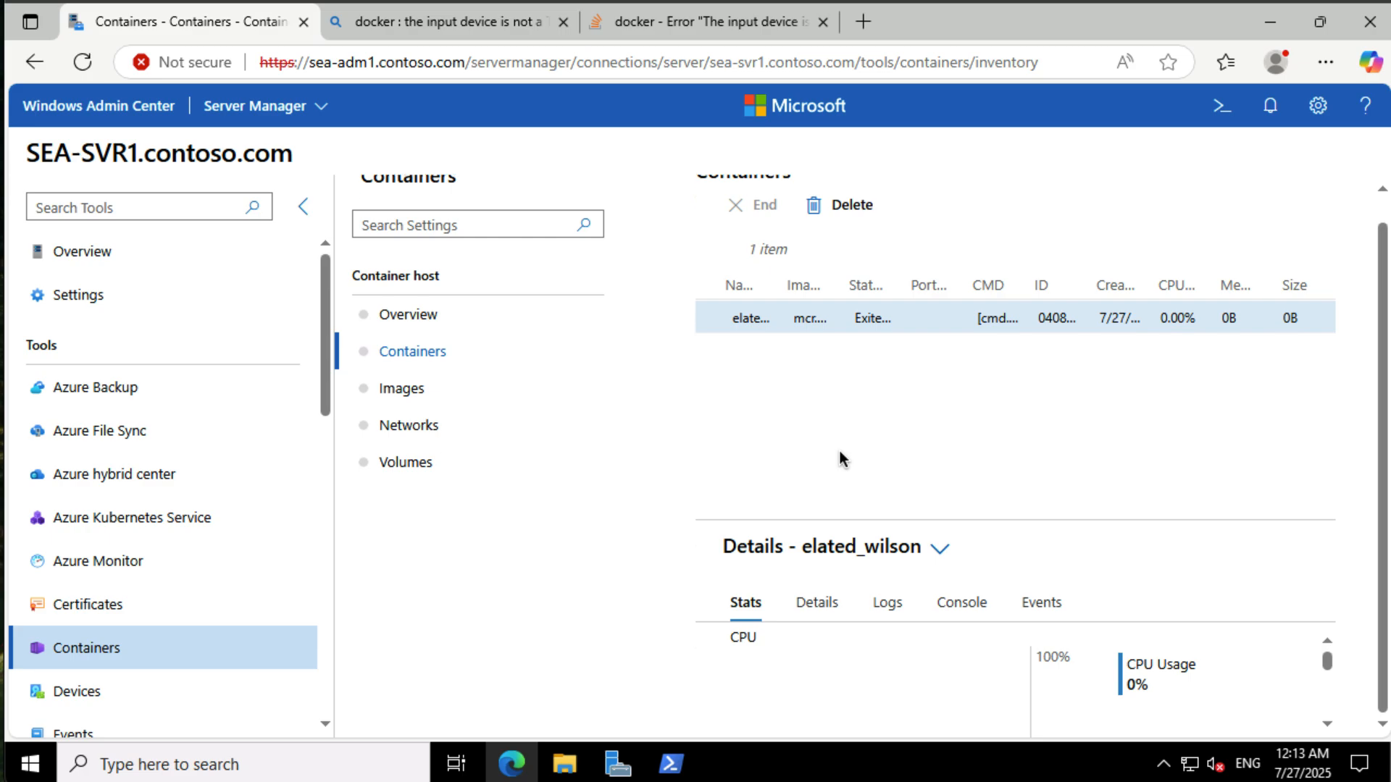
scroll(844, 507, "up", 1)
scroll(848, 521, "down", 1)
left_click(415, 393)
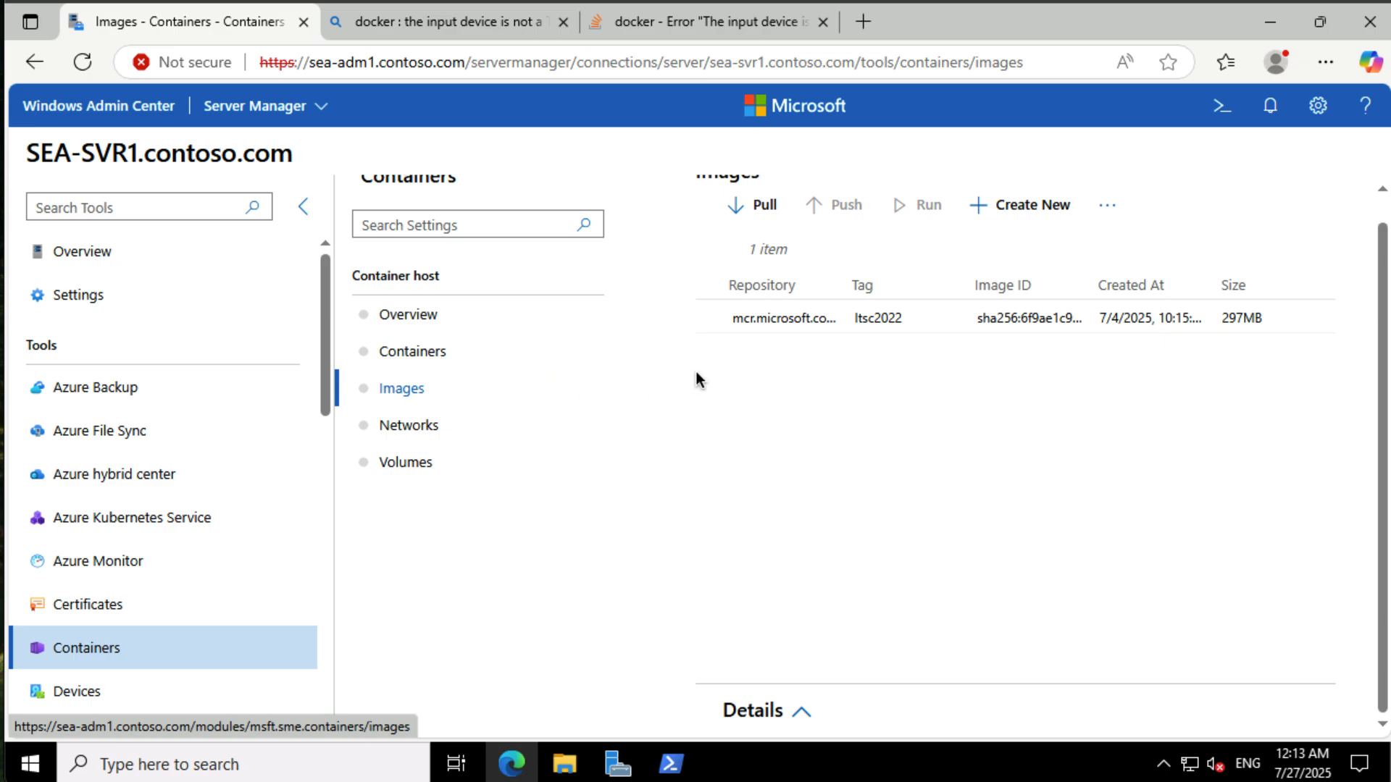
left_click(1029, 324)
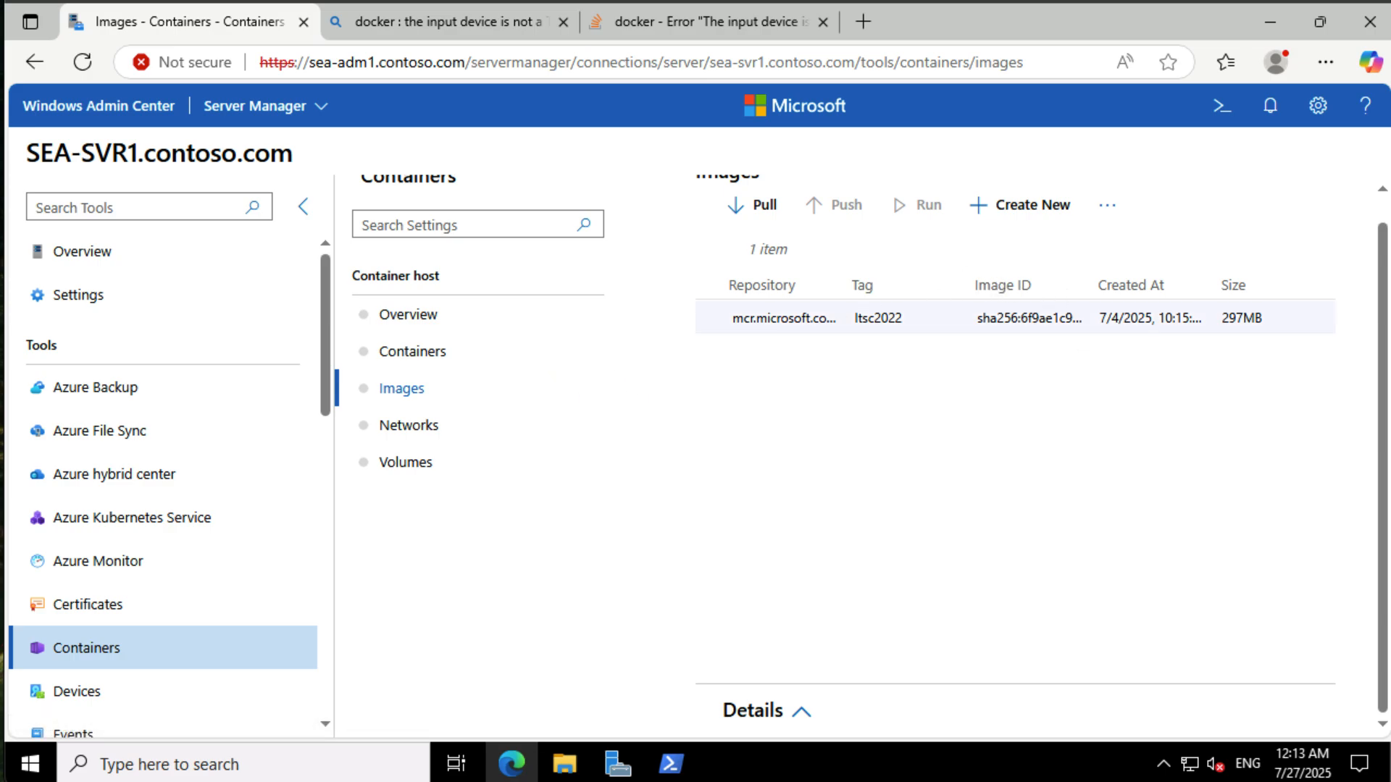